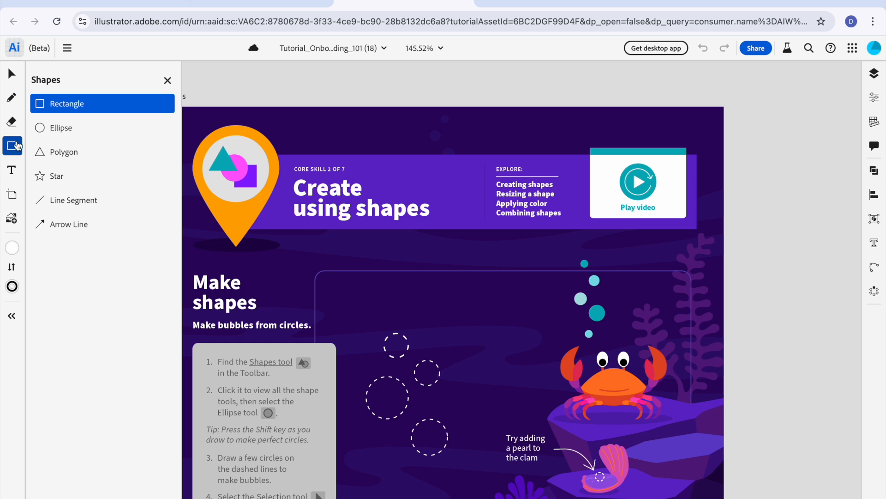
Step: Set up the Ellipse tool with no stroke and a light cyan #9CEEF7 fill
{"action": "left_click", "coordinate": [57, 133]}
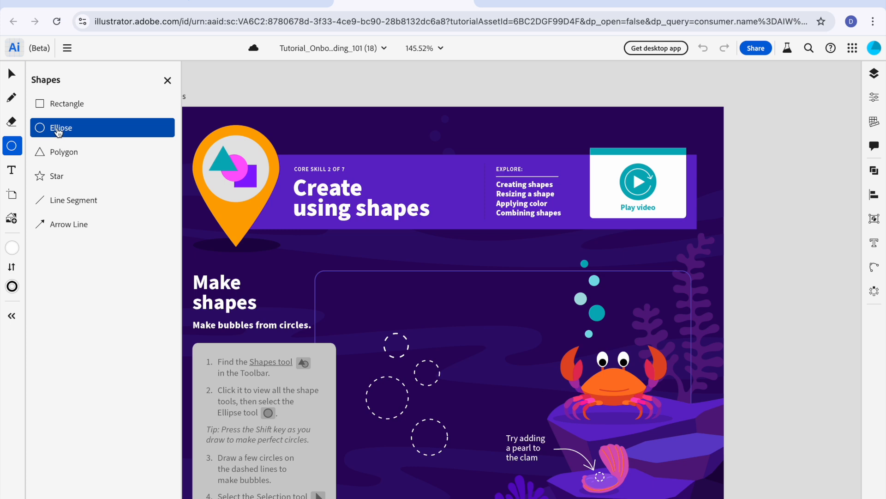
{"action": "left_click", "coordinate": [12, 287]}
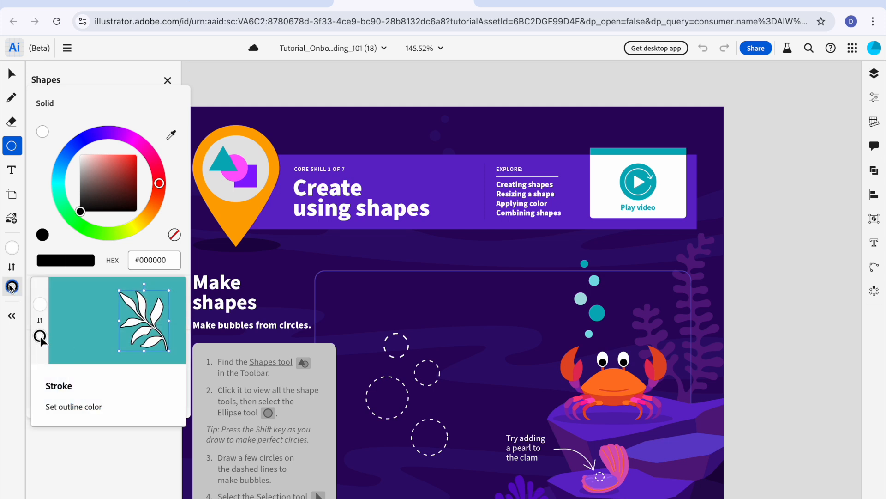
{"action": "left_click", "coordinate": [175, 235]}
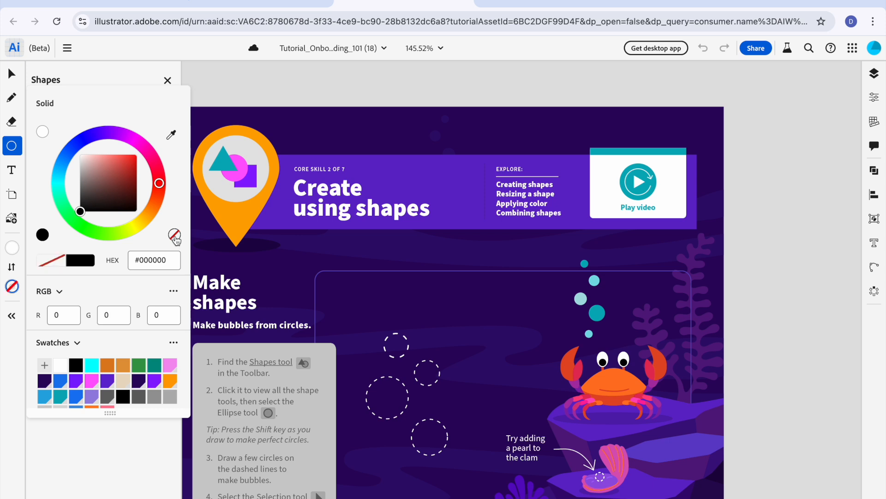
{"action": "mouse_move", "coordinate": [14, 250]}
{"action": "left_click", "coordinate": [13, 250]}
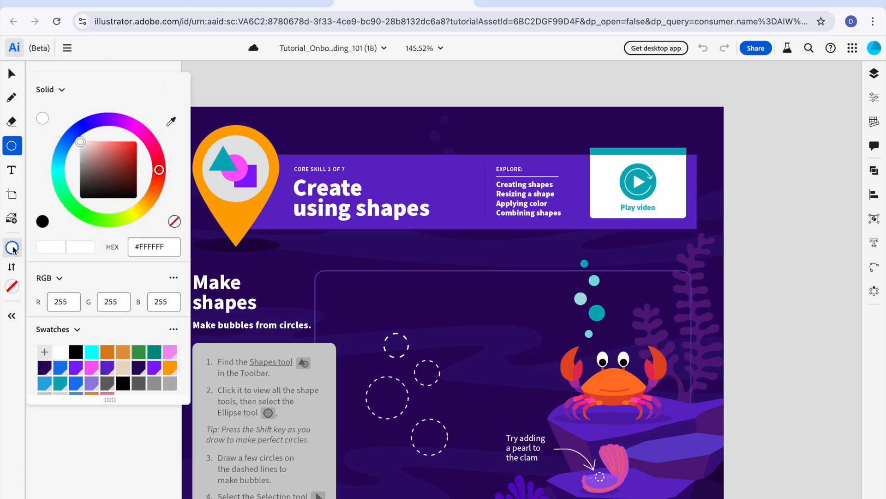
{"action": "left_click", "coordinate": [58, 165]}
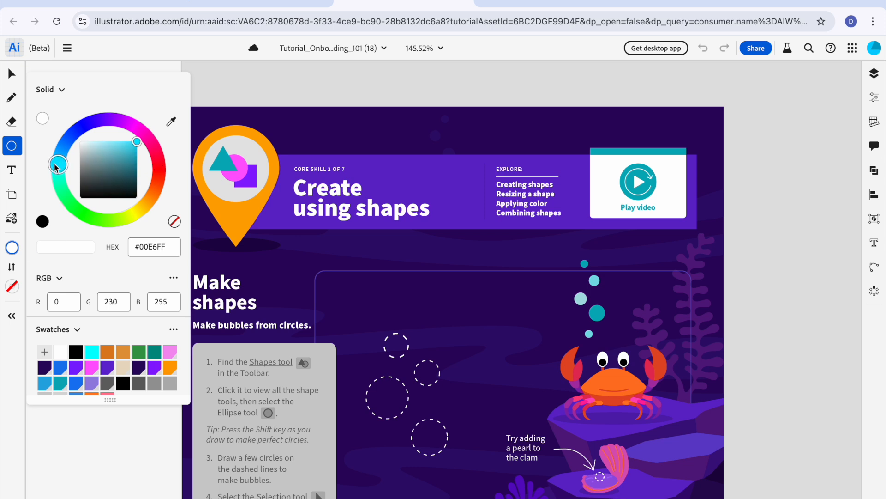
{"action": "left_click_drag", "start_coordinate": [114, 145], "coordinate": [102, 143]}
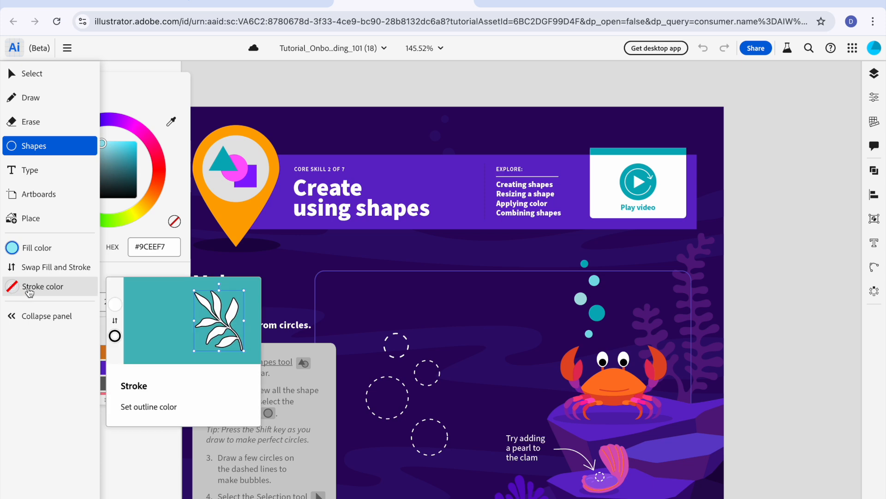
{"action": "left_click", "coordinate": [13, 289]}
{"action": "left_click", "coordinate": [12, 248]}
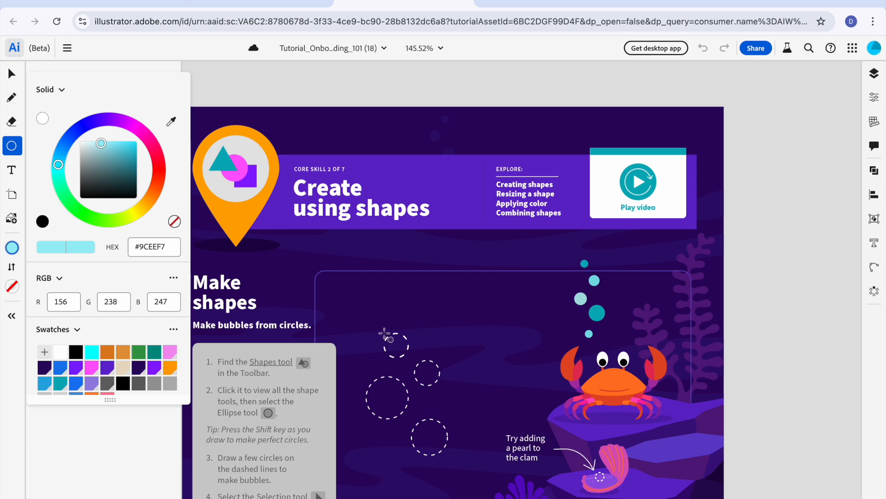
Step: Draw a circle over the uppermost dashed bubble outline and deselect it
{"action": "left_click_drag", "start_coordinate": [385, 334], "coordinate": [391, 360]}
{"action": "key", "text": "v"}
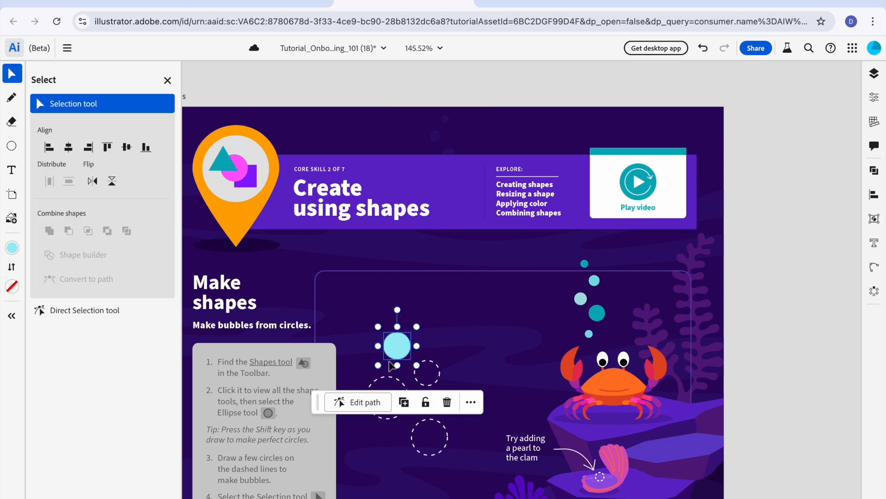
{"action": "left_click", "coordinate": [451, 366]}
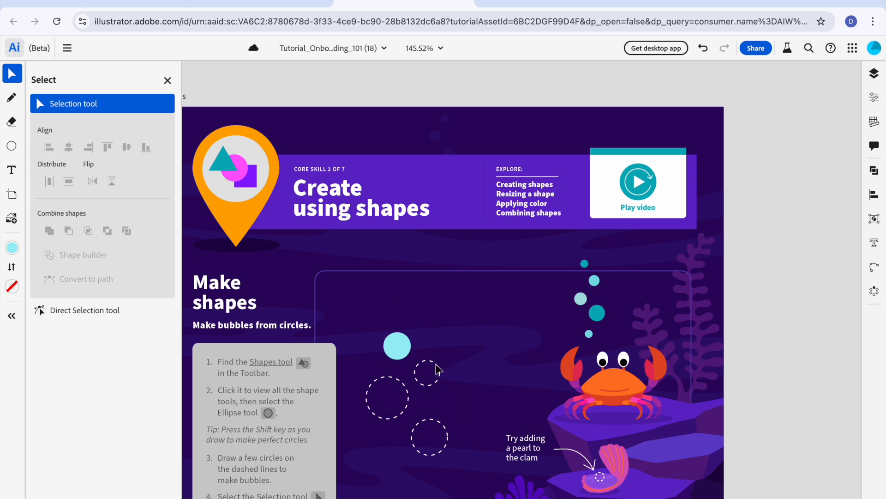
Step: Draw a circle over the small second dashed bubble outline and set its fill to #3BDBED
{"action": "left_click", "coordinate": [13, 147]}
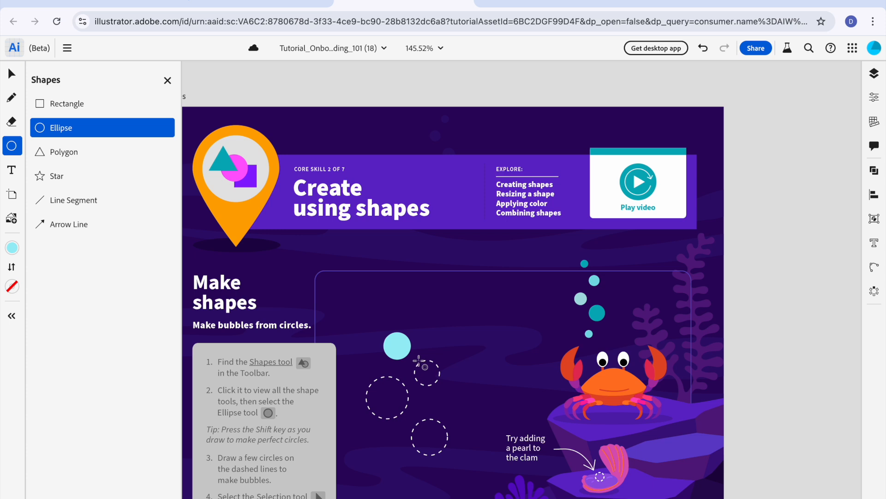
{"action": "left_click_drag", "start_coordinate": [422, 365], "coordinate": [438, 388]}
{"action": "key", "text": "v"}
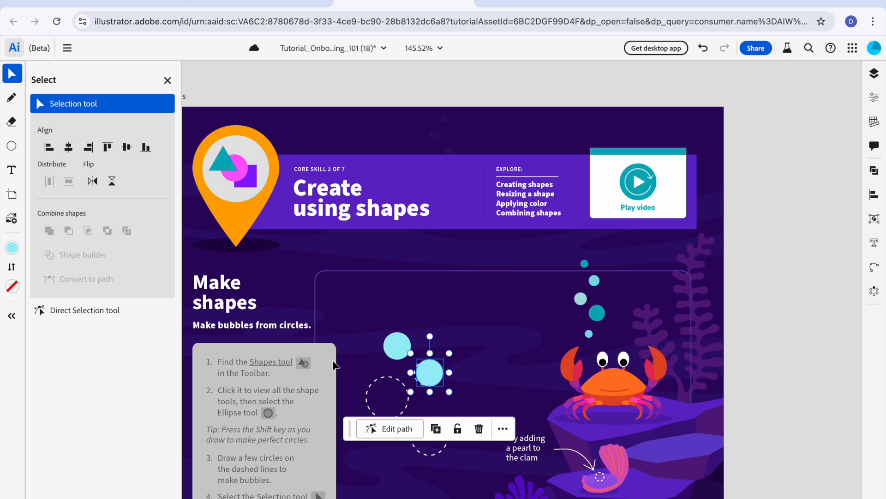
{"action": "left_click", "coordinate": [12, 146]}
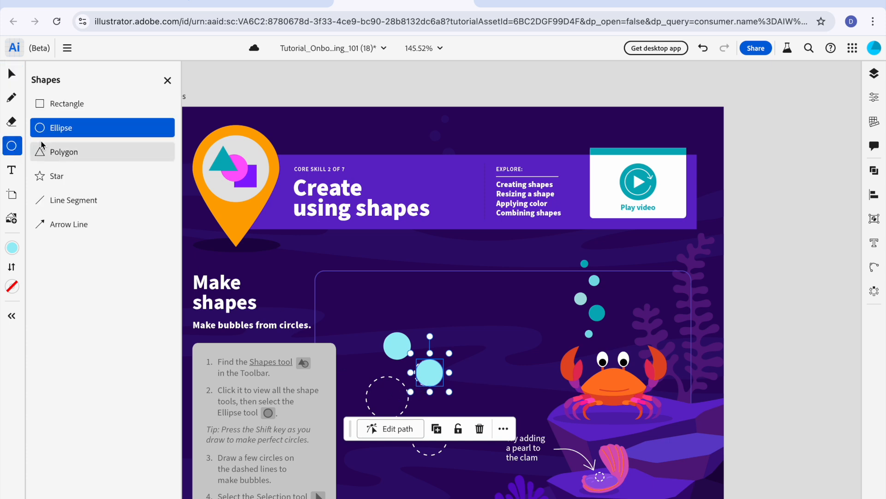
{"action": "left_click", "coordinate": [12, 248]}
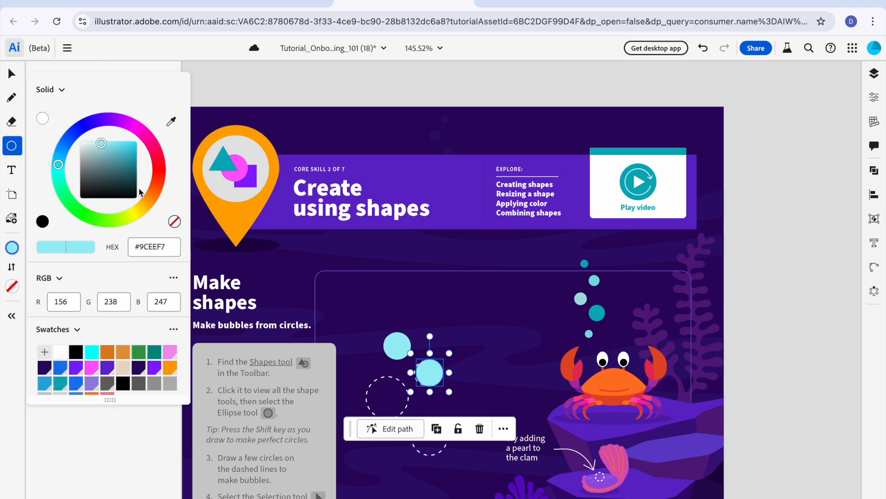
{"action": "left_click", "coordinate": [115, 144]}
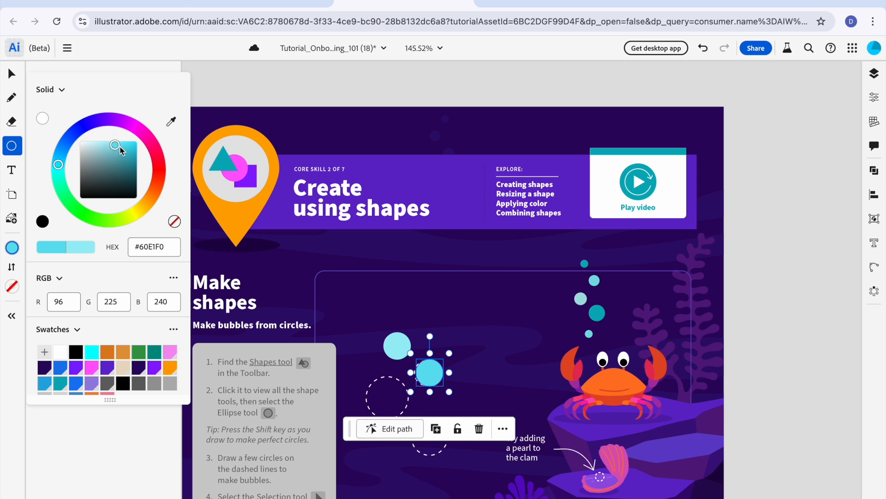
{"action": "left_click", "coordinate": [123, 146]}
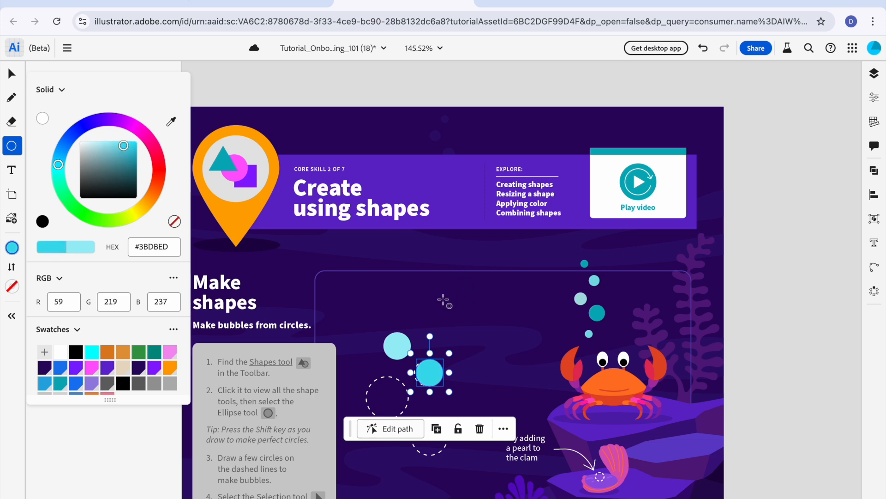
Step: Move the second bubble slightly so it sits over its dashed outline
{"action": "left_click", "coordinate": [11, 73]}
{"action": "left_click", "coordinate": [500, 297]}
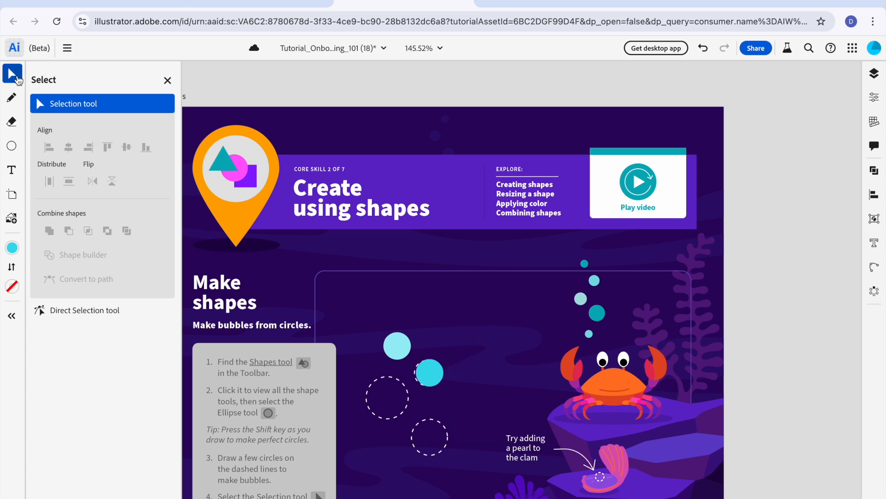
{"action": "left_click_drag", "start_coordinate": [429, 375], "coordinate": [428, 375]}
{"action": "left_click", "coordinate": [477, 370]}
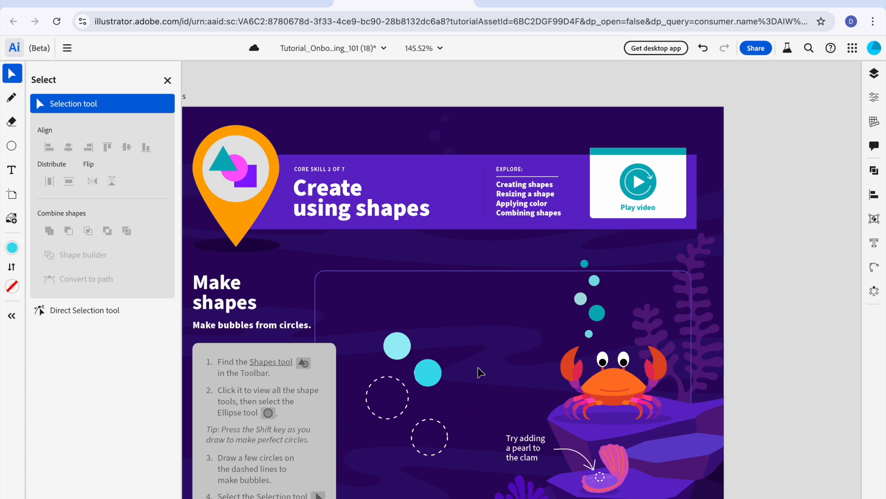
Step: Draw a circle with a darker teal #16BACC fill for the largest dashed bubble and align it with the outline
{"action": "left_click", "coordinate": [11, 146]}
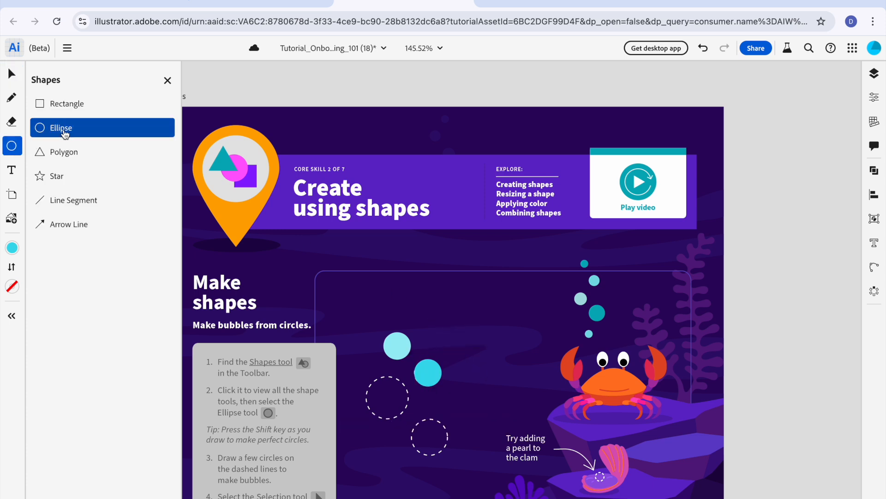
{"action": "left_click", "coordinate": [12, 247]}
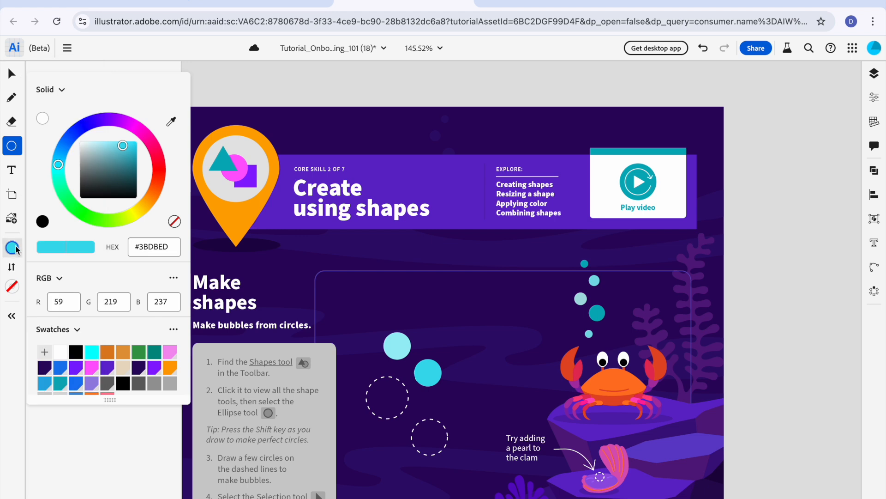
{"action": "left_click_drag", "start_coordinate": [123, 146], "coordinate": [132, 153]}
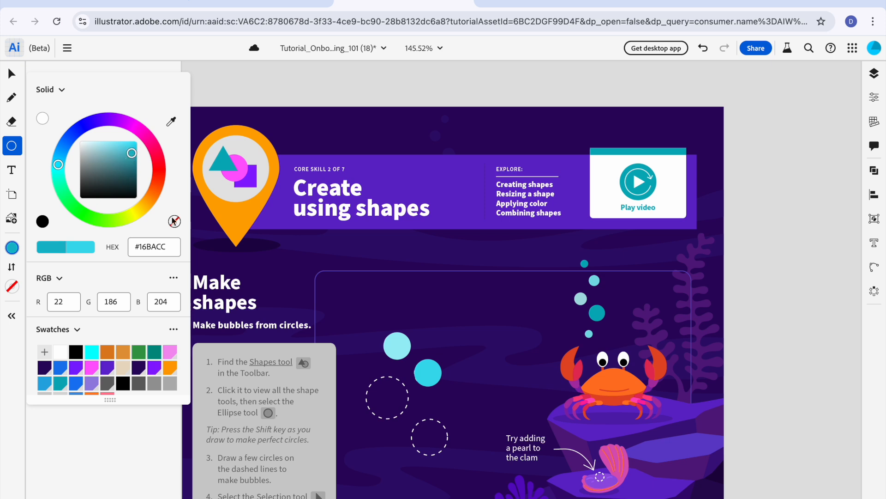
{"action": "left_click_drag", "start_coordinate": [368, 380], "coordinate": [413, 425]}
{"action": "left_click", "coordinate": [10, 73]}
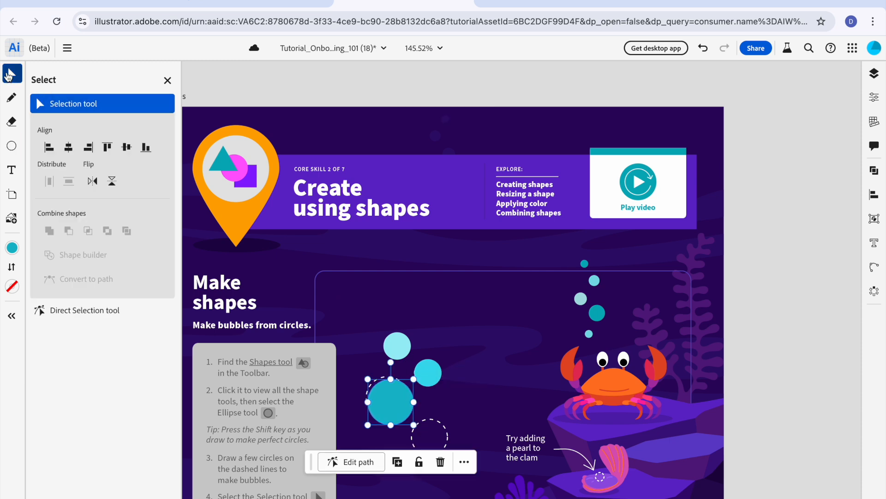
{"action": "left_click_drag", "start_coordinate": [391, 401], "coordinate": [390, 397]}
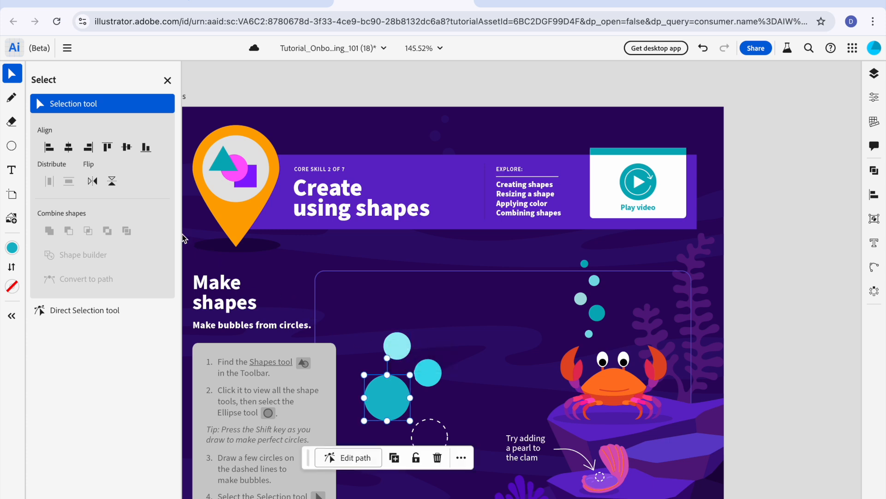
Step: Draw a circle for the lowest dashed bubble outline and move it over the outline
{"action": "left_click", "coordinate": [12, 146]}
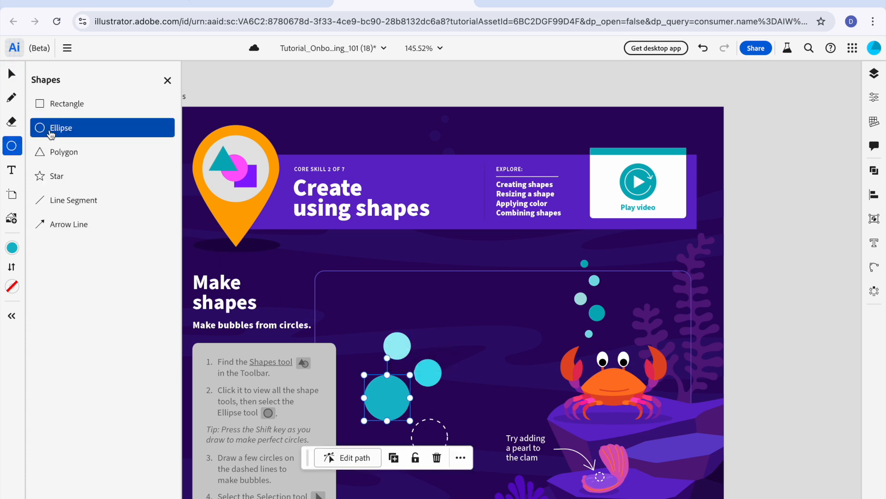
{"action": "left_click_drag", "start_coordinate": [420, 422], "coordinate": [455, 458]}
{"action": "key", "text": "v"}
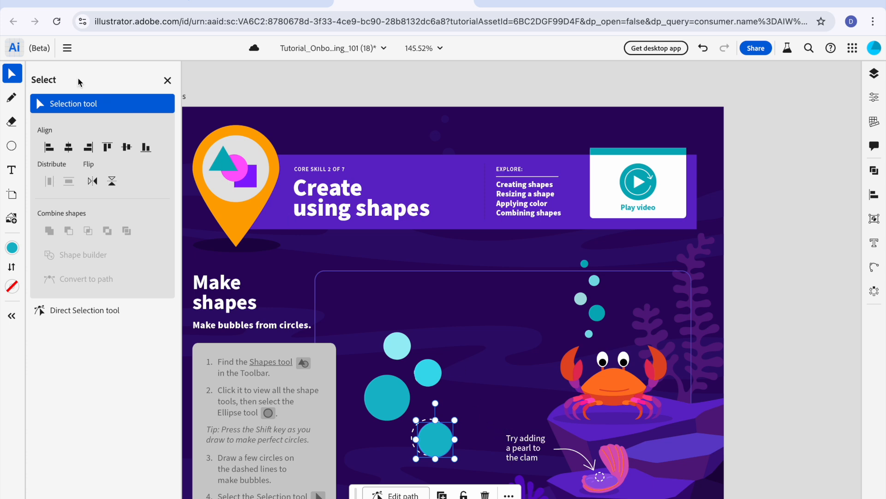
{"action": "mouse_move", "coordinate": [24, 75]}
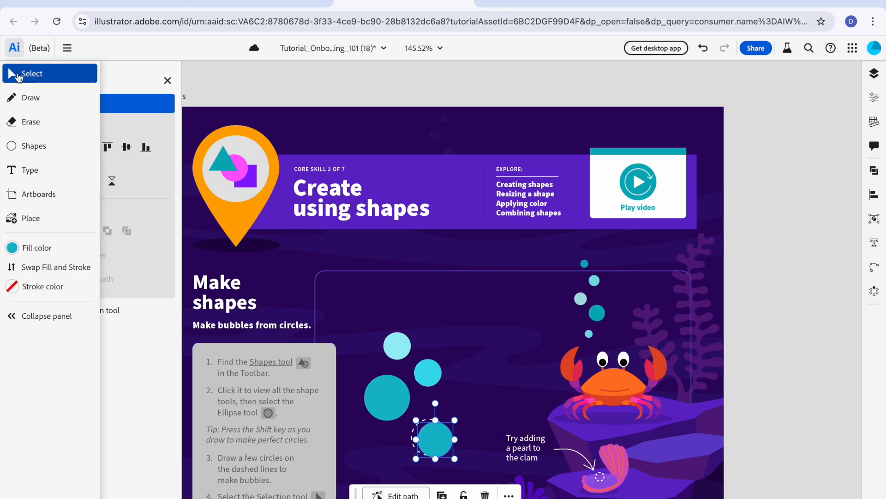
{"action": "mouse_move", "coordinate": [430, 435]}
{"action": "left_mouse_down"}
{"action": "mouse_move", "coordinate": [422, 436]}
{"action": "mouse_move", "coordinate": [429, 430]}
{"action": "left_mouse_up"}
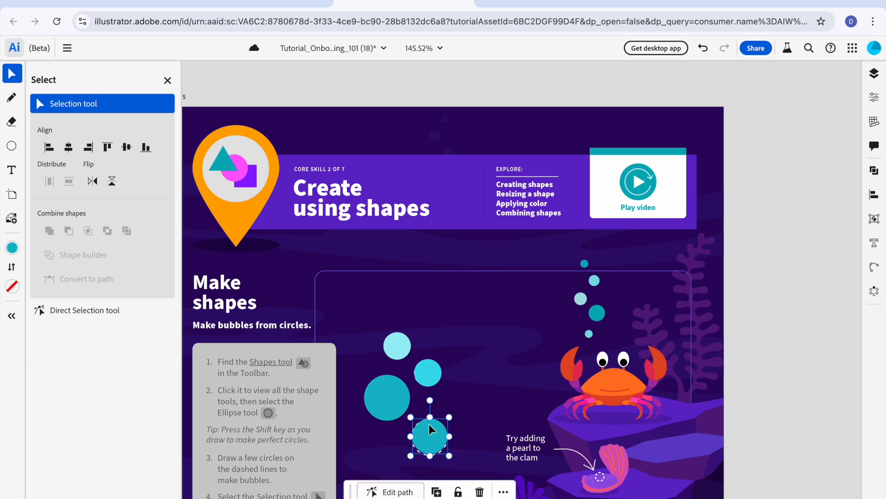
Step: Set the lowest bubble's fill to light cyan #89EAF5 and deselect it
{"action": "left_click", "coordinate": [12, 247]}
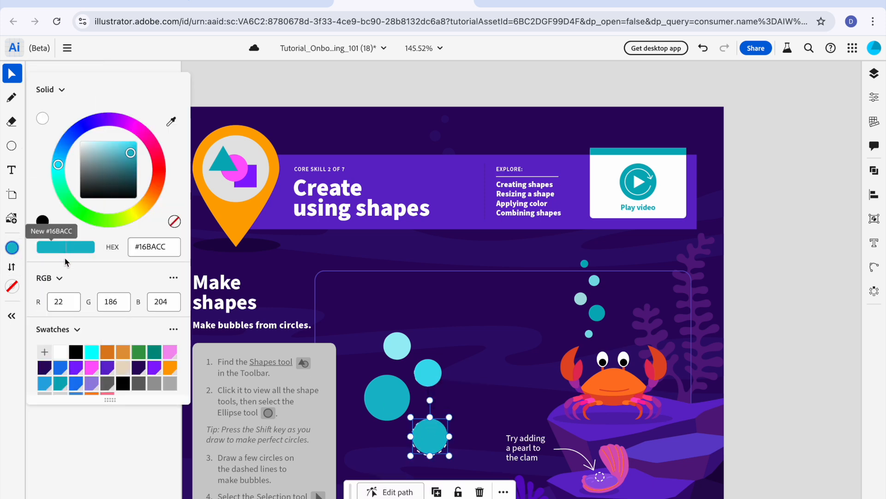
{"action": "left_click", "coordinate": [106, 145]}
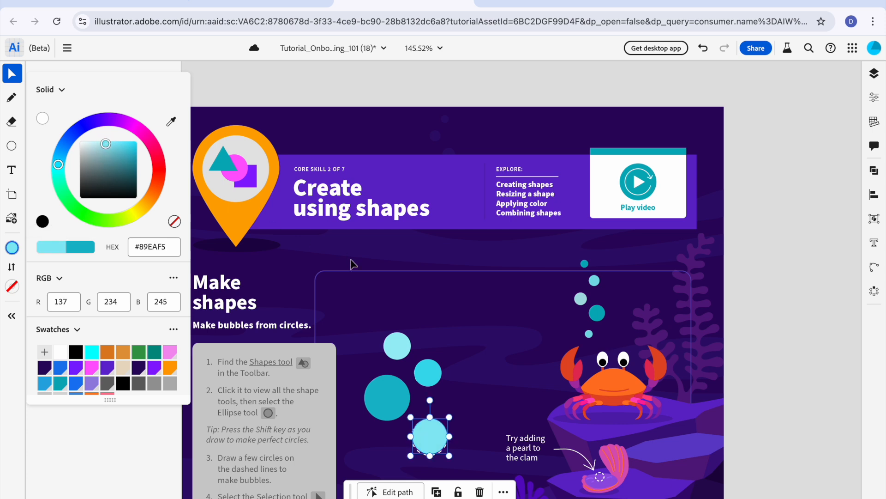
{"action": "left_click", "coordinate": [402, 301]}
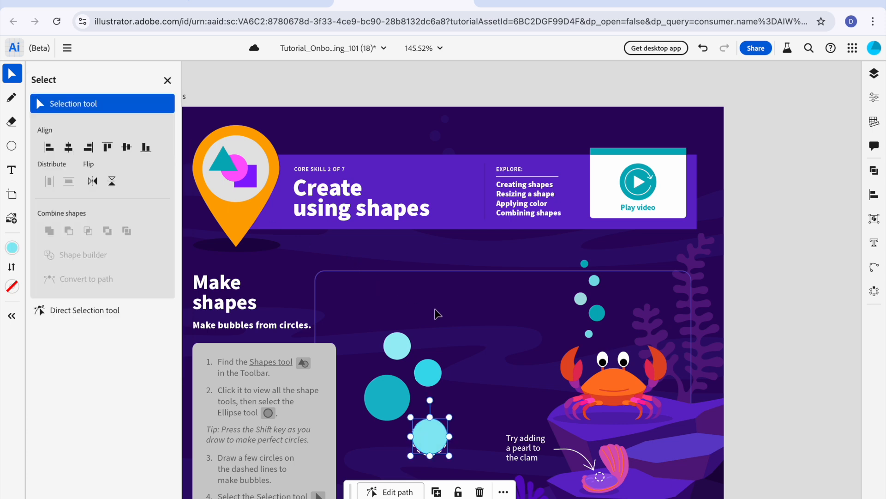
Step: Enlarge the lowest bubble slightly and nudge it to cover its dashed outline completely
{"action": "left_click", "coordinate": [439, 443]}
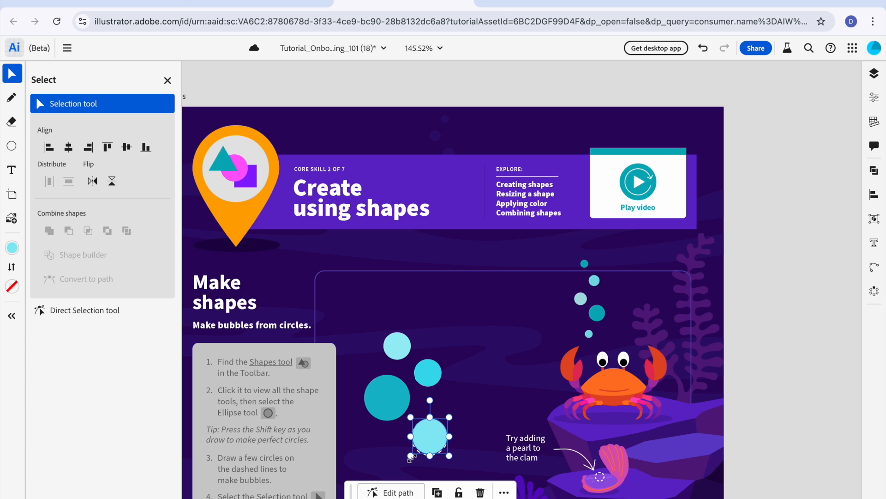
{"action": "left_click_drag", "start_coordinate": [403, 459], "coordinate": [400, 462]}
{"action": "left_click", "coordinate": [478, 409]}
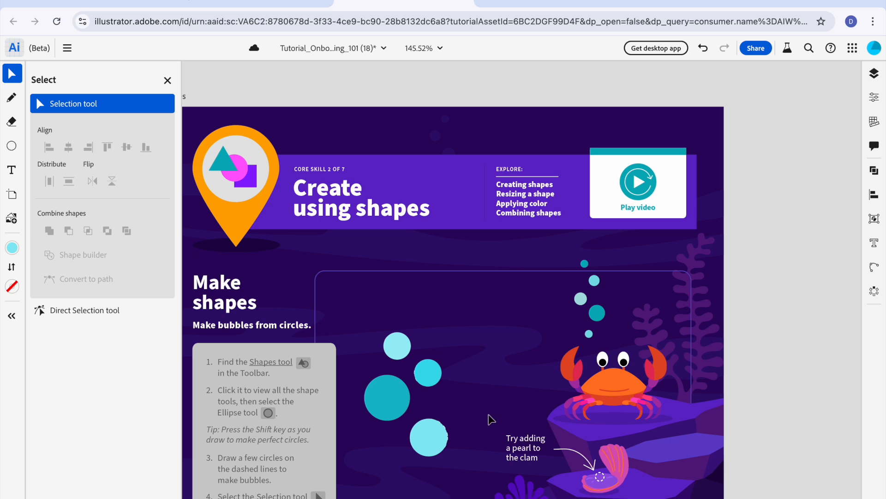
{"action": "left_click_drag", "start_coordinate": [437, 437], "coordinate": [439, 437]}
{"action": "left_click", "coordinate": [523, 403]}
Step: Draw a small white #FFFFFF circle without a stroke over the clam's dashed pearl outline and deselect it
{"action": "left_click", "coordinate": [13, 251]}
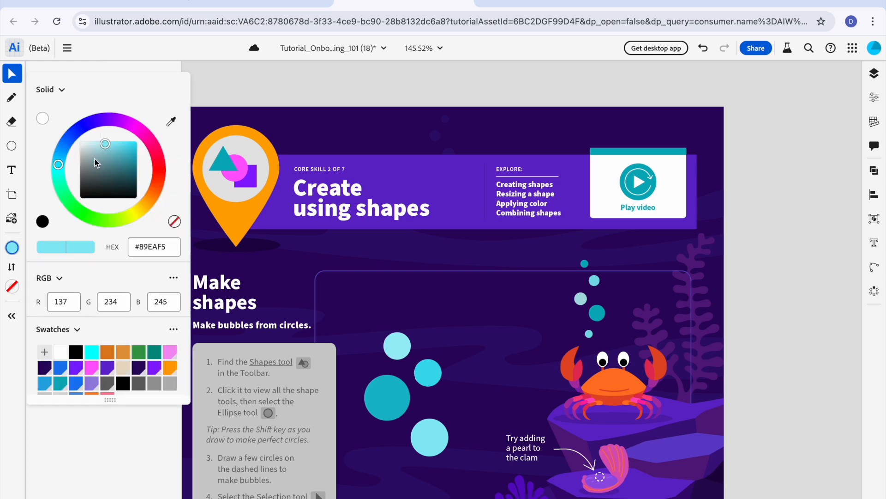
{"action": "left_click", "coordinate": [47, 119]}
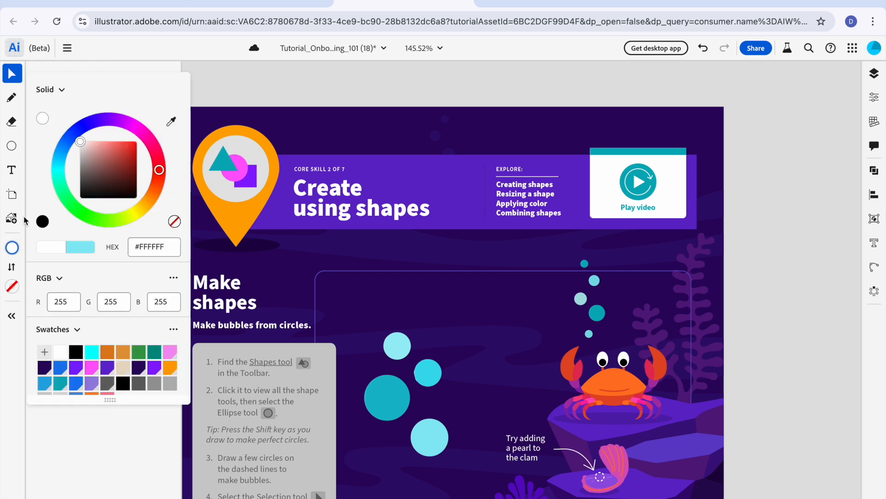
{"action": "left_click", "coordinate": [12, 287]}
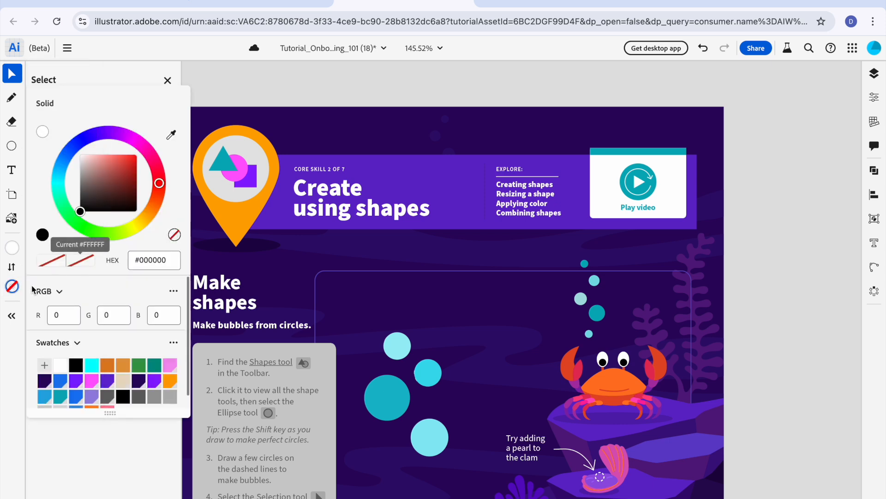
{"action": "left_click", "coordinate": [11, 145]}
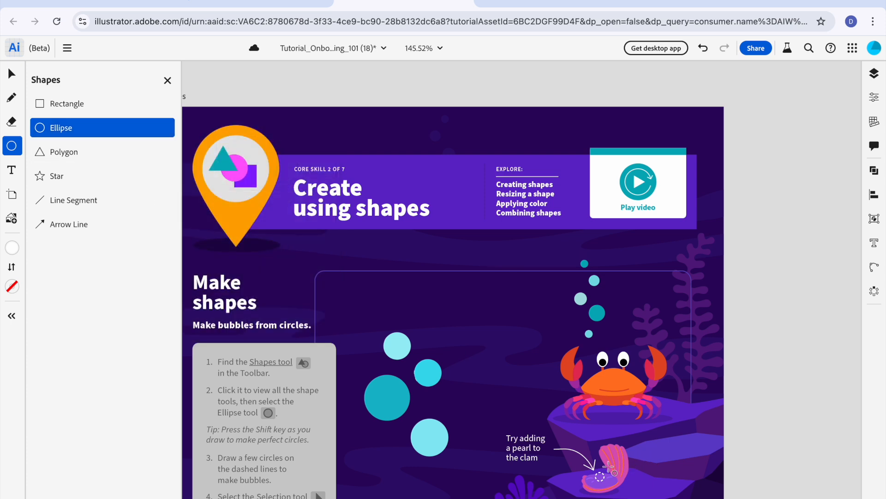
{"action": "left_click_drag", "start_coordinate": [598, 474], "coordinate": [608, 484]}
{"action": "key", "text": "v"}
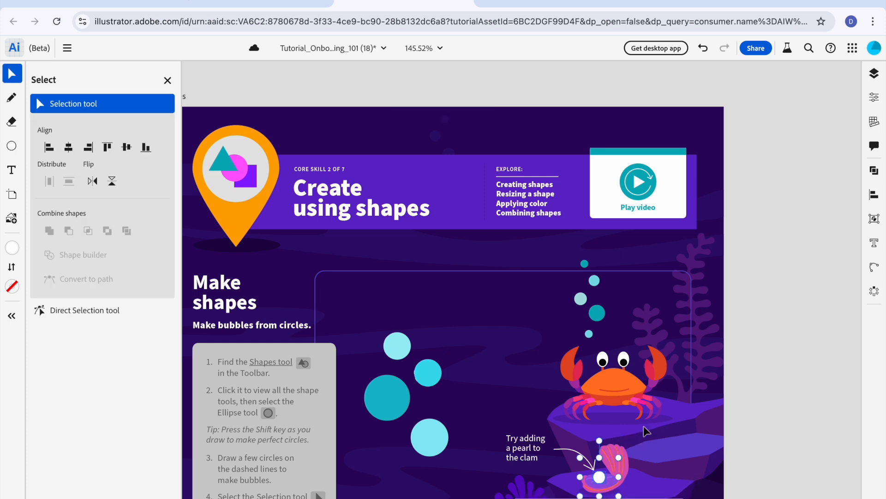
{"action": "left_click", "coordinate": [508, 284]}
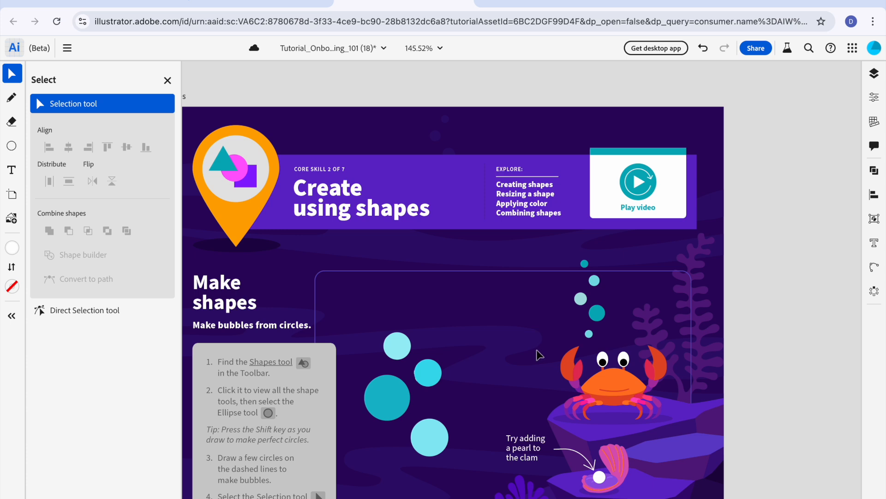
Step: Look ahead to the Resize a shape exercise and return to the large pink fish above it
{"action": "scroll", "coordinate": [537, 355], "scroll_direction": "down", "scroll_amount": 1}
{"action": "scroll", "coordinate": [536, 354], "scroll_direction": "down", "scroll_amount": 5}
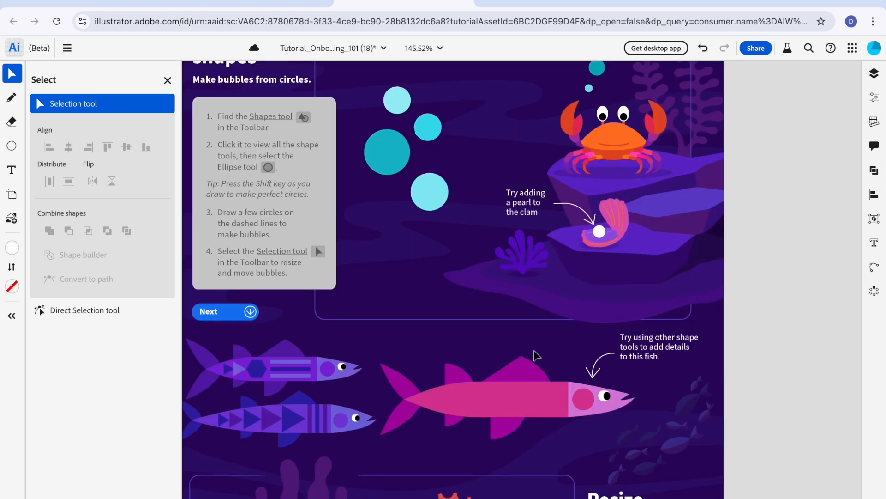
{"action": "scroll", "coordinate": [535, 356], "scroll_direction": "down", "scroll_amount": 2}
{"action": "scroll", "coordinate": [536, 355], "scroll_direction": "down", "scroll_amount": 1}
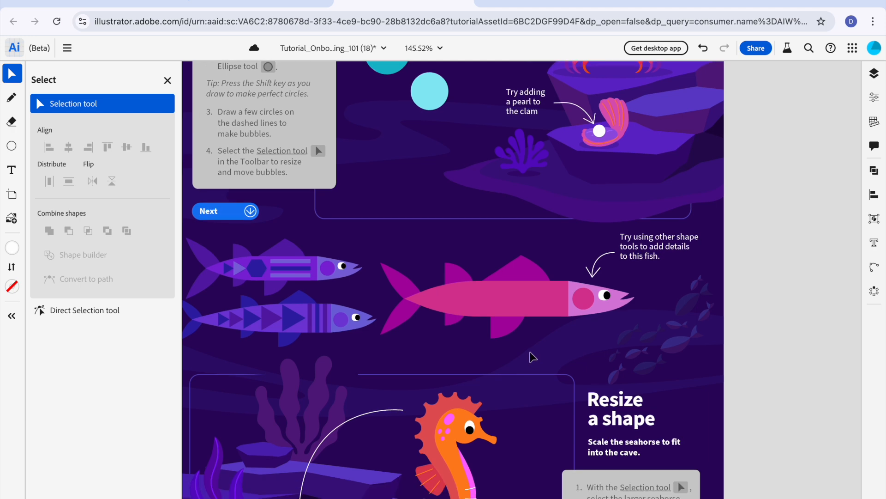
{"action": "left_click", "coordinate": [250, 211]}
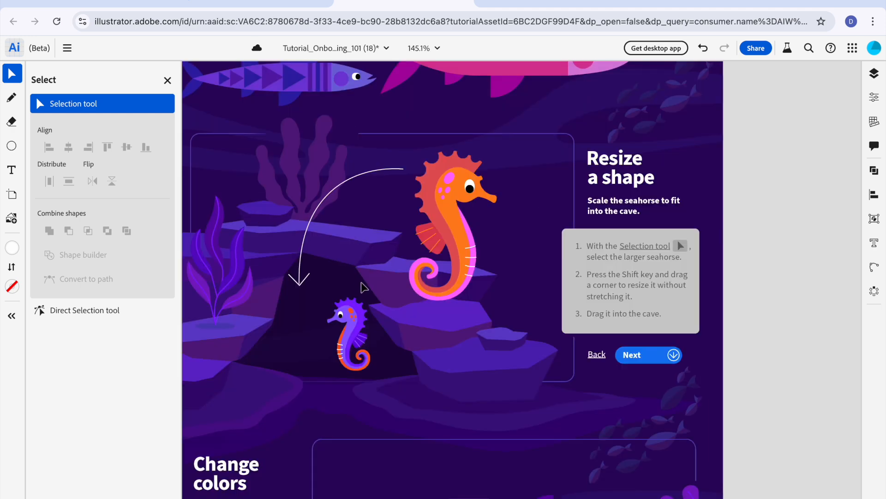
{"action": "scroll", "coordinate": [362, 283], "scroll_direction": "up", "scroll_amount": 2}
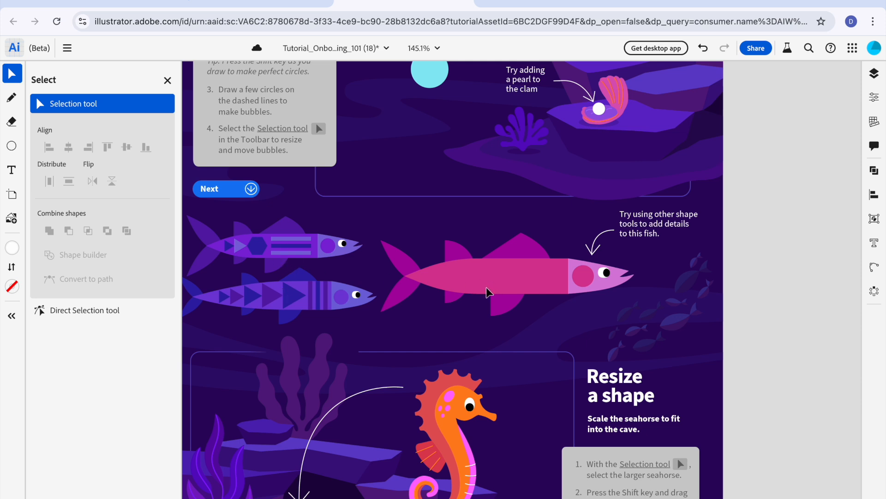
Step: Draw a thin horizontal rectangle along the upper edge of the pink fish's body, filled #CF1D87 based on the sampled body color
{"action": "mouse_move", "coordinate": [7, 149]}
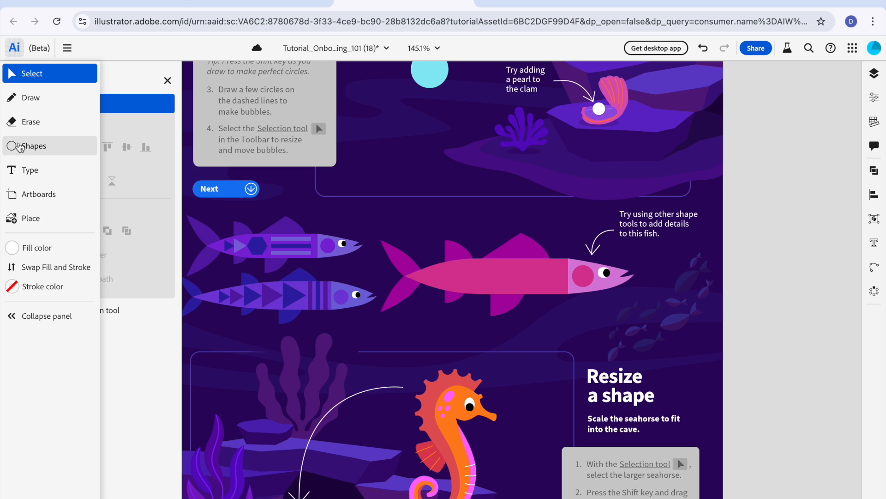
{"action": "left_click", "coordinate": [19, 147]}
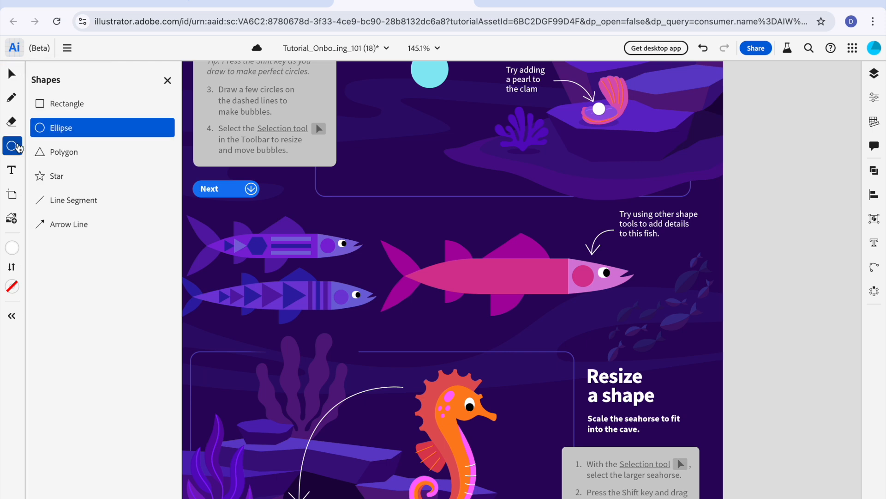
{"action": "left_click", "coordinate": [53, 107]}
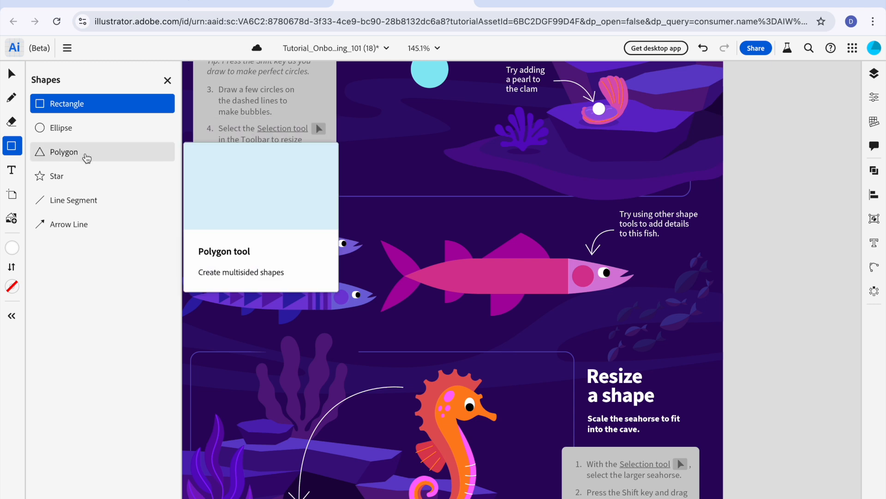
{"action": "mouse_move", "coordinate": [11, 252]}
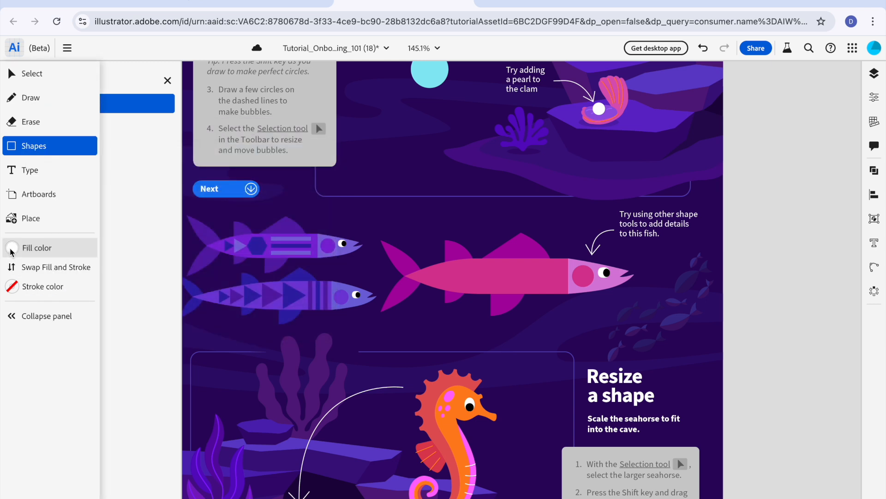
{"action": "left_click", "coordinate": [11, 250]}
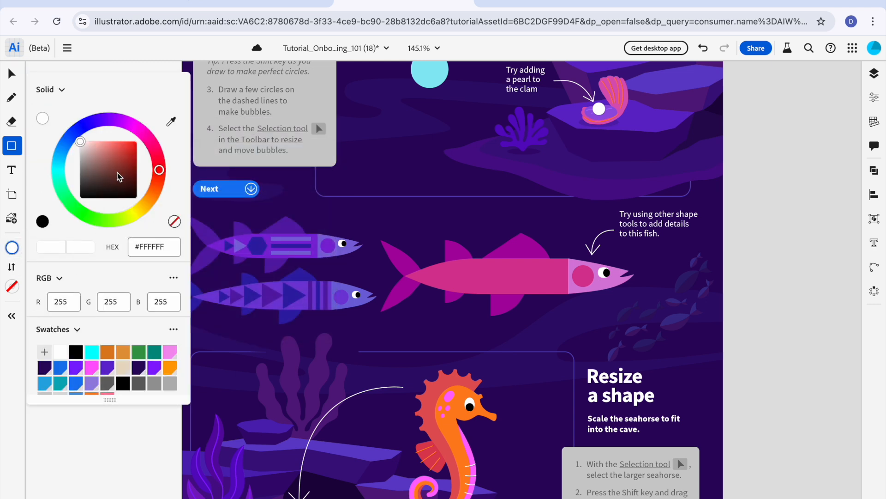
{"action": "left_click", "coordinate": [171, 122]}
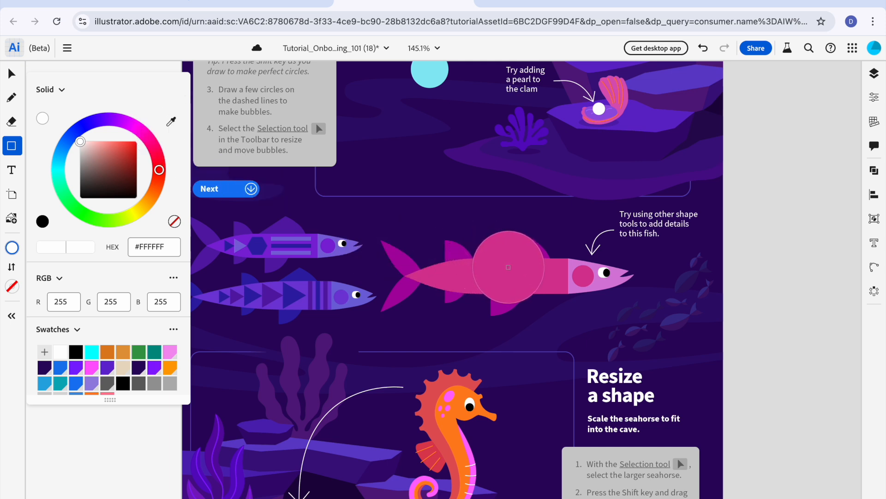
{"action": "left_click", "coordinate": [507, 267]}
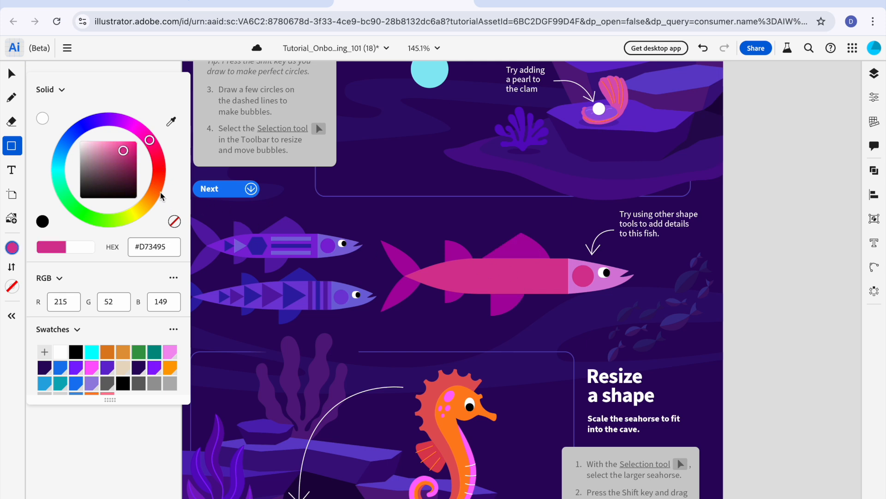
{"action": "left_click_drag", "start_coordinate": [128, 152], "coordinate": [130, 153]}
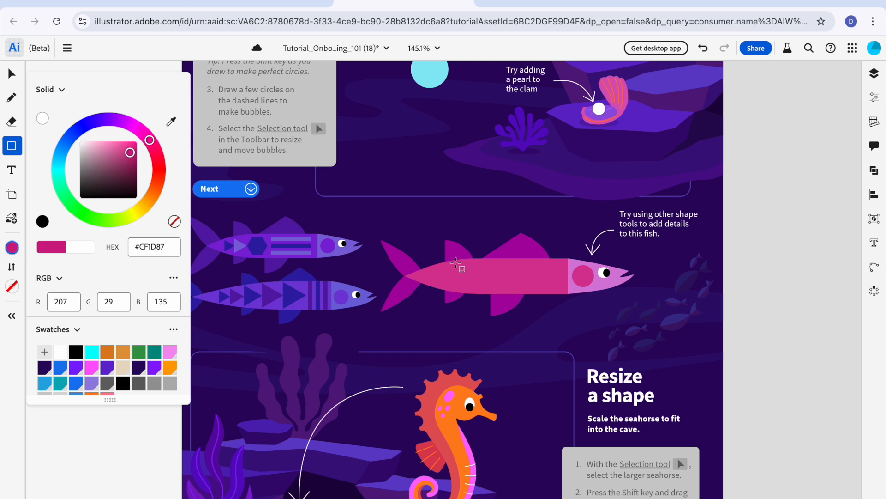
{"action": "left_click_drag", "start_coordinate": [456, 262], "coordinate": [507, 269]}
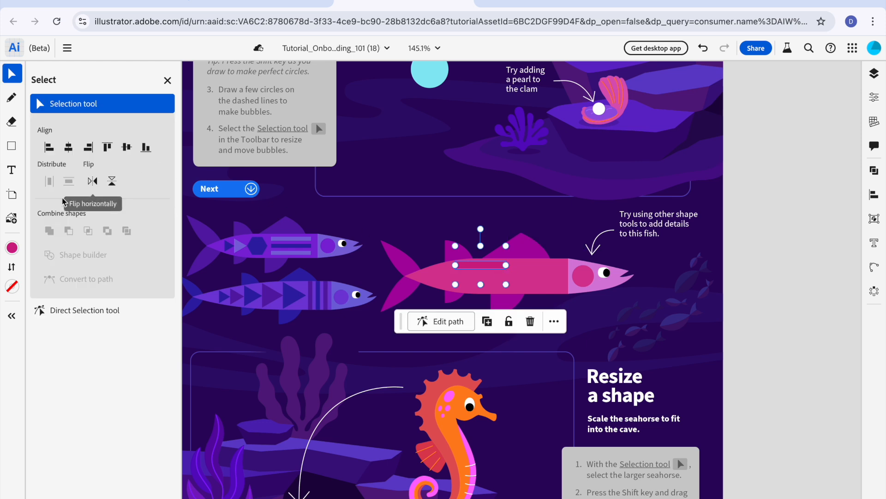
{"action": "mouse_move", "coordinate": [11, 249]}
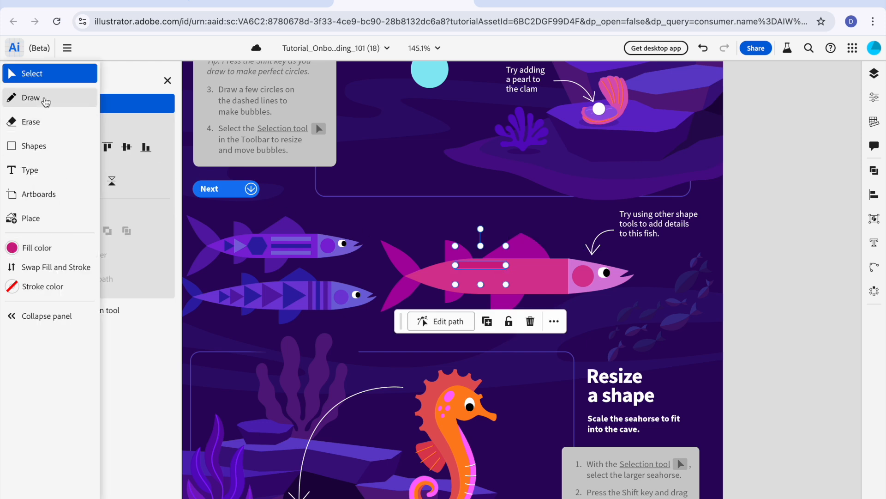
{"action": "left_click", "coordinate": [412, 248]}
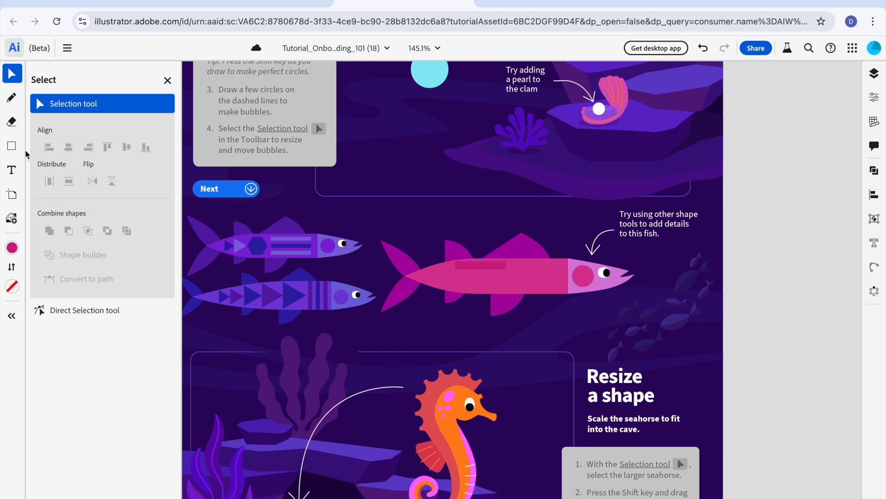
Step: Draw a second stripe of the same width across the middle of the fish's body and fill it dark magenta #A11A6B
{"action": "left_click", "coordinate": [12, 146]}
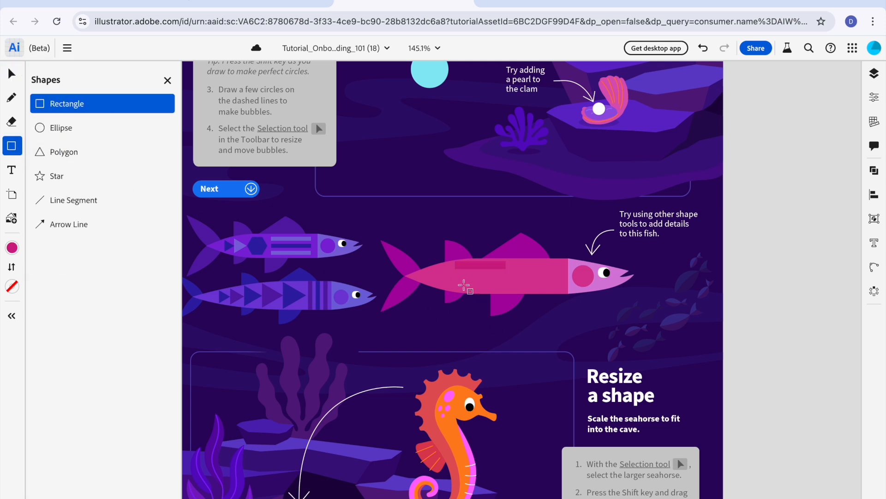
{"action": "left_click_drag", "start_coordinate": [456, 273], "coordinate": [507, 282]}
{"action": "key", "text": "v"}
{"action": "left_click", "coordinate": [12, 248]}
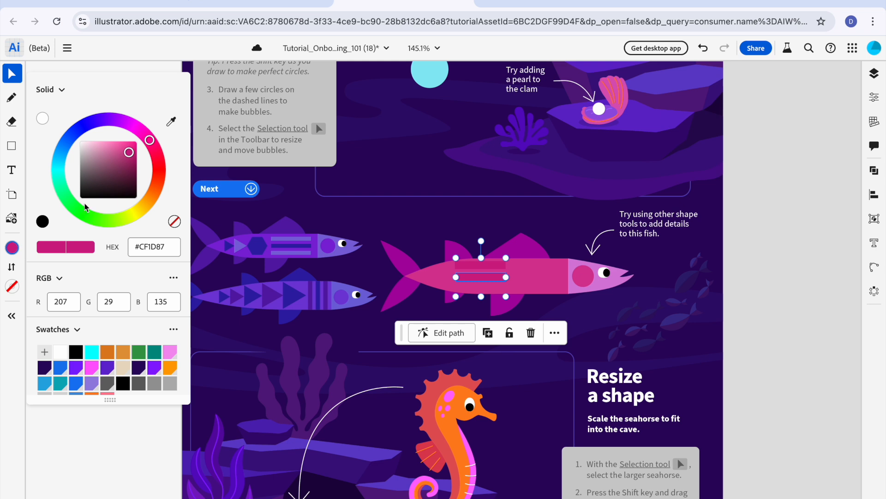
{"action": "left_click", "coordinate": [130, 164]}
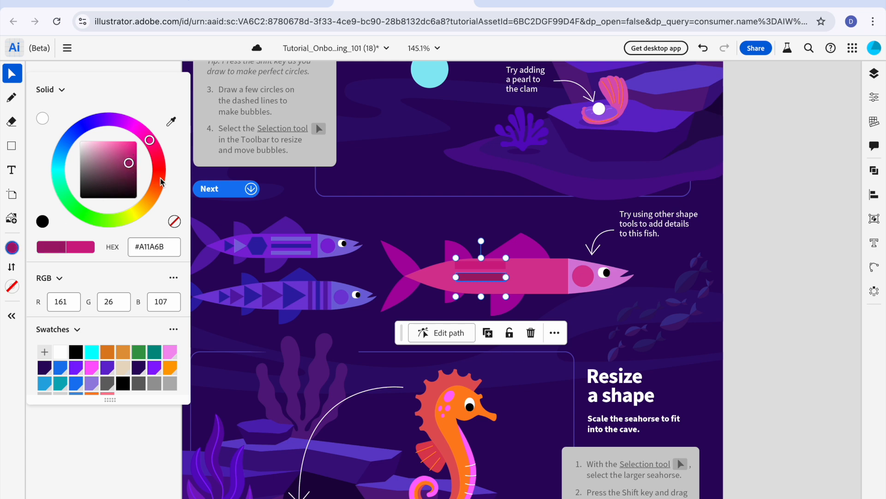
{"action": "left_click", "coordinate": [405, 212]}
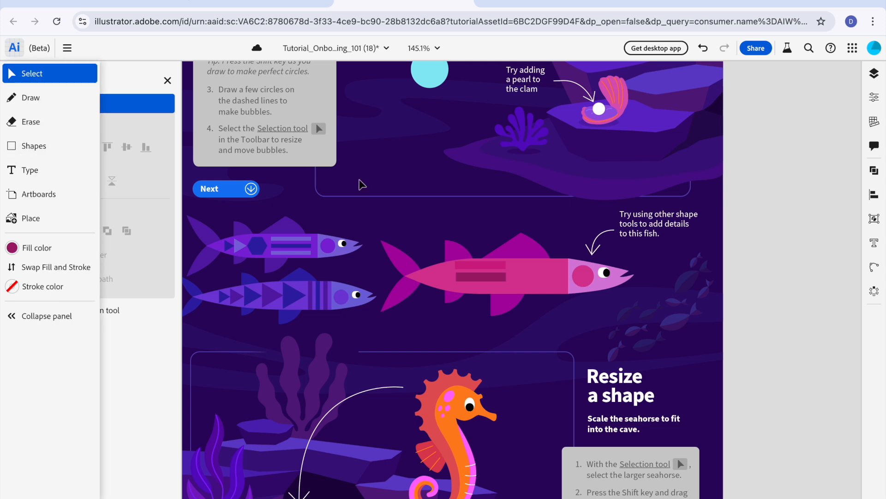
Step: Draw a third matching stripe along the fish's lower body edge, fill it light pink #F078C0 and deselect it
{"action": "left_click", "coordinate": [19, 146]}
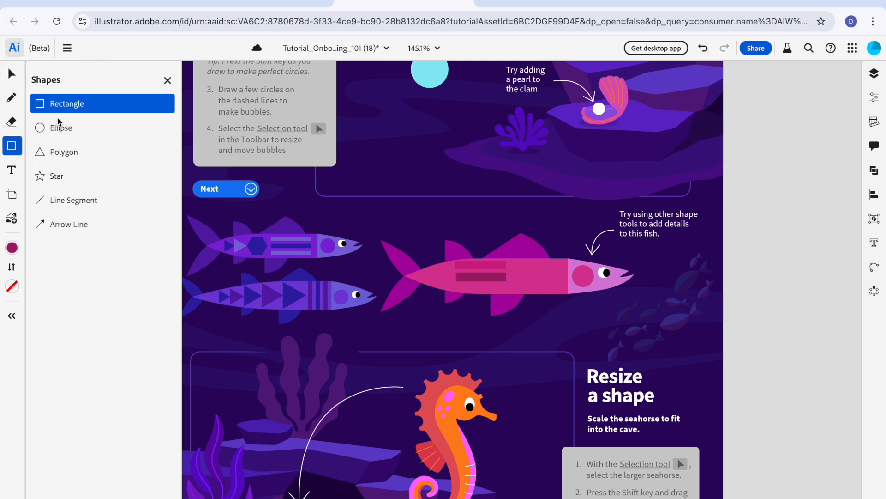
{"action": "left_click_drag", "start_coordinate": [456, 286], "coordinate": [505, 293]}
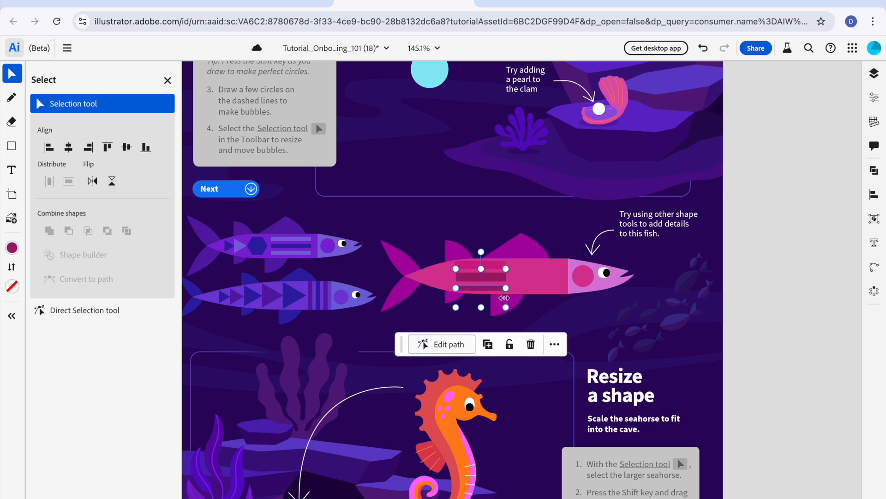
{"action": "left_click", "coordinate": [14, 249]}
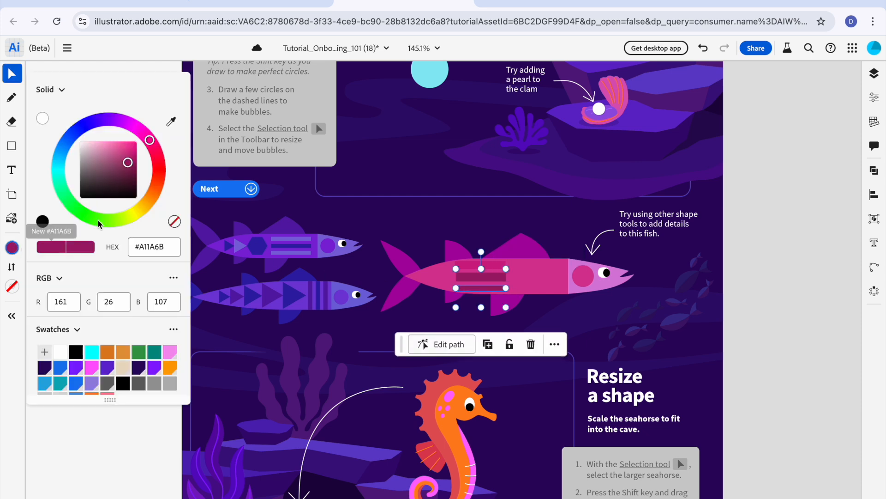
{"action": "left_click", "coordinate": [121, 147]}
{"action": "left_click_drag", "start_coordinate": [120, 147], "coordinate": [114, 146]}
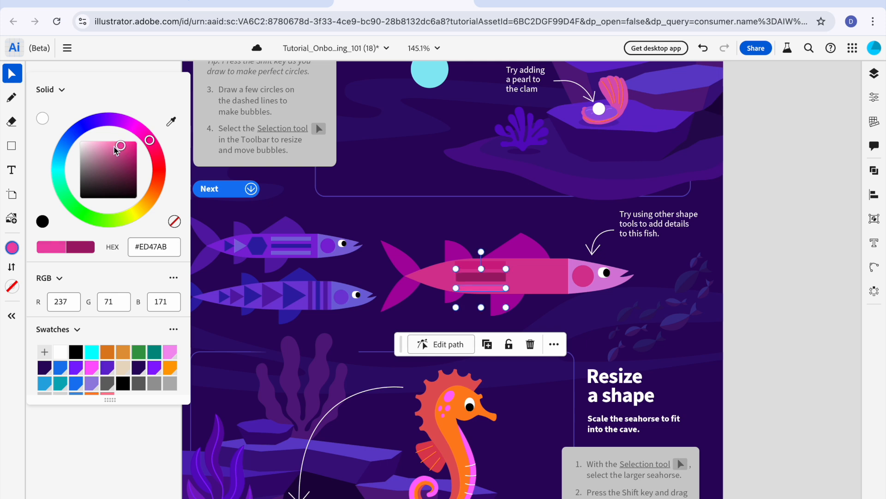
{"action": "left_click", "coordinate": [109, 146]}
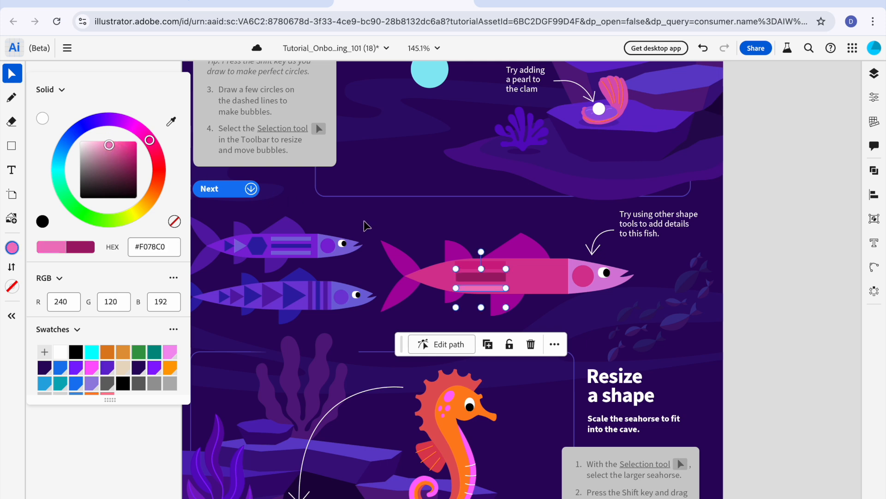
{"action": "left_click", "coordinate": [350, 229]}
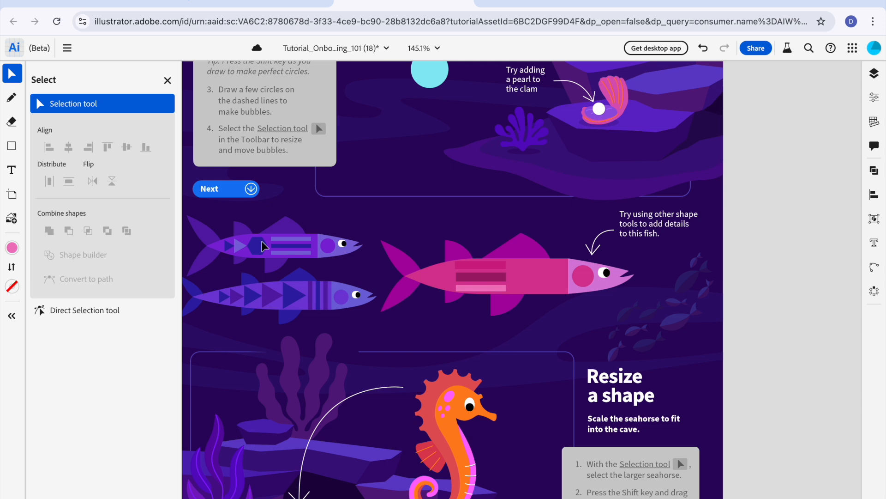
Step: Draw a small light pink triangle with the Polygon tool between the stripes and the tail, and rotate it to point toward the tail
{"action": "left_click", "coordinate": [11, 146]}
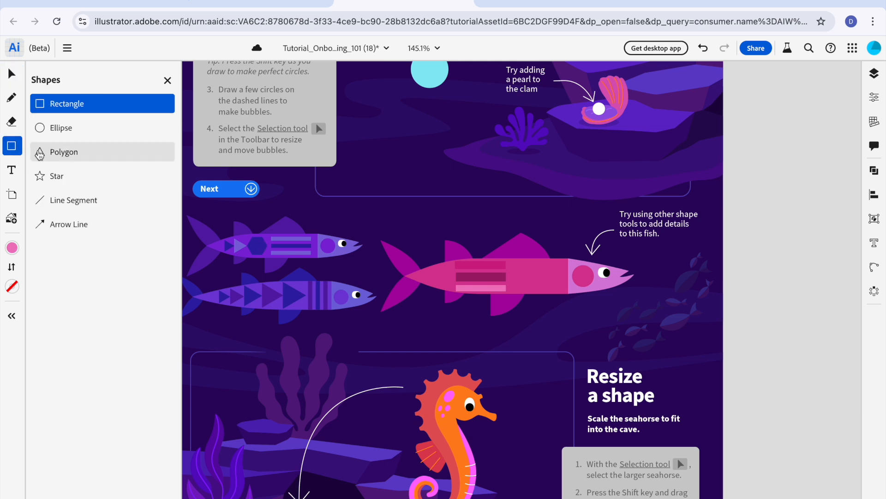
{"action": "left_click", "coordinate": [40, 153]}
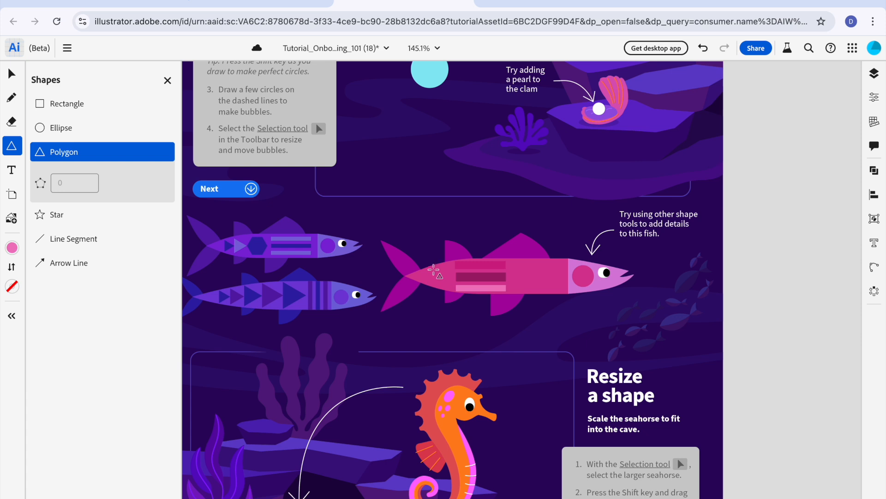
{"action": "left_click_drag", "start_coordinate": [438, 275], "coordinate": [455, 291]}
{"action": "key", "text": "v"}
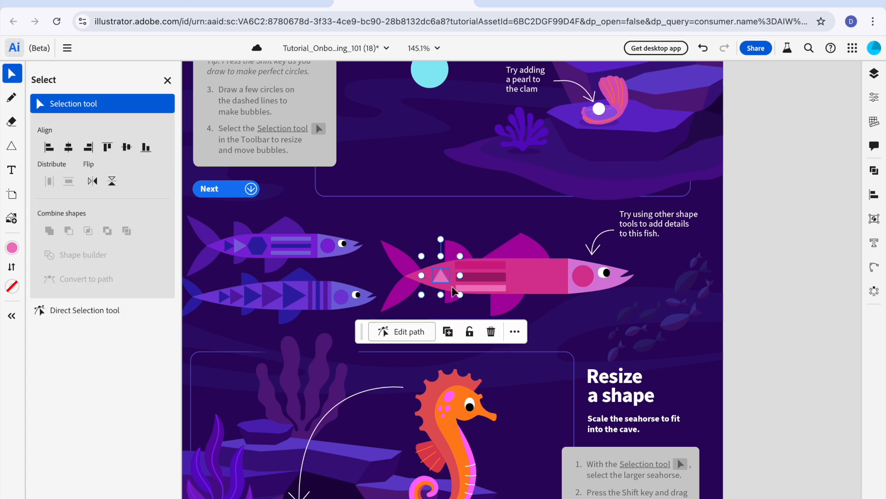
{"action": "left_click_drag", "start_coordinate": [442, 240], "coordinate": [413, 284]}
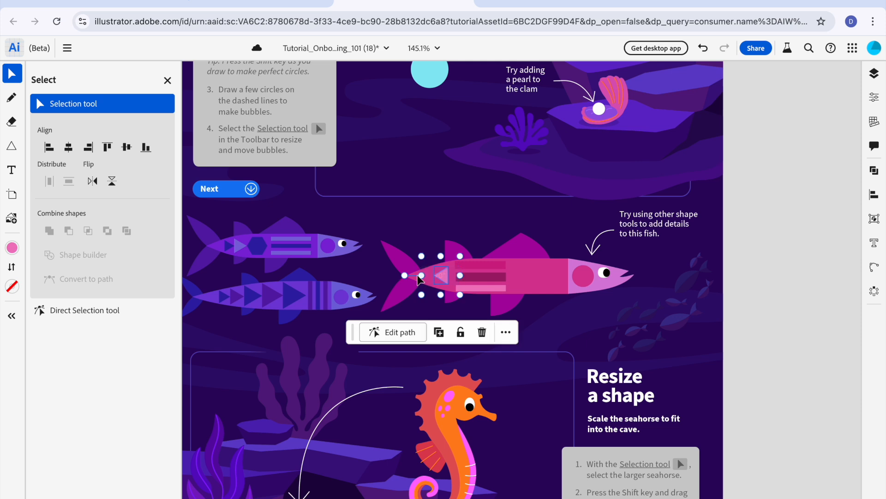
Step: Duplicate the light pink triangle and place the copy directly beside it, closer to the tail
{"action": "left_click", "coordinate": [437, 203]}
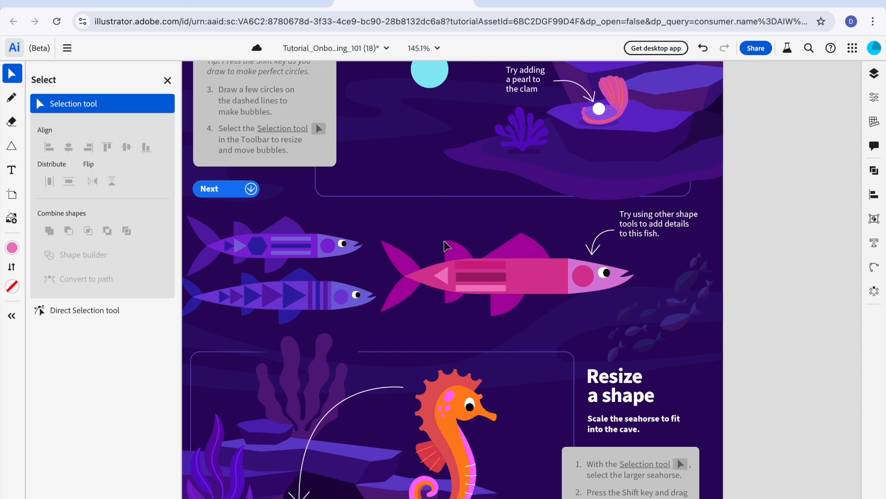
{"action": "left_click", "coordinate": [441, 276]}
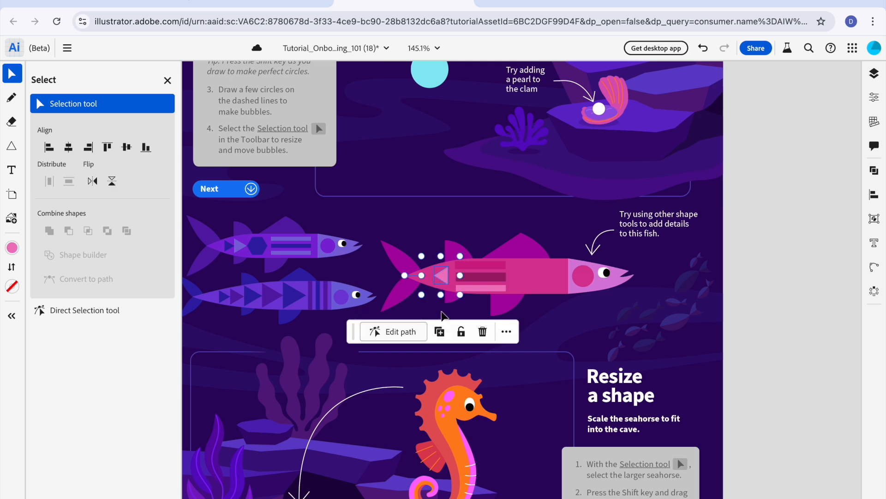
{"action": "left_click", "coordinate": [440, 331]}
{"action": "left_click_drag", "start_coordinate": [438, 276], "coordinate": [428, 275]}
{"action": "left_click", "coordinate": [426, 225]}
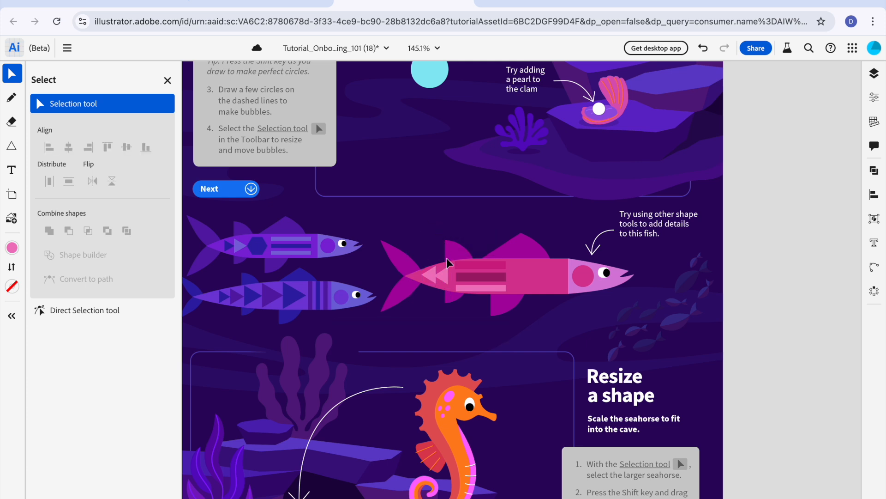
Step: Recolor the triangle copy nearest the tail with a dark magenta fill and deselect it
{"action": "left_click", "coordinate": [429, 278]}
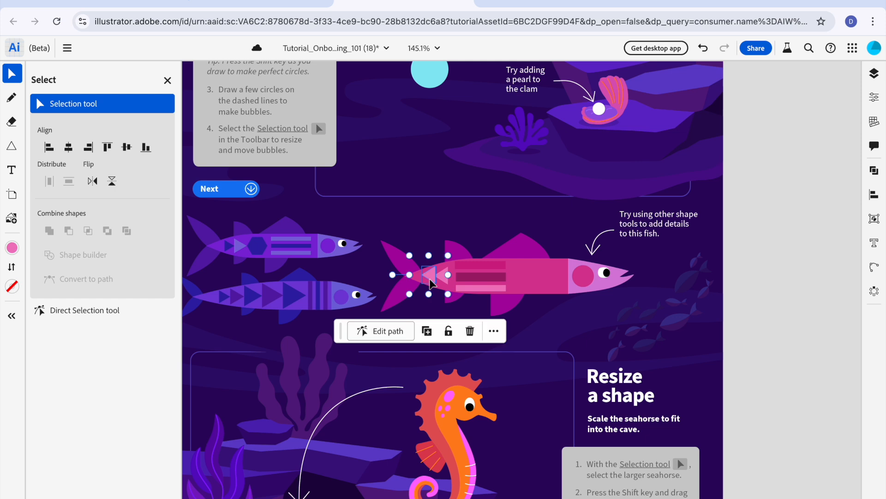
{"action": "left_click", "coordinate": [13, 248]}
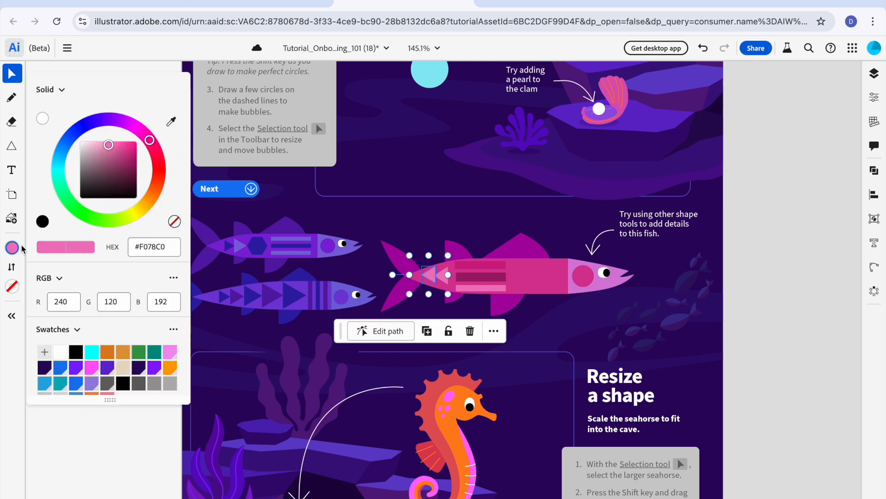
{"action": "left_click", "coordinate": [129, 152]}
{"action": "left_click", "coordinate": [405, 184]}
{"action": "left_click", "coordinate": [399, 198]}
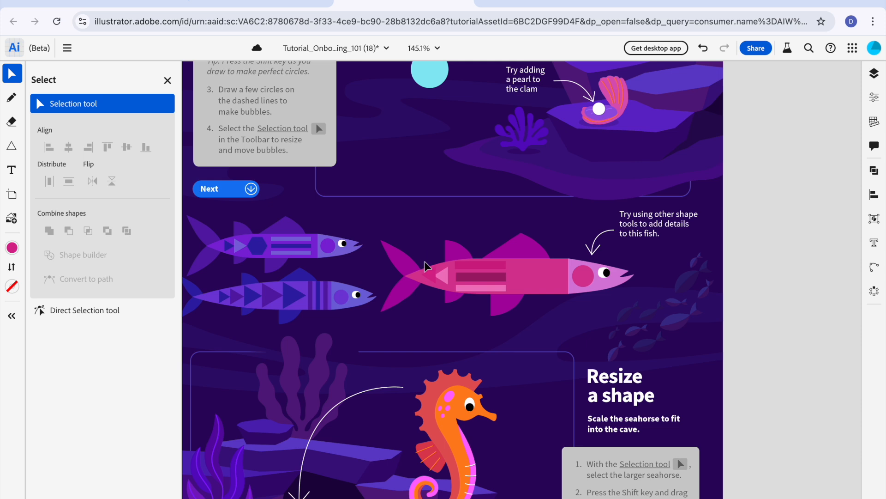
{"action": "left_click", "coordinate": [429, 279]}
{"action": "left_click", "coordinate": [12, 248]}
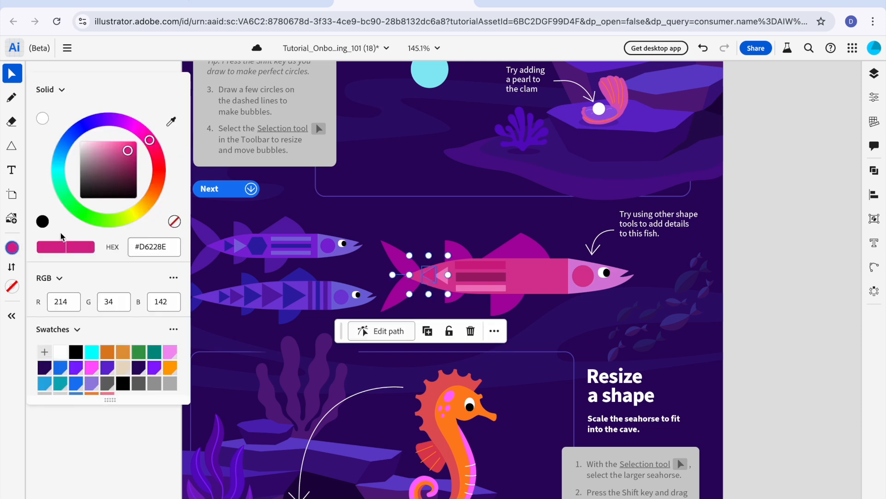
{"action": "left_click", "coordinate": [128, 178]}
{"action": "left_click", "coordinate": [376, 172]}
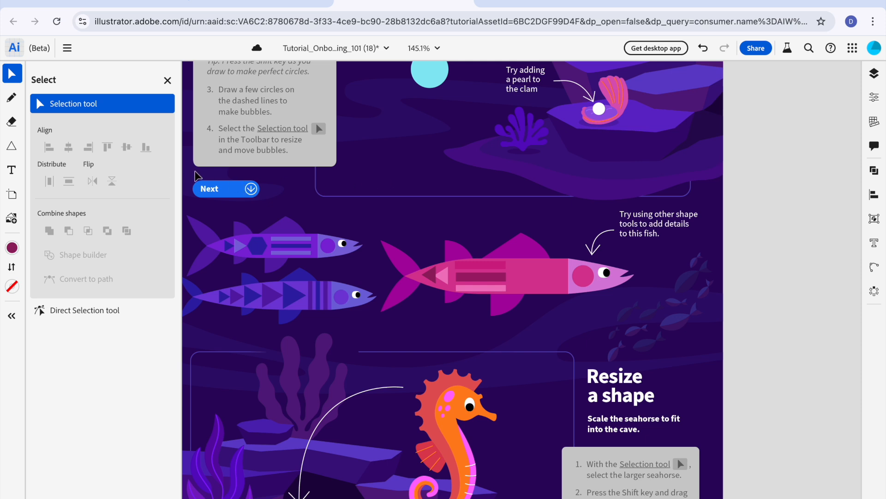
Step: Draw an upright dark magenta ellipse about 17 wide and 30 high just past the stripes toward the head, centered vertically on the body
{"action": "mouse_move", "coordinate": [16, 150]}
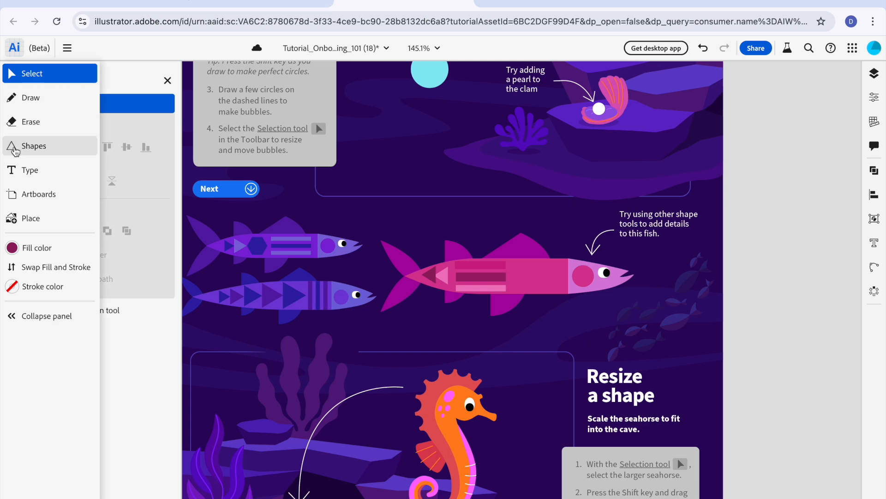
{"action": "left_click", "coordinate": [15, 150]}
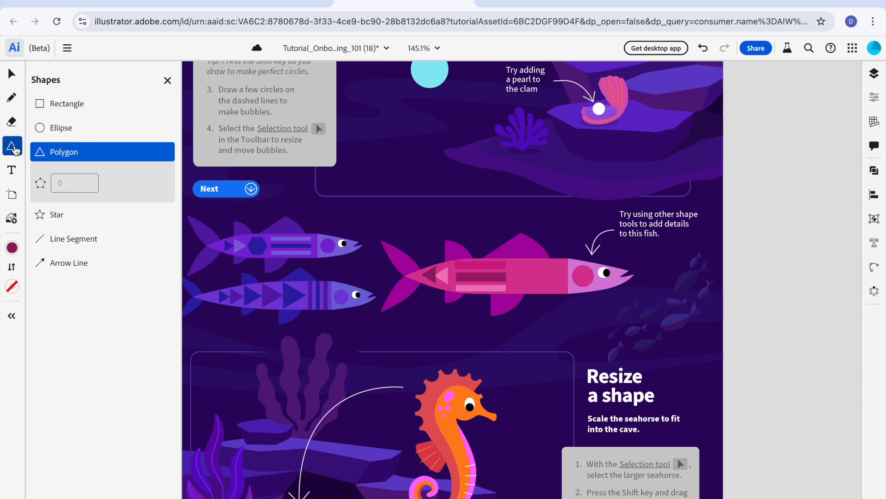
{"action": "left_click", "coordinate": [56, 128]}
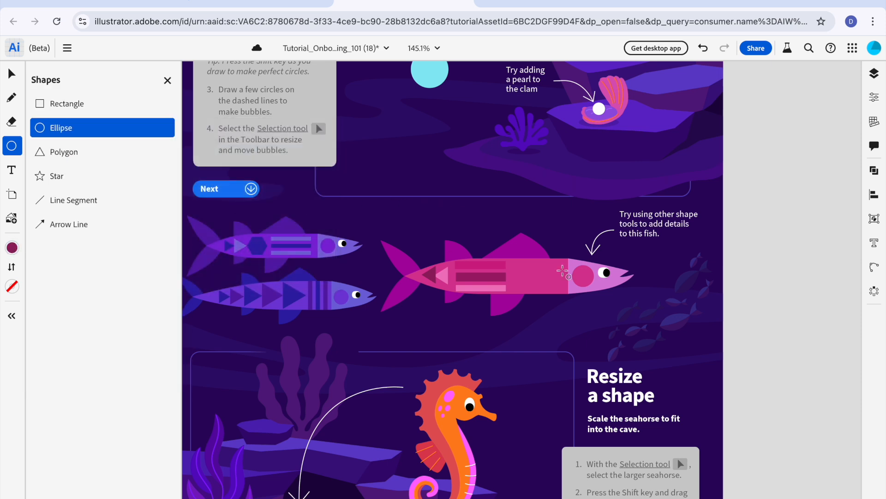
{"action": "left_click_drag", "start_coordinate": [513, 265], "coordinate": [529, 292]}
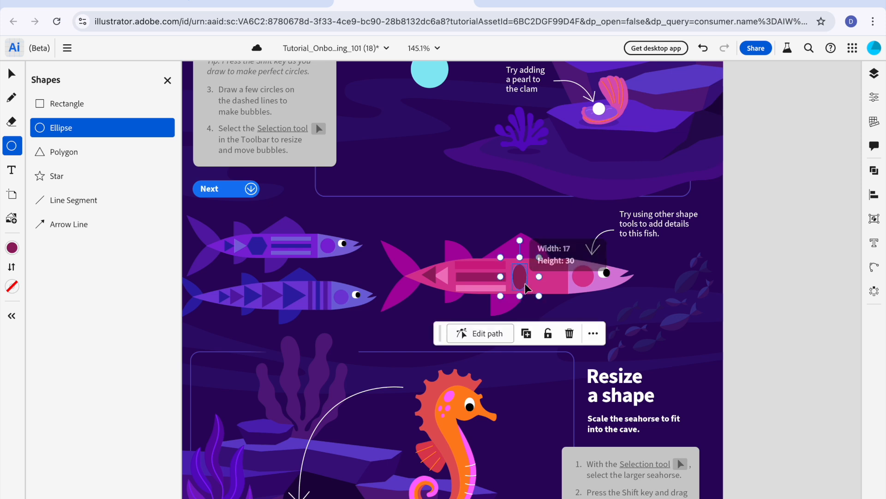
{"action": "key", "text": "v"}
{"action": "left_click_drag", "start_coordinate": [520, 256], "coordinate": [521, 260]}
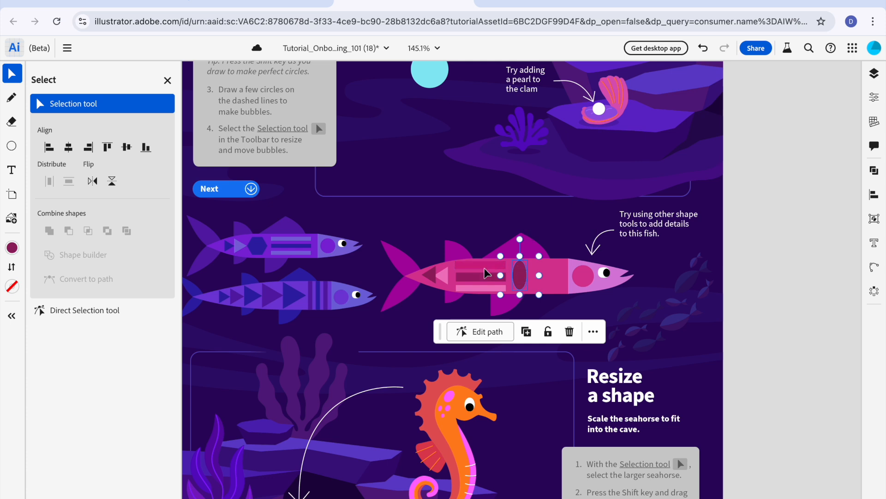
{"action": "left_click", "coordinate": [423, 221]}
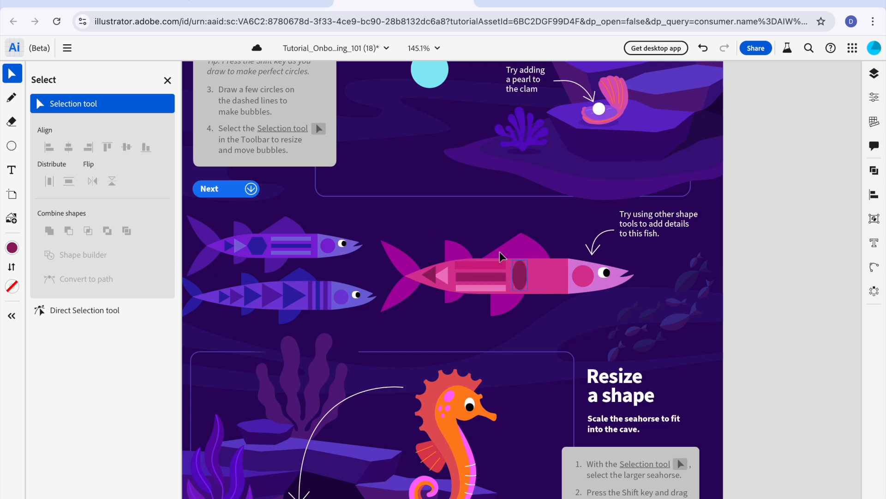
Step: Draw a second upright ellipse between the dark one and the head, fill it light pink #ED7EC1, and line it up with the first
{"action": "left_click", "coordinate": [12, 146]}
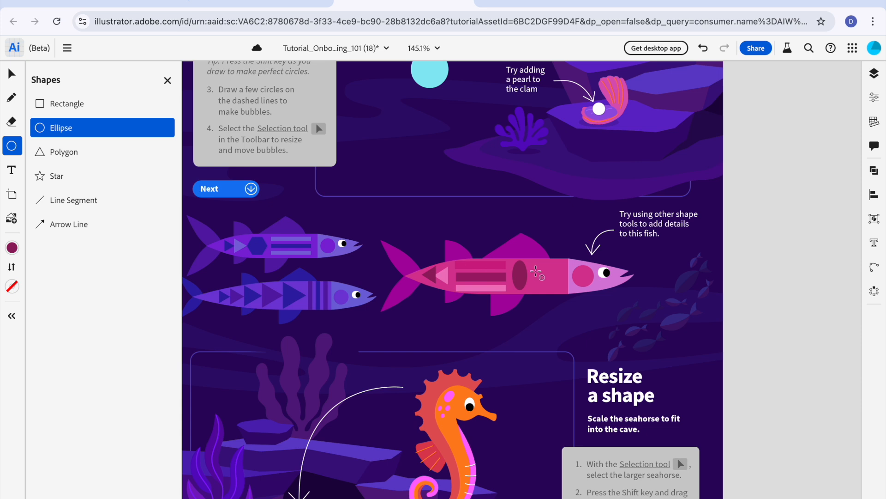
{"action": "left_click_drag", "start_coordinate": [533, 263], "coordinate": [547, 290]}
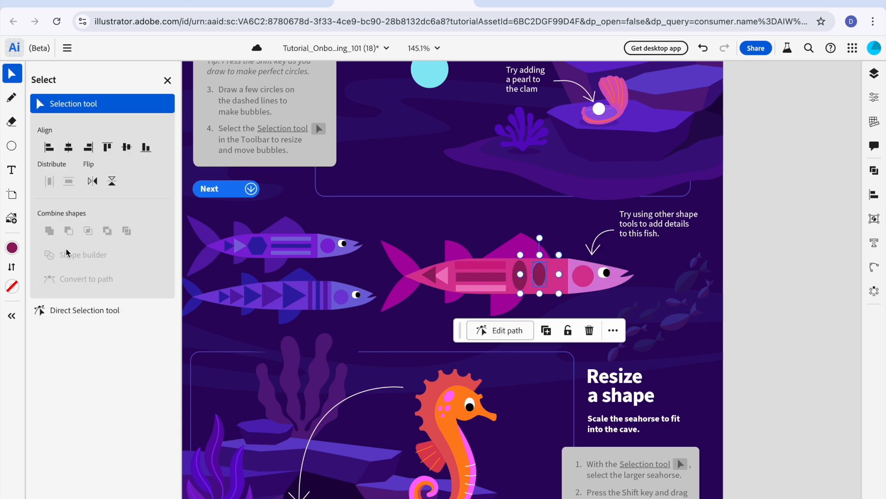
{"action": "left_click", "coordinate": [12, 250]}
{"action": "left_click", "coordinate": [119, 150]}
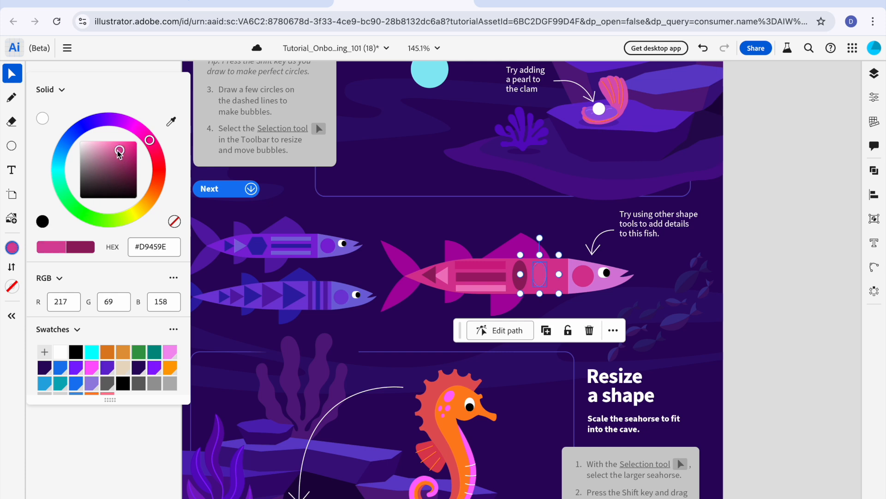
{"action": "left_click", "coordinate": [107, 146]}
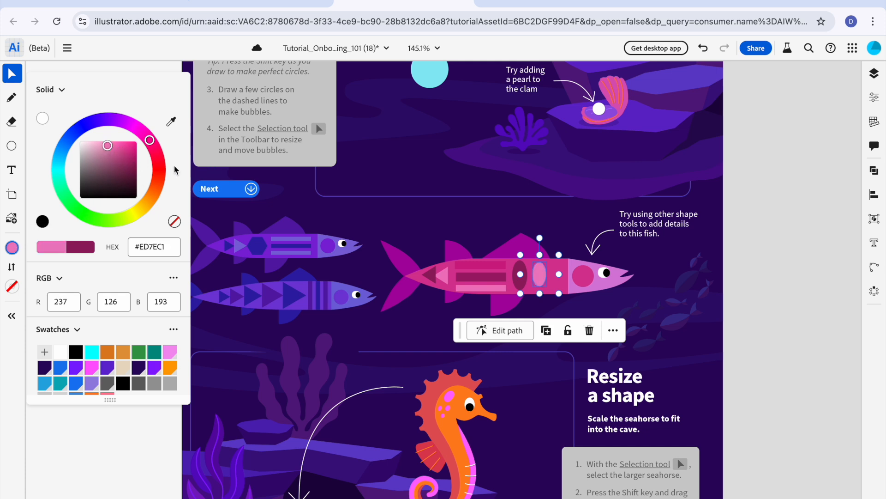
{"action": "left_click", "coordinate": [544, 266]}
{"action": "left_click_drag", "start_coordinate": [541, 276], "coordinate": [538, 272]}
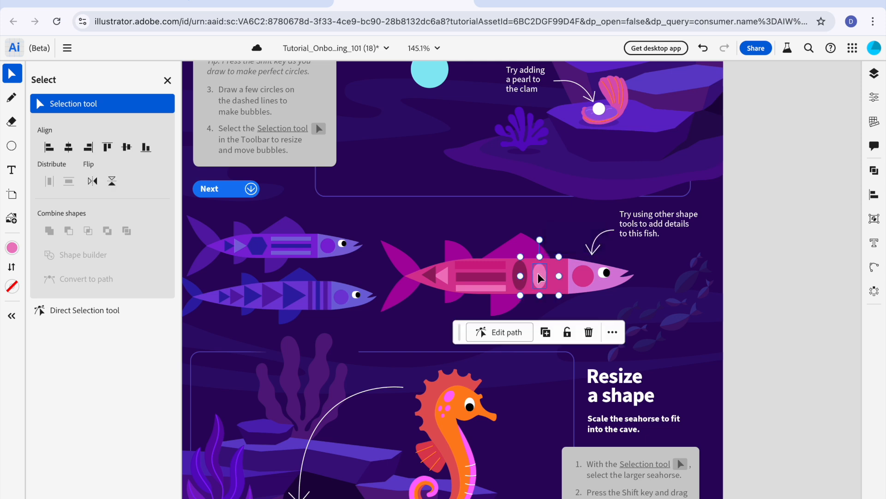
Step: Draw a small light pink triangle between the light ellipse and the head, and rotate it to point toward the head
{"action": "left_click", "coordinate": [11, 146]}
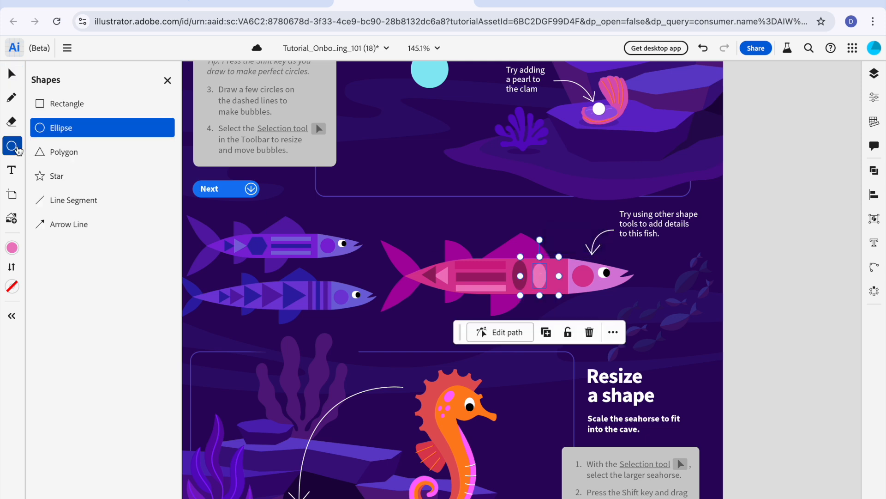
{"action": "left_click", "coordinate": [60, 151]}
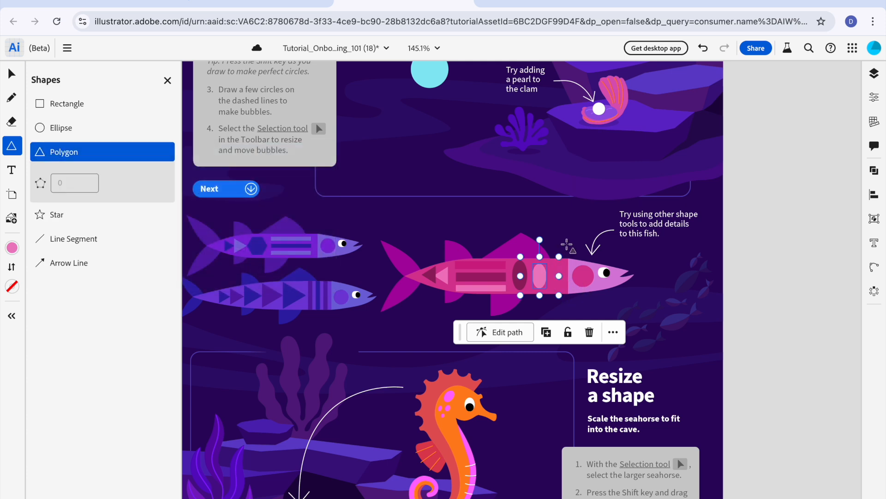
{"action": "key", "text": "v"}
{"action": "left_click", "coordinate": [675, 250]}
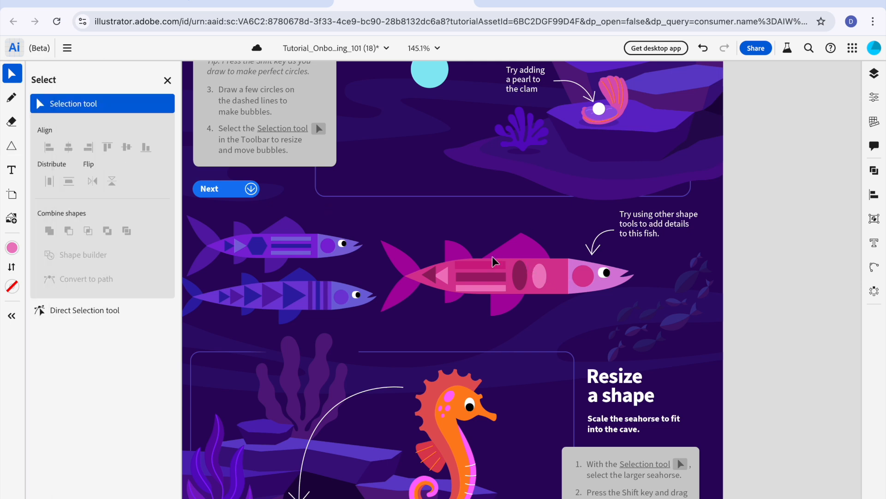
{"action": "key", "text": "m"}
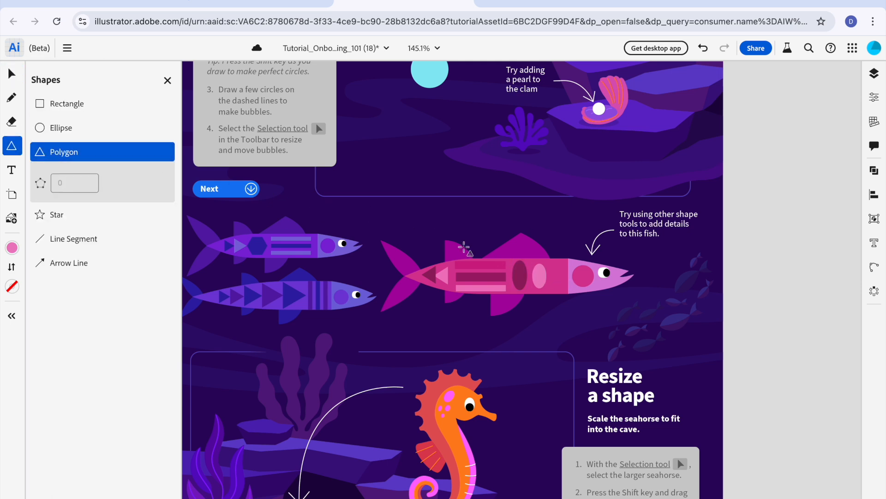
{"action": "left_click_drag", "start_coordinate": [560, 278], "coordinate": [569, 284]}
{"action": "key", "text": "v"}
{"action": "left_click_drag", "start_coordinate": [560, 241], "coordinate": [587, 283]}
{"action": "left_click_drag", "start_coordinate": [586, 283], "coordinate": [586, 284]}
{"action": "left_click", "coordinate": [583, 240]}
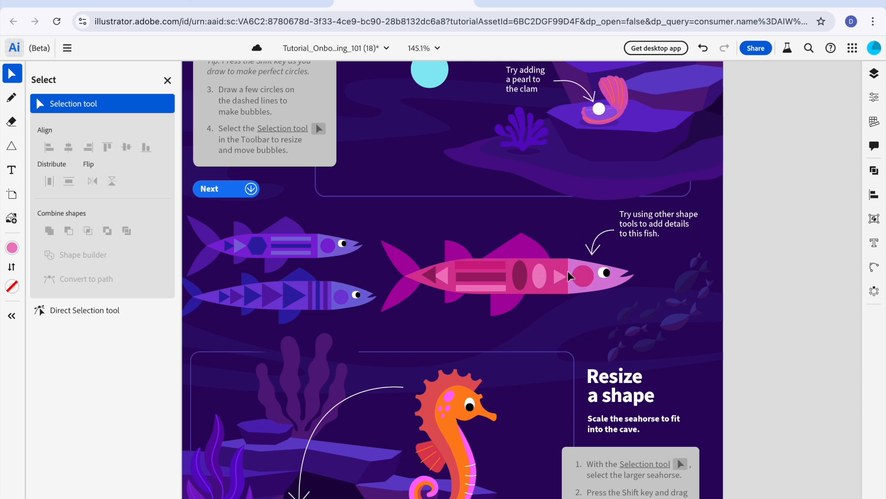
Step: Nudge the triangle near the head slightly toward the light ellipse, fill it dark magenta #B3277B, and deselect it
{"action": "left_click_drag", "start_coordinate": [559, 277], "coordinate": [558, 276]}
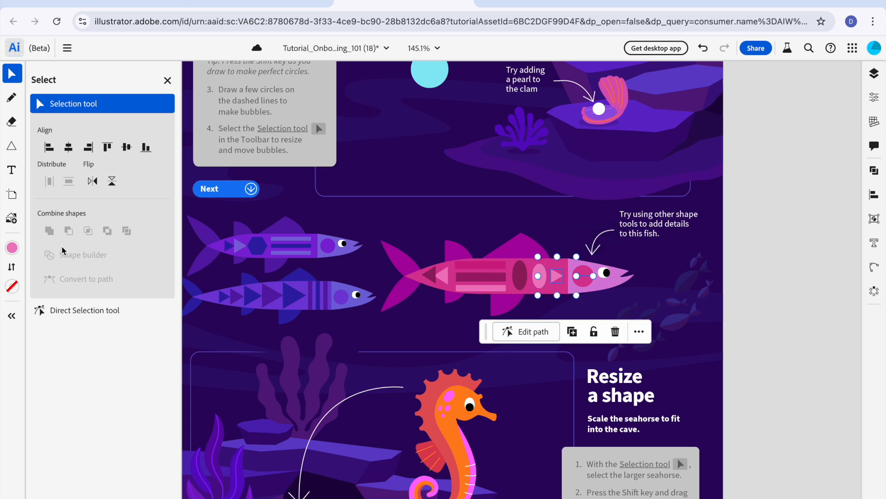
{"action": "left_click", "coordinate": [11, 248]}
{"action": "left_click", "coordinate": [125, 160]}
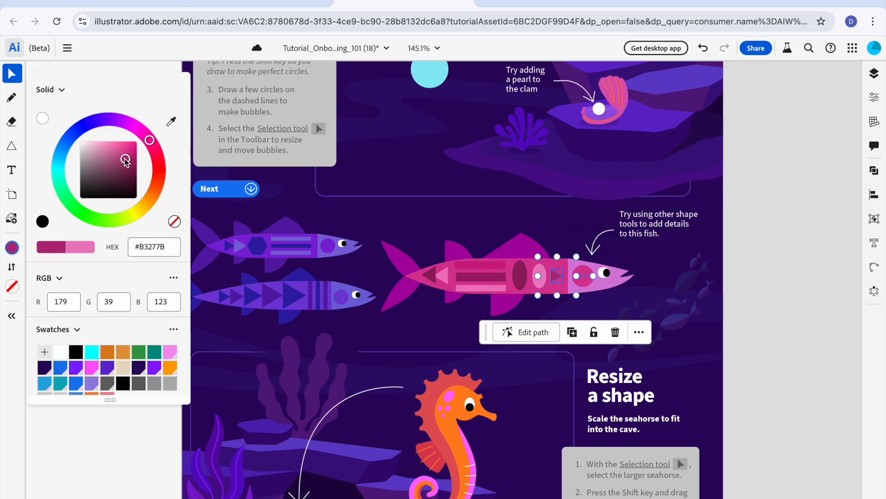
{"action": "left_click", "coordinate": [496, 182]}
{"action": "left_click", "coordinate": [503, 191]}
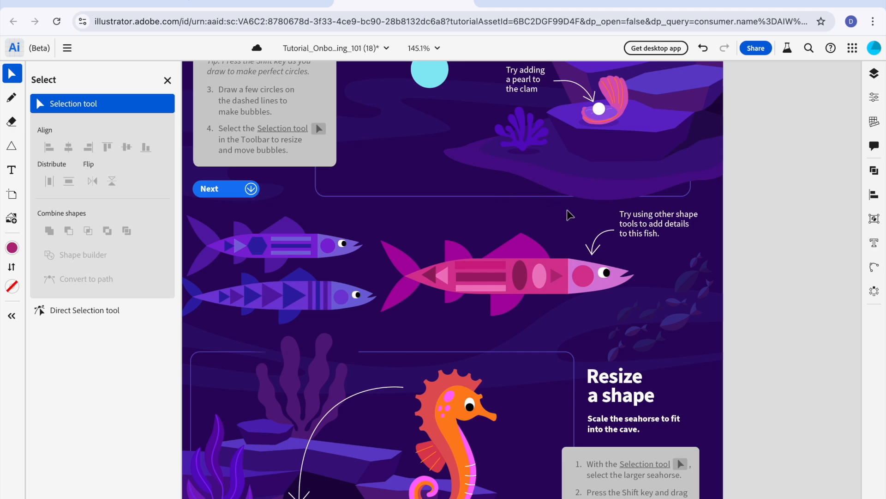
Step: Select the larger orange seahorse in the Resize a shape section with the Selection tool
{"action": "scroll", "coordinate": [554, 223], "scroll_direction": "down", "scroll_amount": 3}
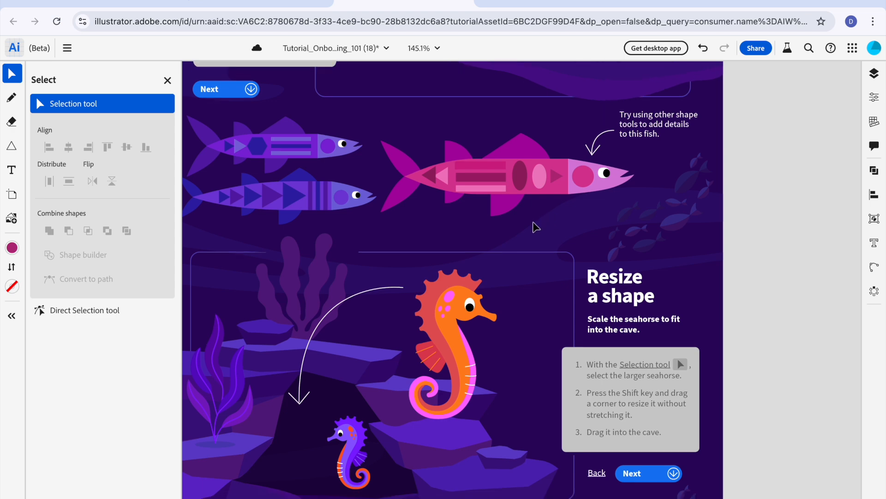
{"action": "key", "text": "h"}
{"action": "scroll", "coordinate": [537, 221], "scroll_direction": "down", "scroll_amount": 5}
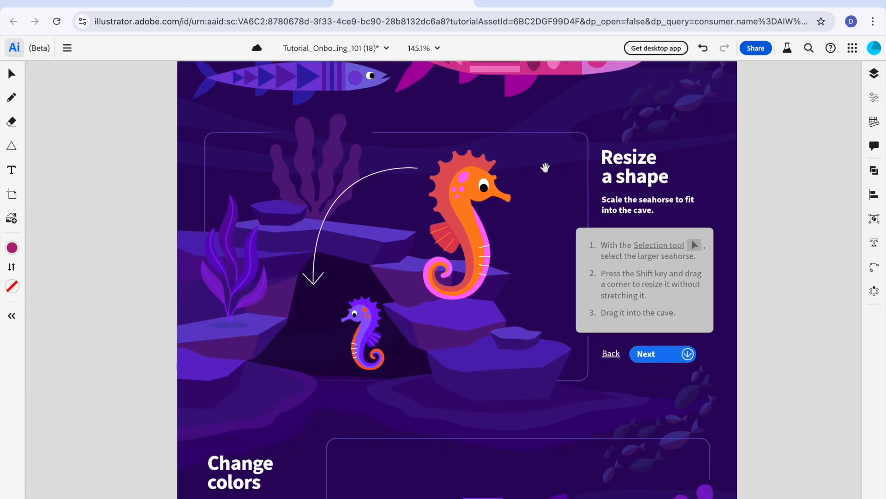
{"action": "scroll", "coordinate": [545, 167], "scroll_direction": "down", "scroll_amount": 3}
{"action": "key", "text": "v"}
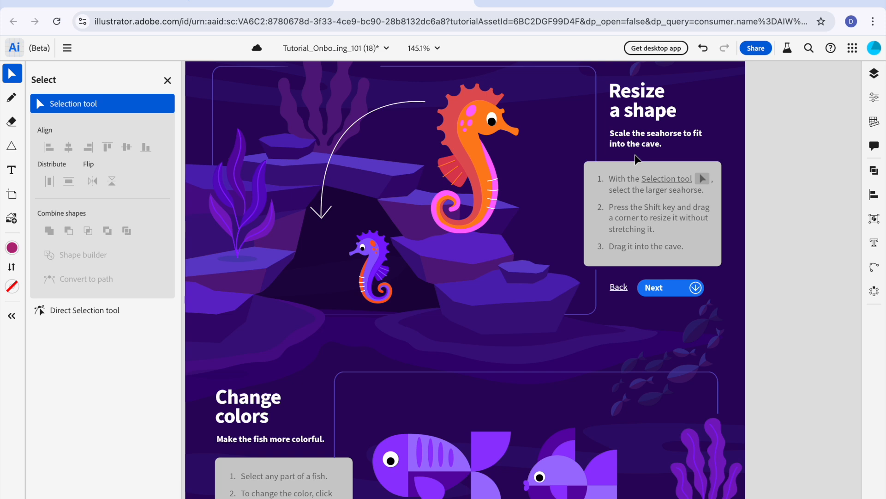
{"action": "mouse_move", "coordinate": [641, 177]}
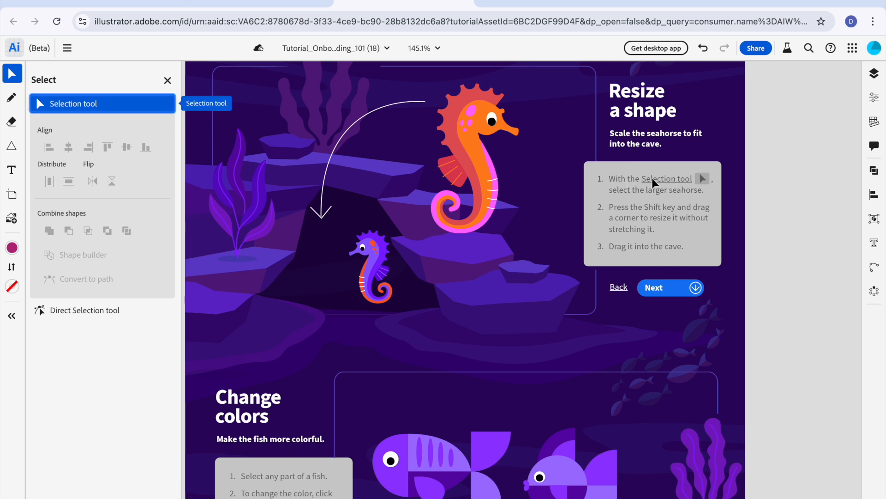
{"action": "left_click", "coordinate": [478, 152]}
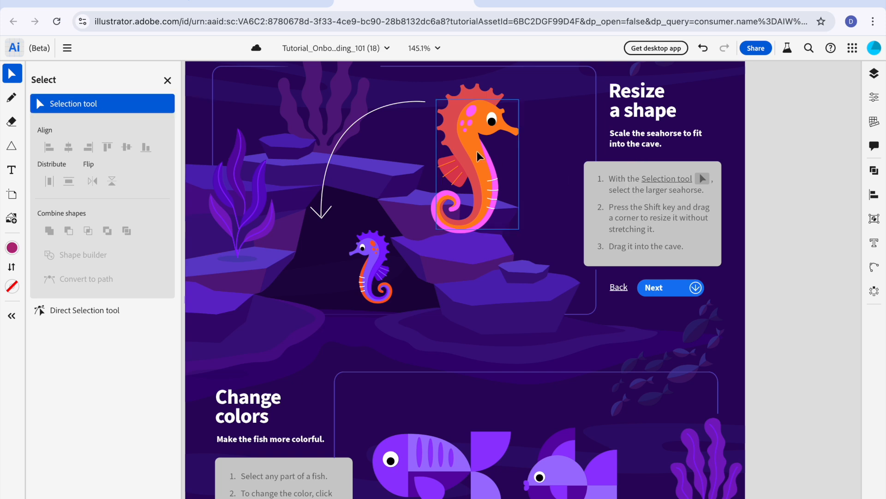
{"action": "left_click", "coordinate": [475, 151]}
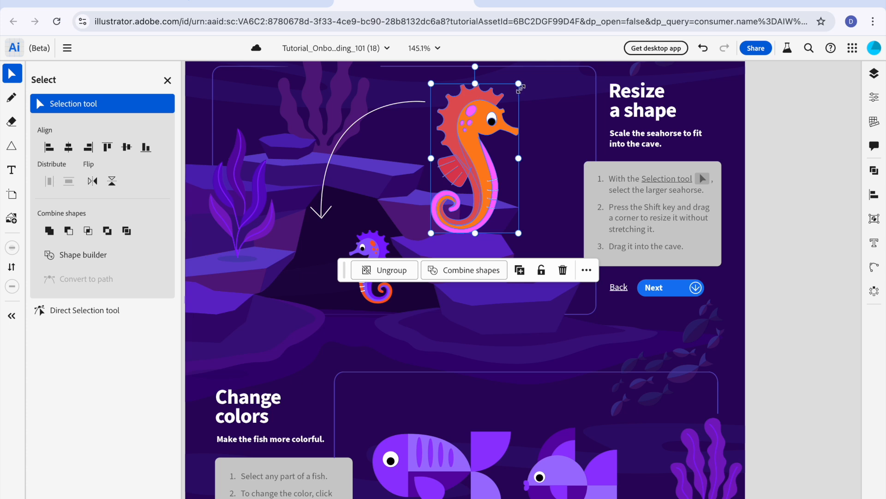
Step: Try to resize the larger seahorse from its upper corner beside the head, and undo that resize
{"action": "left_click_drag", "start_coordinate": [520, 86], "coordinate": [496, 382]}
{"action": "key", "text": "ctrl+z"}
{"action": "scroll", "coordinate": [516, 362], "scroll_direction": "up", "scroll_amount": 3}
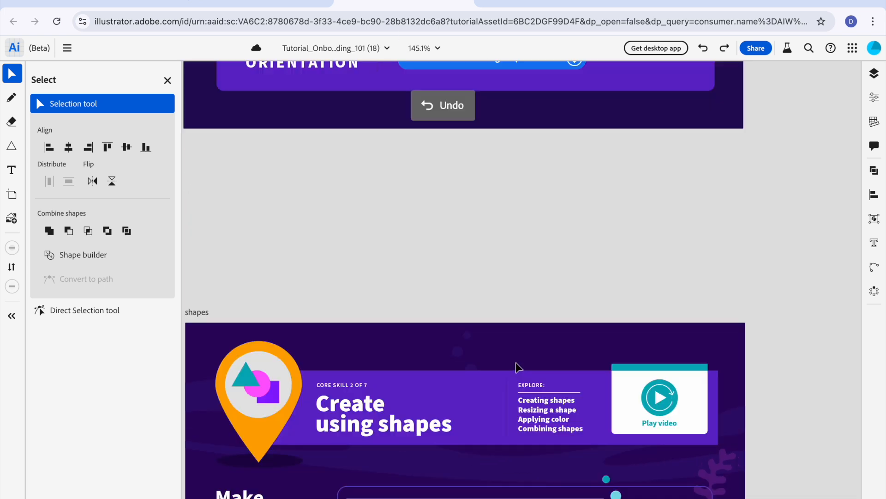
{"action": "scroll", "coordinate": [516, 362], "scroll_direction": "down", "scroll_amount": 10}
{"action": "left_click", "coordinate": [473, 283]}
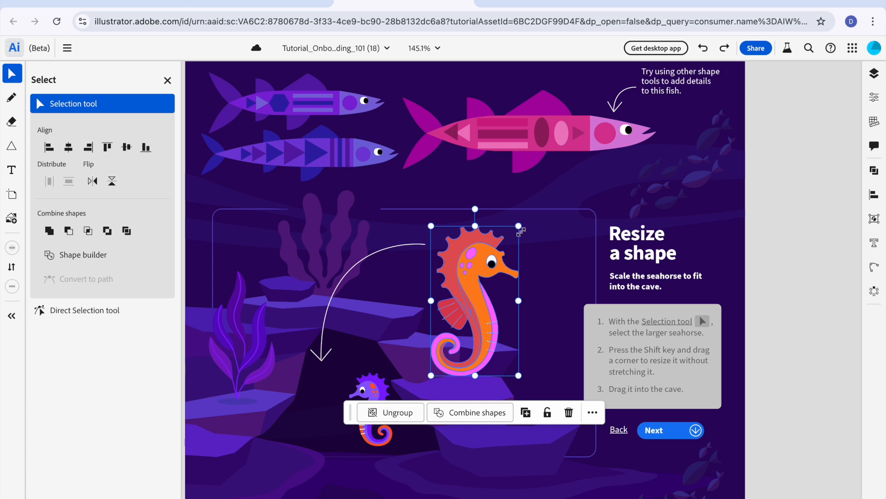
Step: Scale the larger orange seahorse down proportionally to about the purple seahorse's size, move it into the cave beside it, and deselect it
{"action": "left_click_drag", "start_coordinate": [519, 226], "coordinate": [464, 314]}
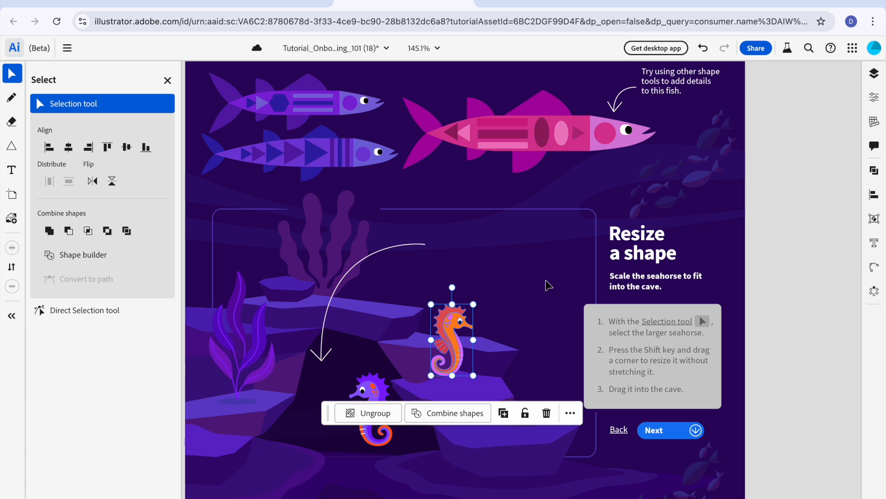
{"action": "left_click_drag", "start_coordinate": [448, 332], "coordinate": [320, 399]}
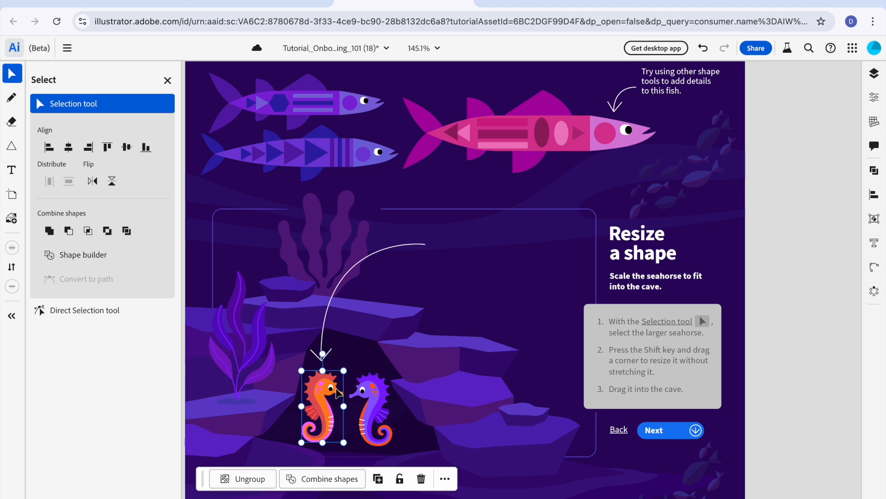
{"action": "left_click", "coordinate": [463, 329]}
Step: Advance the tutorial to the Change colors section and bring its instructions and all three fish into view
{"action": "left_click", "coordinate": [656, 431]}
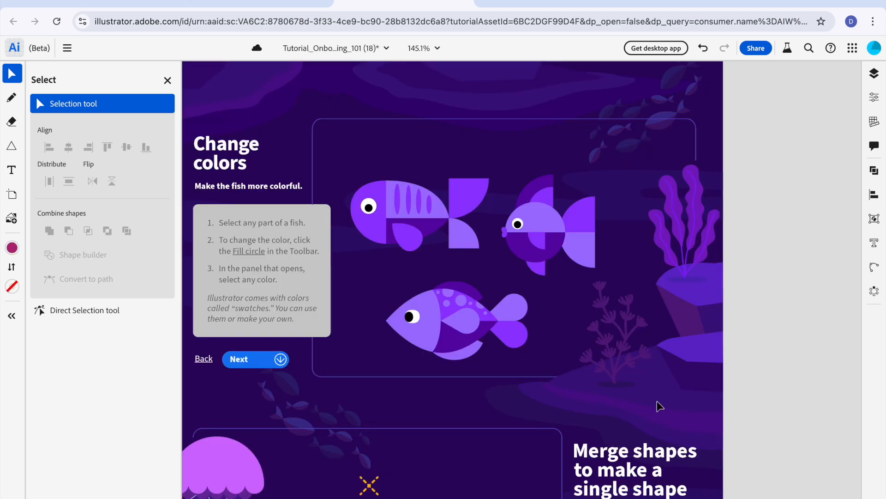
{"action": "scroll", "coordinate": [628, 368], "scroll_direction": "down", "scroll_amount": 1}
{"action": "scroll", "coordinate": [627, 368], "scroll_direction": "up", "scroll_amount": 5}
{"action": "scroll", "coordinate": [625, 368], "scroll_direction": "down", "scroll_amount": 2}
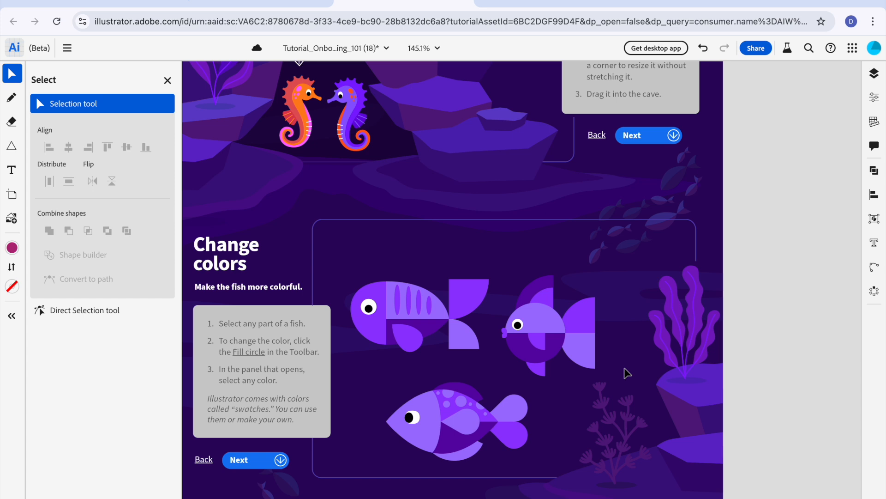
Step: Fill the striped fish's head with the cyan swatch #00FFFF, moving the floating action bar off the instructions
{"action": "mouse_move", "coordinate": [243, 352]}
{"action": "left_click", "coordinate": [366, 331]}
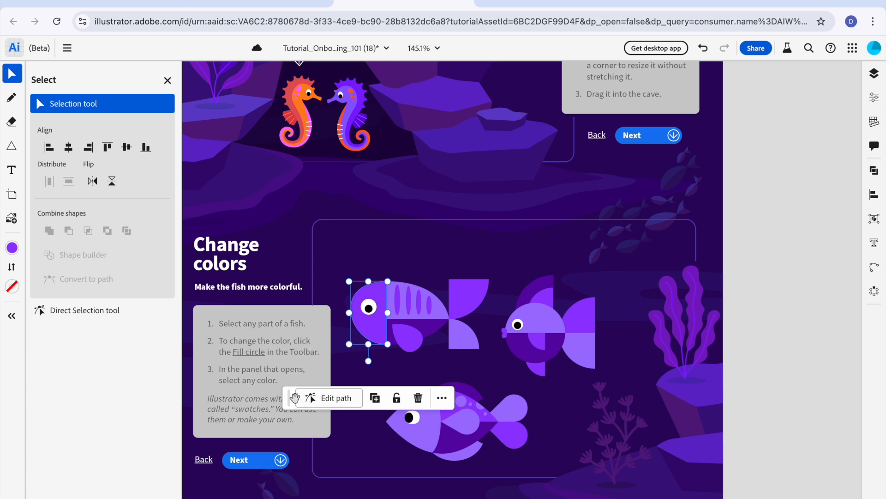
{"action": "left_click_drag", "start_coordinate": [289, 396], "coordinate": [342, 392]}
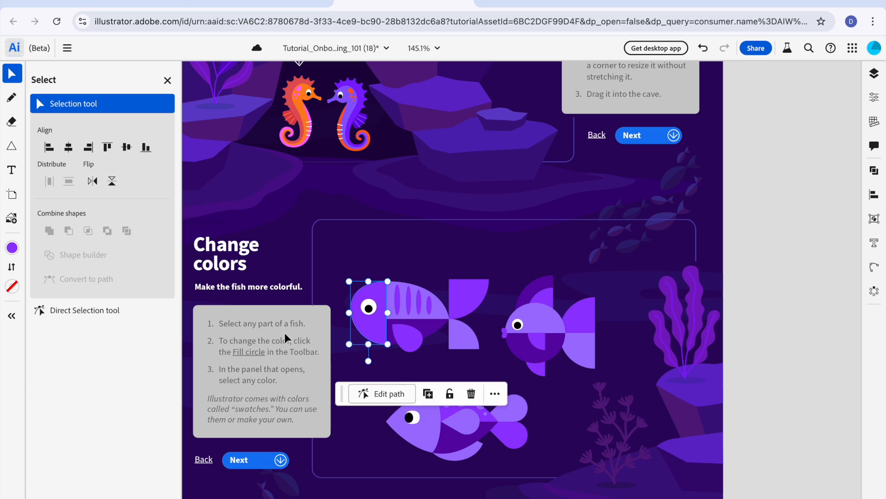
{"action": "left_click", "coordinate": [13, 249]}
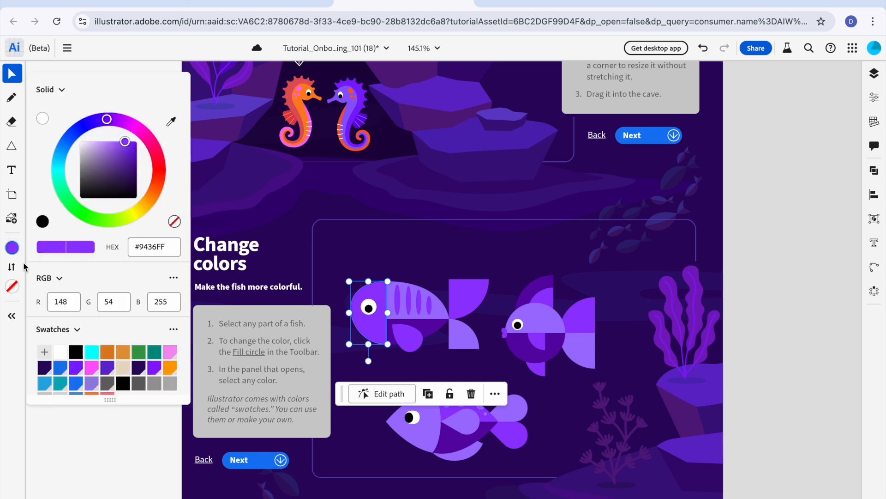
{"action": "left_click", "coordinate": [97, 355]}
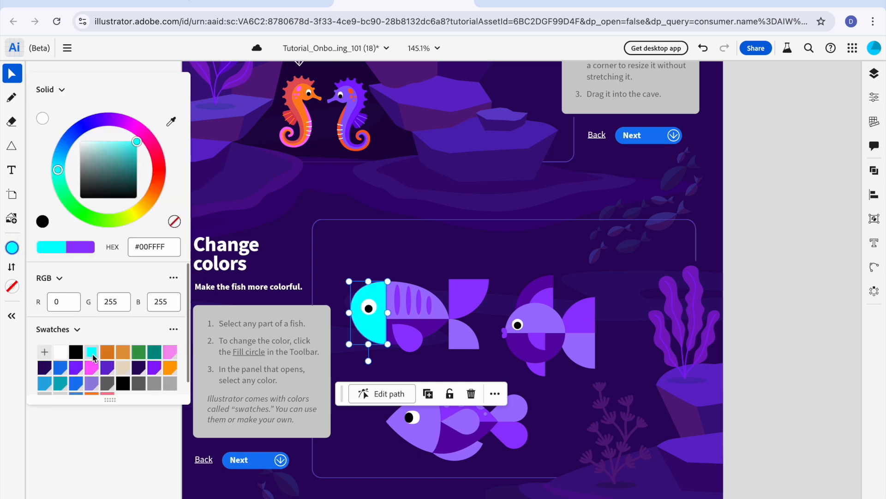
Step: Fill the lower half of the striped fish's body dark orange and the upper half light orange #E2973B
{"action": "left_click", "coordinate": [434, 328]}
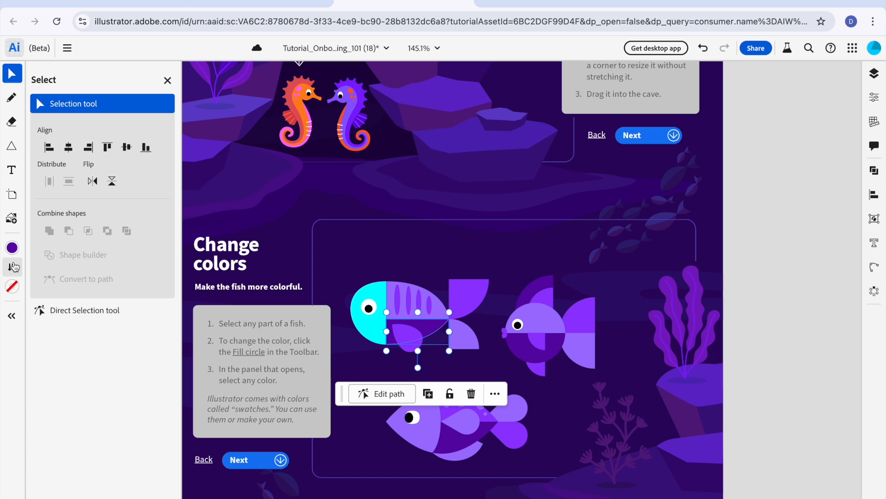
{"action": "left_click", "coordinate": [12, 248]}
{"action": "left_click", "coordinate": [111, 355]}
{"action": "left_click", "coordinate": [439, 308]}
{"action": "left_click", "coordinate": [12, 248]}
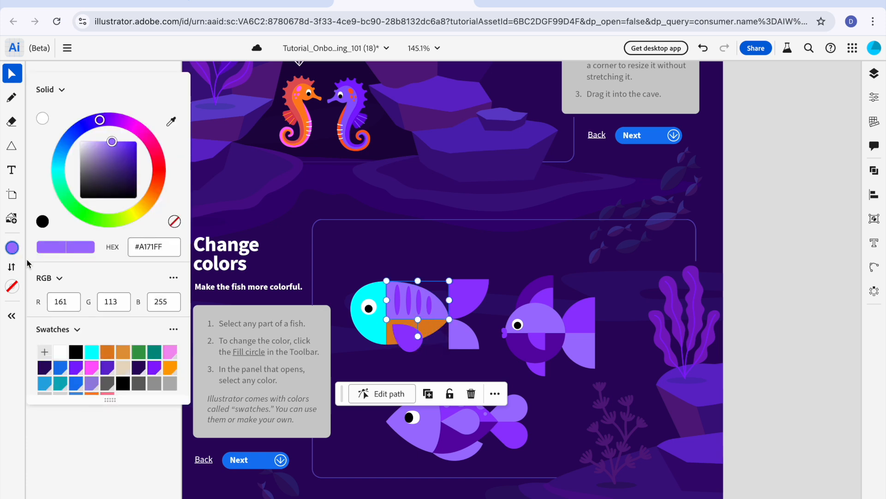
{"action": "left_click", "coordinate": [128, 355]}
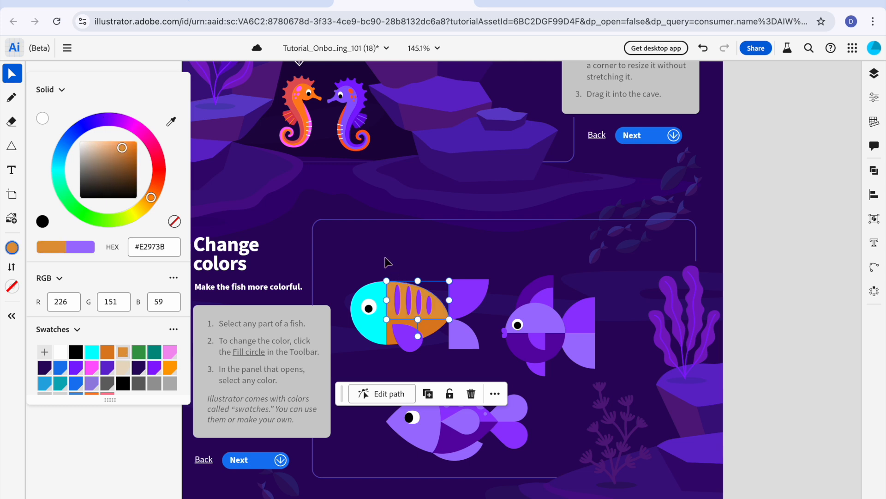
{"action": "left_click", "coordinate": [375, 307]}
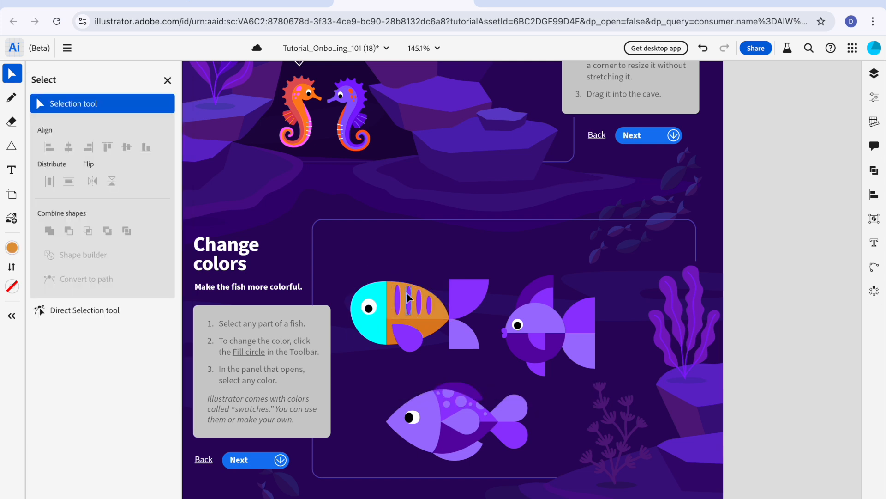
Step: Fill the stripe nearest the striped fish's head green and the second stripe teal using the swatches
{"action": "left_click", "coordinate": [398, 296]}
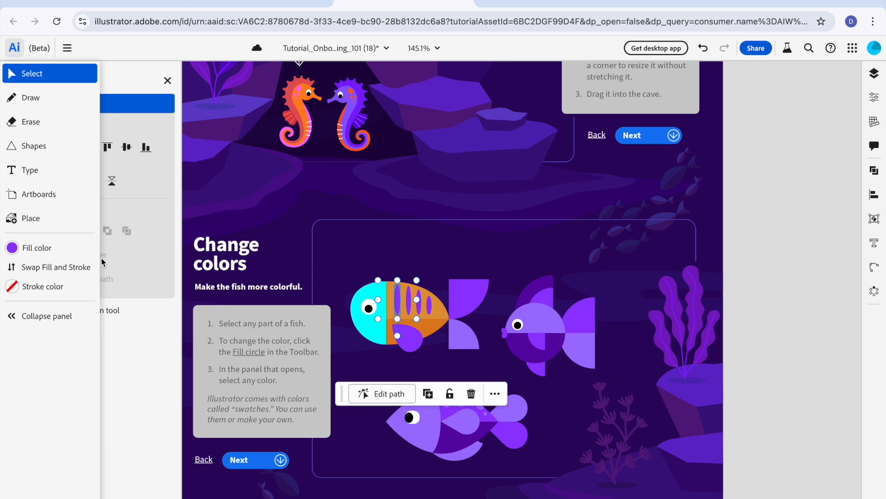
{"action": "left_click", "coordinate": [13, 248]}
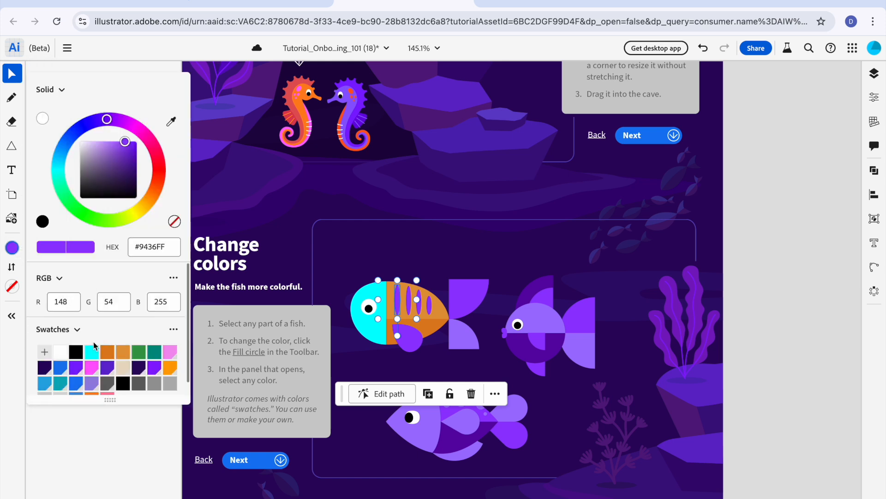
{"action": "left_click", "coordinate": [139, 352]}
{"action": "left_click", "coordinate": [409, 300]}
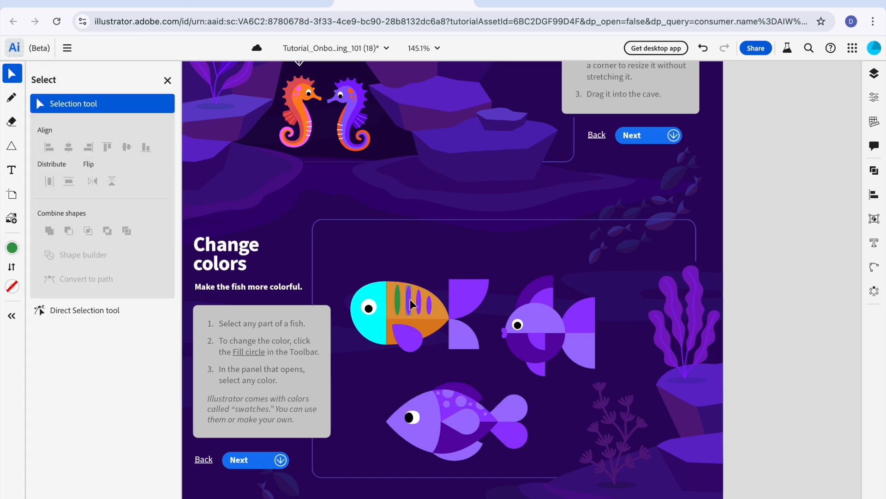
{"action": "left_click", "coordinate": [12, 248]}
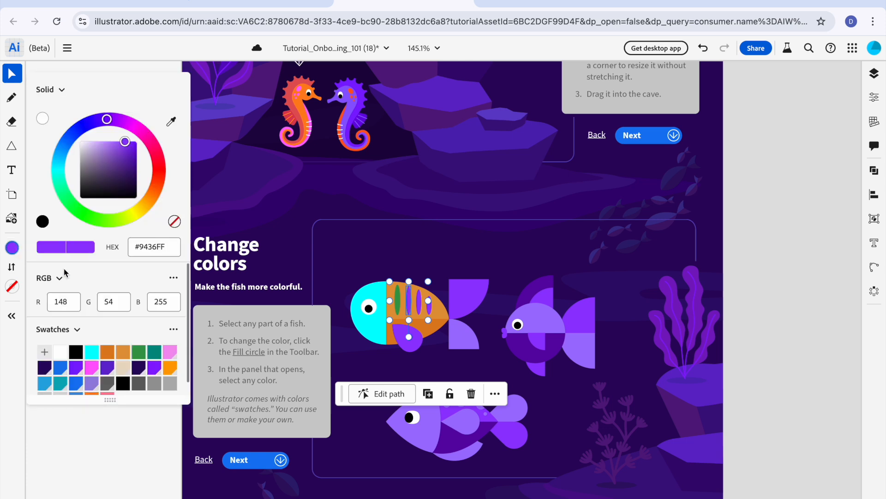
{"action": "left_click", "coordinate": [153, 355]}
Step: Fill the striped fish's third stripe green #399C4A and its fourth stripe teal, and deselect
{"action": "left_click", "coordinate": [419, 301]}
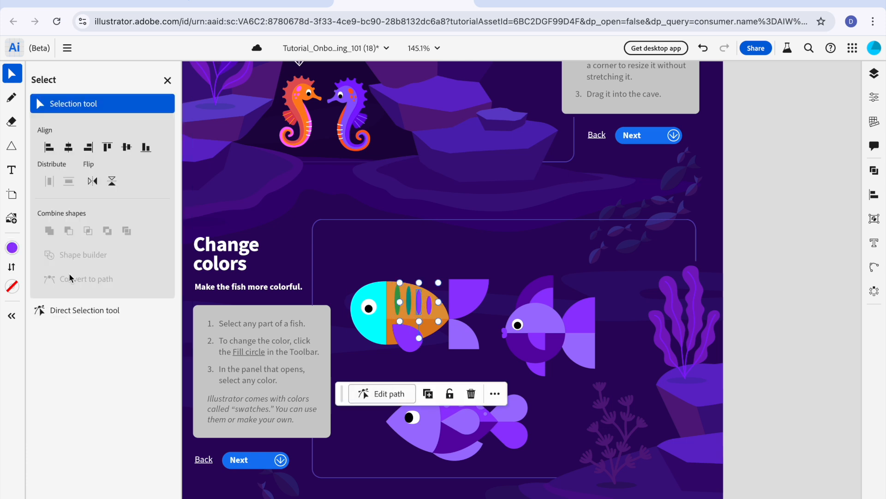
{"action": "left_click", "coordinate": [12, 247]}
{"action": "left_click", "coordinate": [143, 350]}
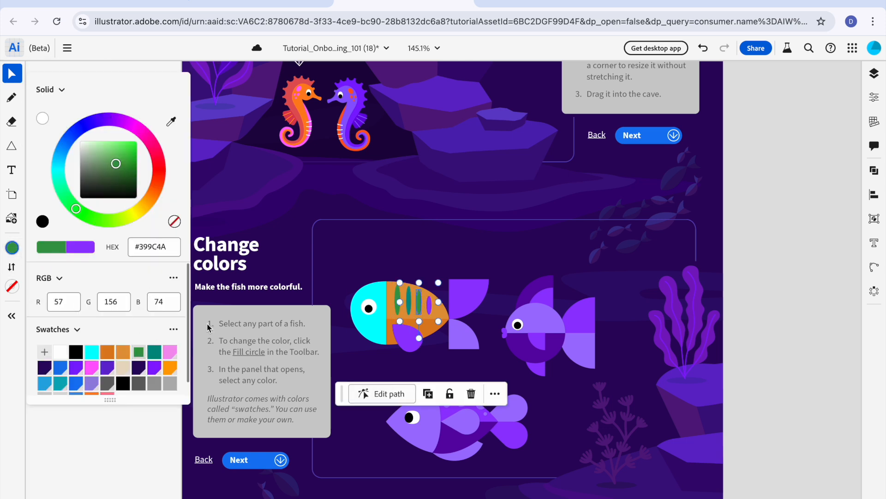
{"action": "left_click", "coordinate": [399, 278]}
{"action": "left_click", "coordinate": [431, 309]}
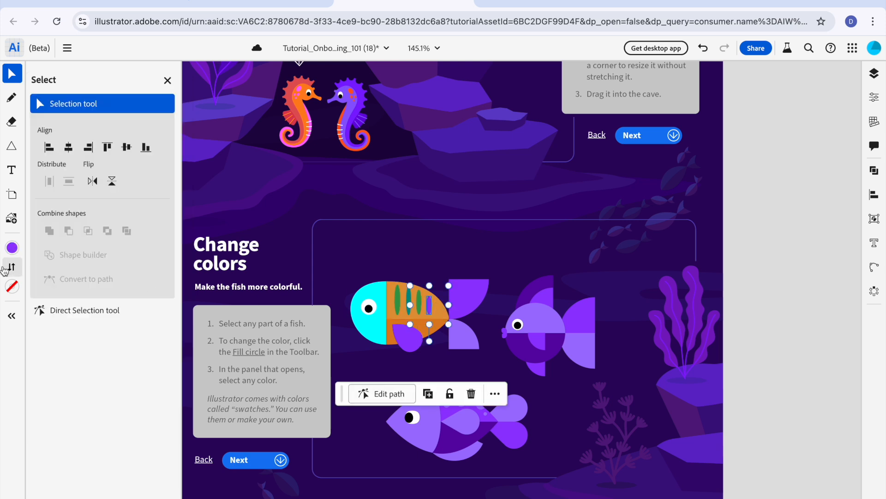
{"action": "left_click", "coordinate": [12, 248]}
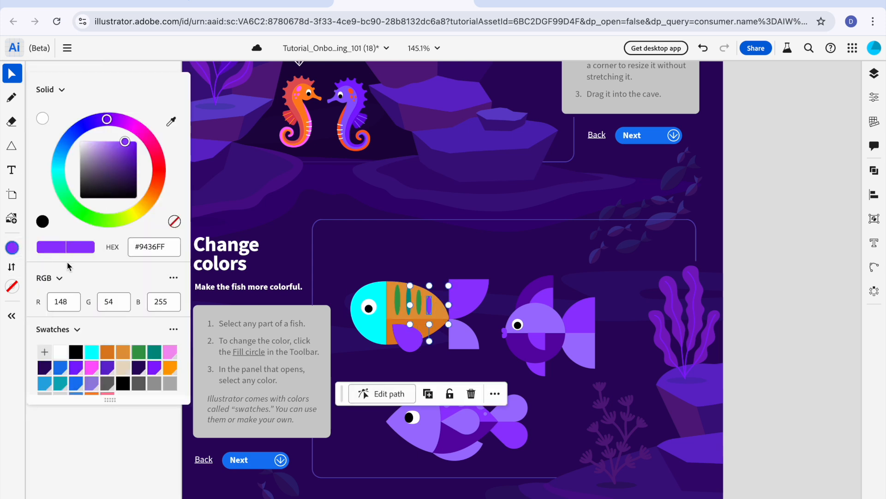
{"action": "left_click", "coordinate": [152, 354]}
{"action": "left_click", "coordinate": [340, 270]}
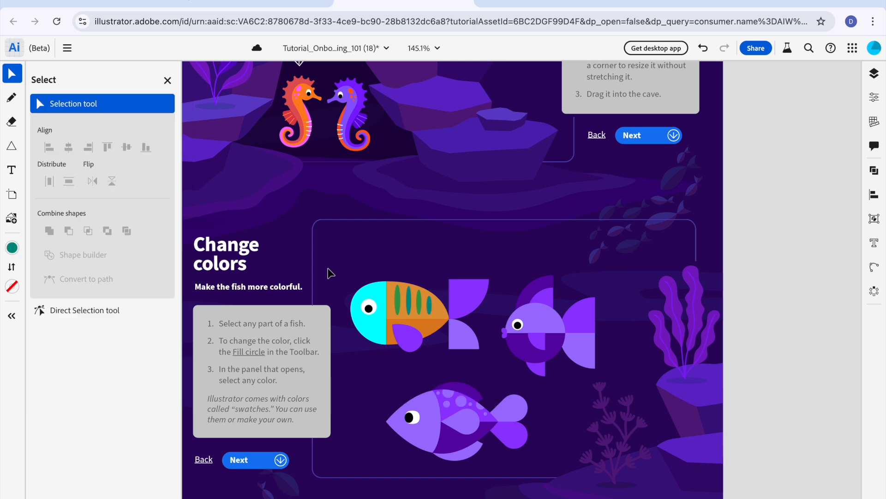
Step: Fill the side fin on the striped fish's lower body with the light pink swatch
{"action": "left_click", "coordinate": [401, 339]}
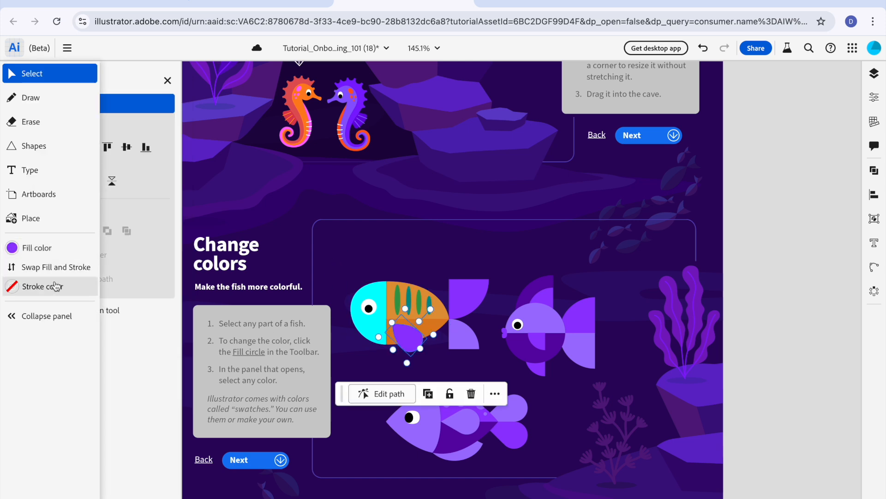
{"action": "left_click", "coordinate": [20, 248]}
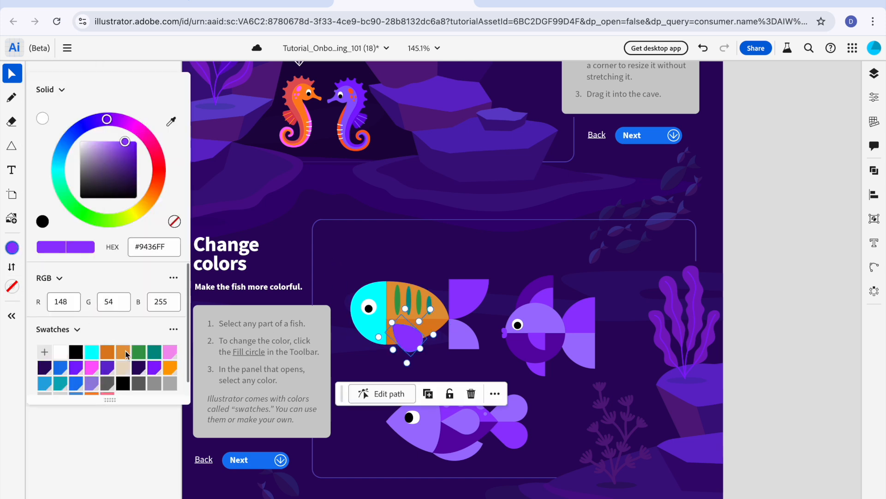
{"action": "left_click", "coordinate": [170, 353]}
Step: Try the dark purple swatch #2C0661 on the striped fish's upper tail fin, and settle on blue #147AEE
{"action": "left_click", "coordinate": [465, 287]}
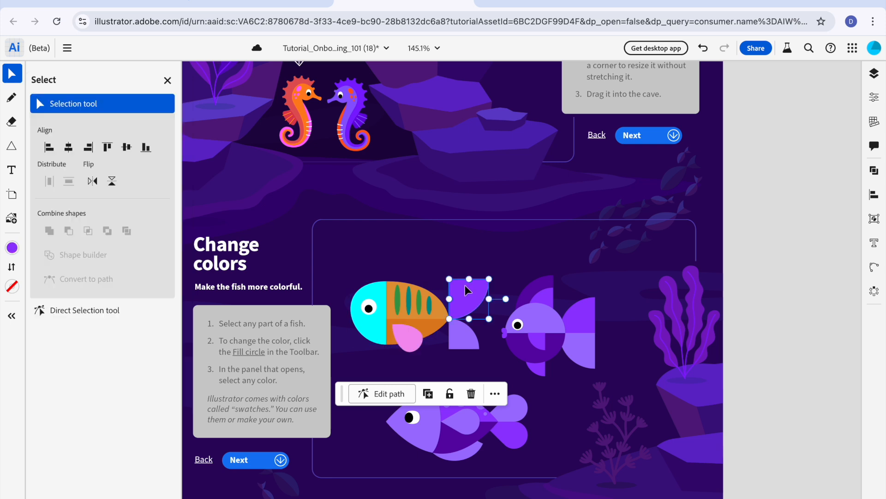
{"action": "left_click", "coordinate": [13, 248]}
{"action": "left_click", "coordinate": [45, 367]}
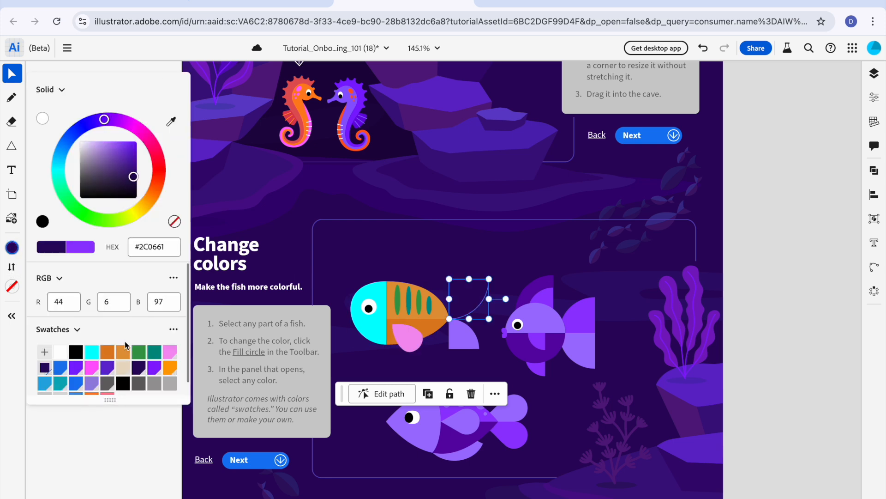
{"action": "left_click", "coordinate": [469, 334]}
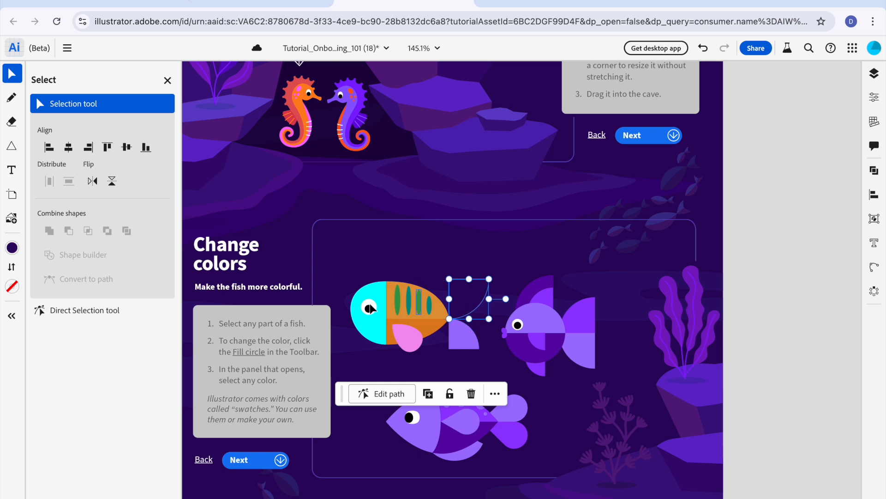
{"action": "left_click", "coordinate": [12, 248]}
{"action": "left_click", "coordinate": [59, 366]}
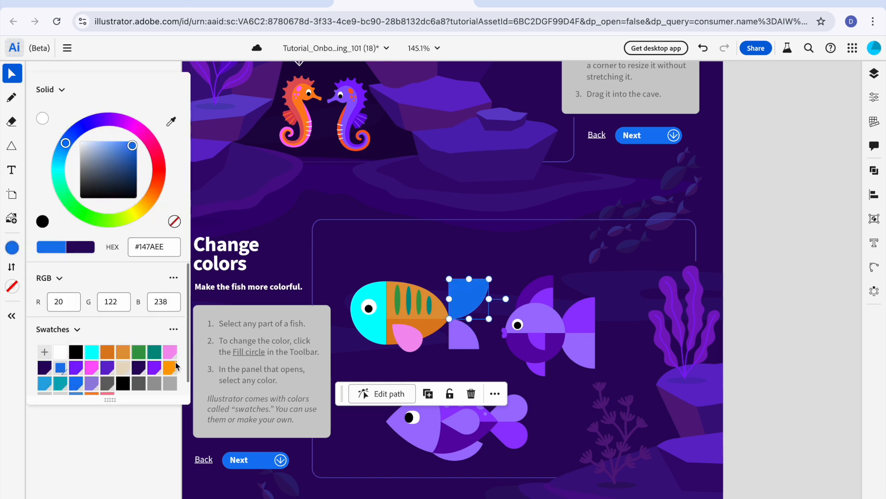
Step: Try purple #801DFF on the striped fish's lower tail fin, settle on the bright pink swatch, and deselect
{"action": "left_click", "coordinate": [462, 342]}
{"action": "left_click", "coordinate": [12, 248]}
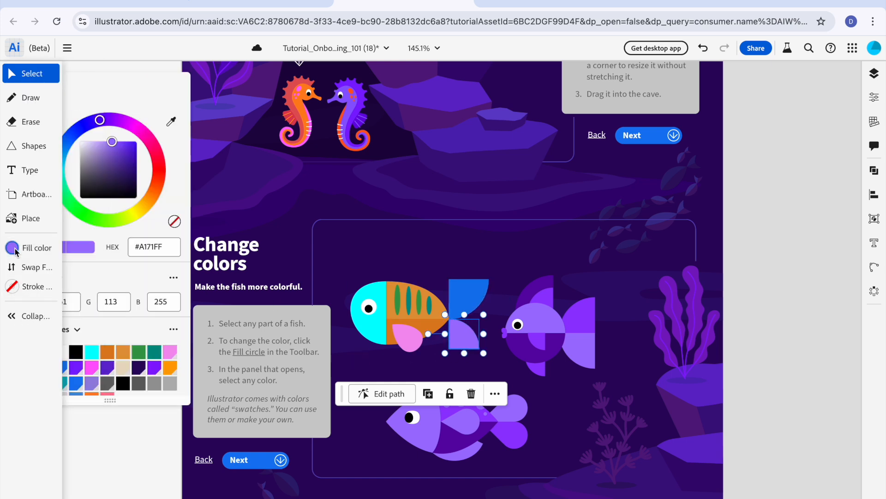
{"action": "left_click", "coordinate": [76, 367]}
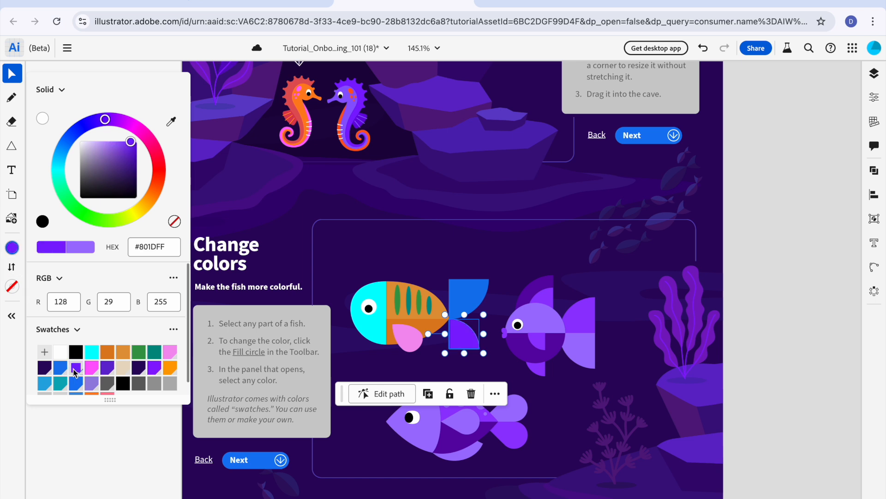
{"action": "left_click", "coordinate": [95, 372]}
{"action": "left_click", "coordinate": [415, 214]}
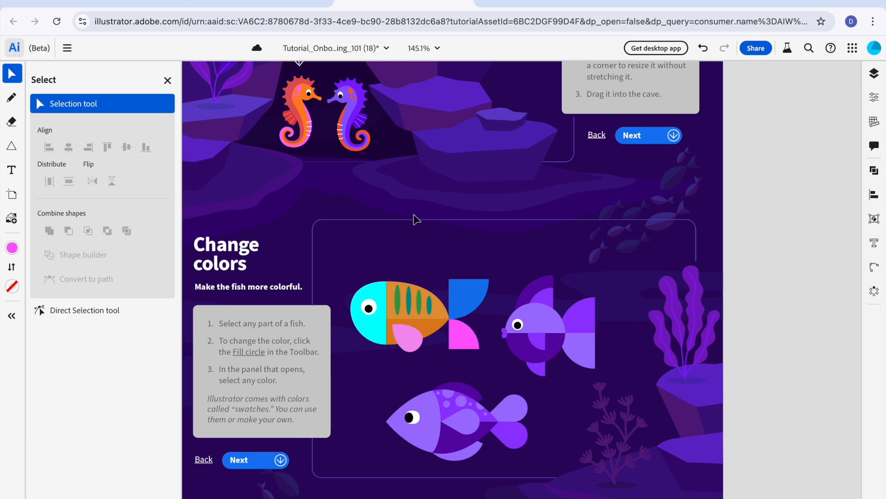
Step: Fill the outer part of the round fish's top fin with the beige swatch and deselect it
{"action": "left_click", "coordinate": [531, 297]}
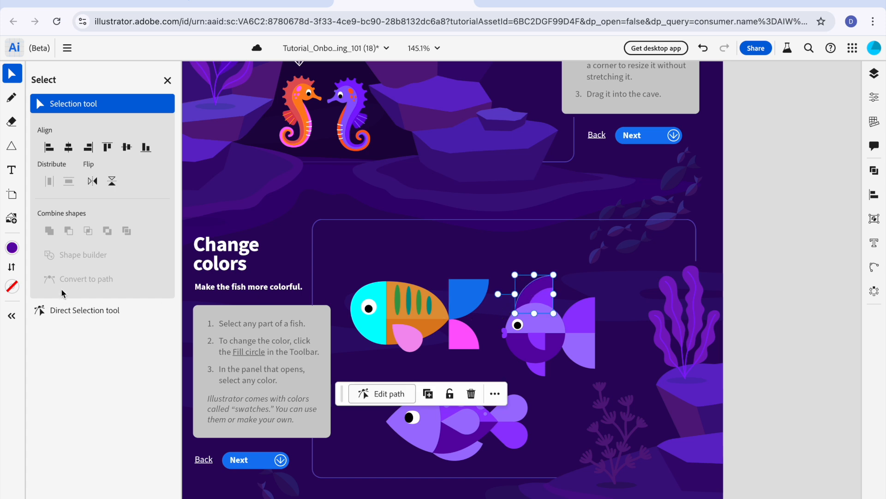
{"action": "left_click", "coordinate": [12, 248]}
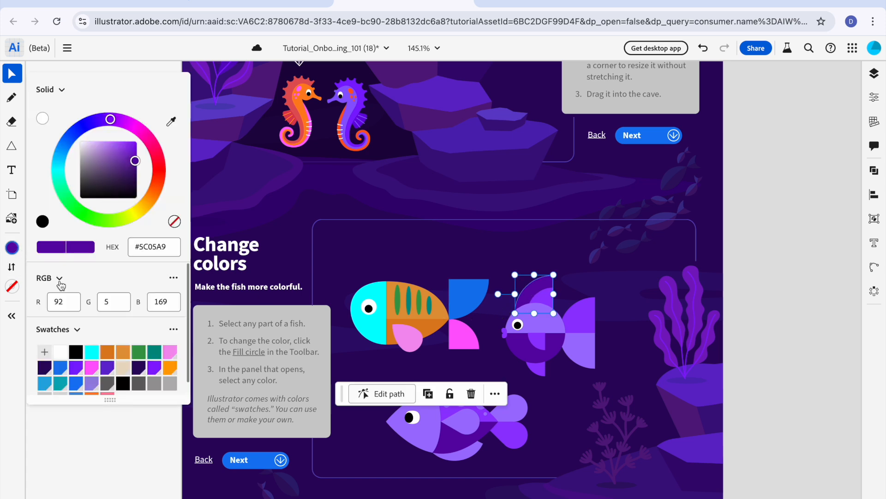
{"action": "left_click", "coordinate": [124, 367]}
{"action": "left_click", "coordinate": [612, 284]}
Step: Fill the inner part of the round fish's top fin with the teal swatch #009084
{"action": "left_click", "coordinate": [546, 298]}
{"action": "left_click", "coordinate": [12, 247]}
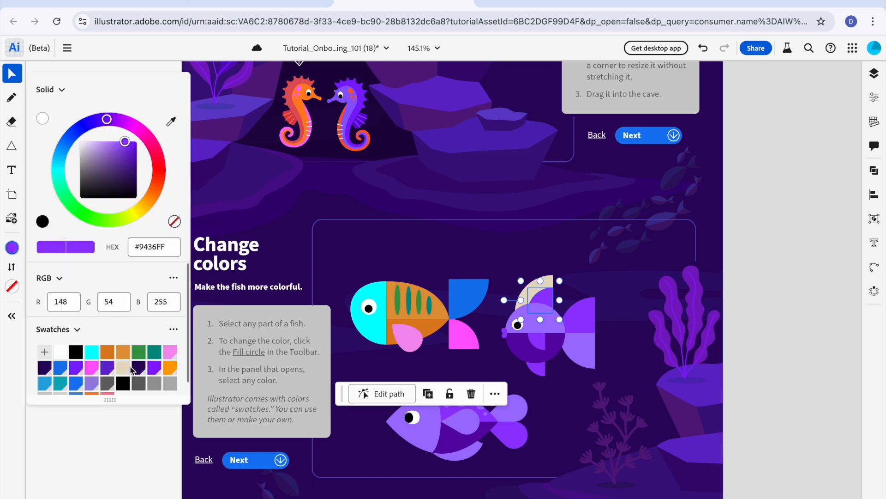
{"action": "left_click", "coordinate": [129, 368]}
{"action": "left_click", "coordinate": [161, 351]}
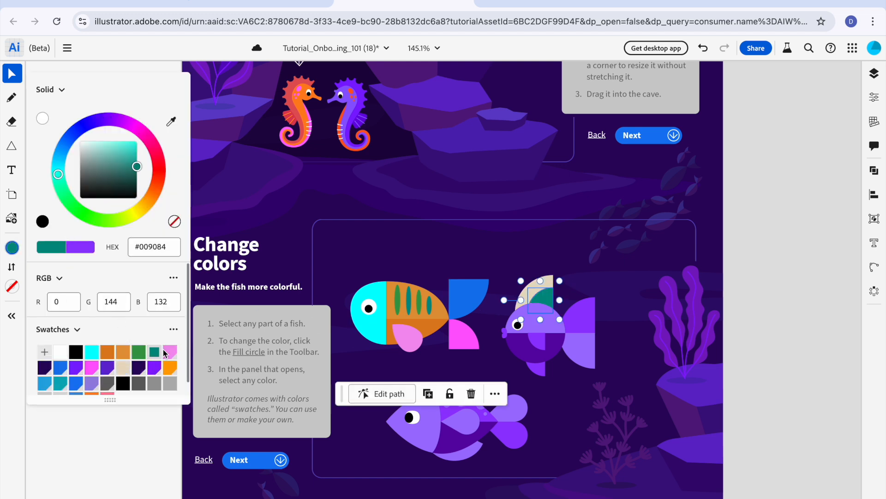
Step: Try #9982E0 on the upper half of the round fish's body, settling on the blue swatch beside it
{"action": "left_click", "coordinate": [530, 326]}
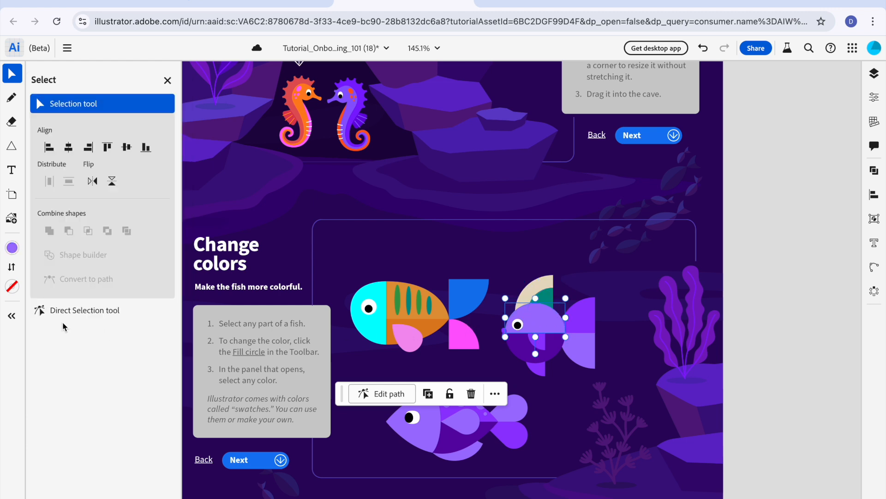
{"action": "left_click", "coordinate": [12, 247]}
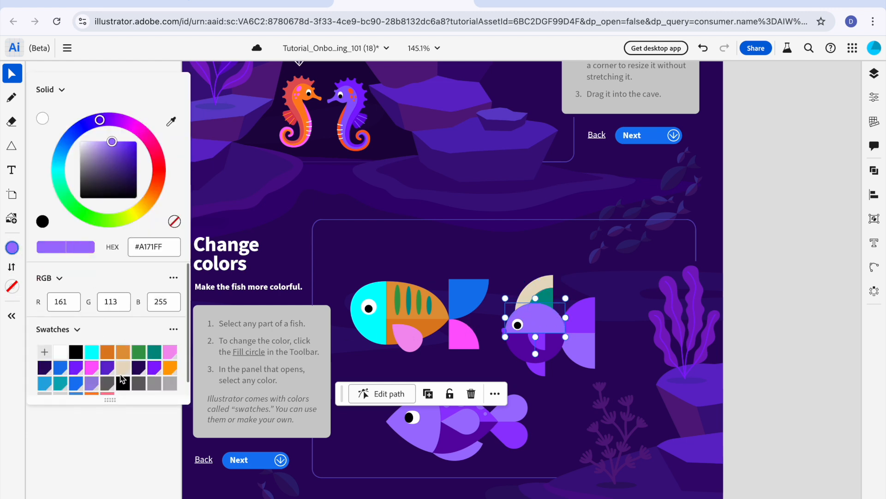
{"action": "left_click", "coordinate": [91, 383]}
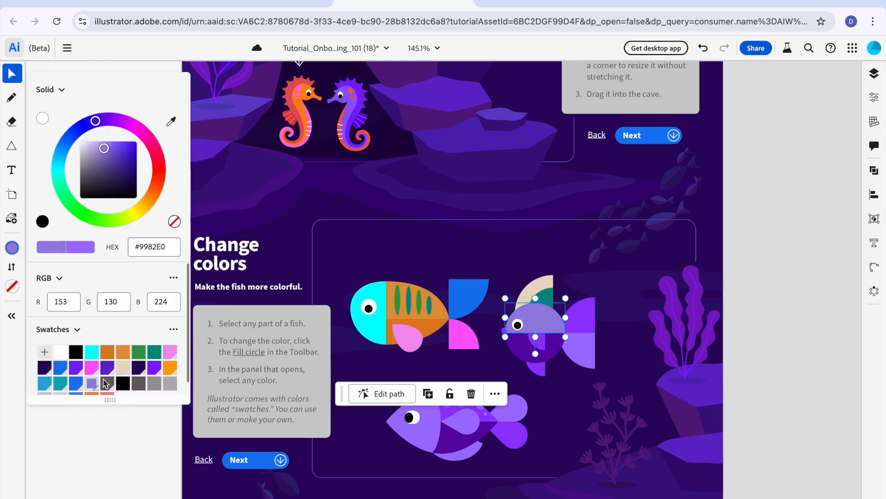
{"action": "left_click", "coordinate": [76, 384]}
Step: Fill the lower half of the round fish's body with the teal swatch #08ADBB and deselect it
{"action": "left_click", "coordinate": [517, 351]}
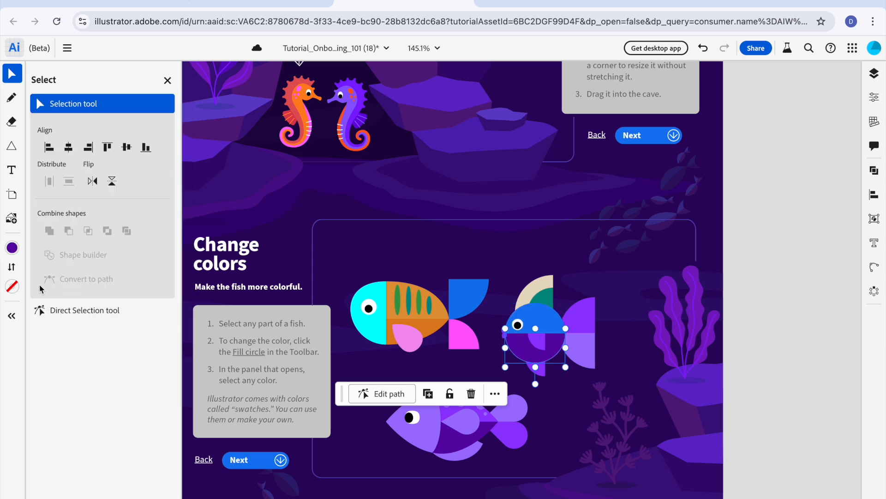
{"action": "left_click", "coordinate": [12, 247]}
{"action": "left_click", "coordinate": [60, 382]}
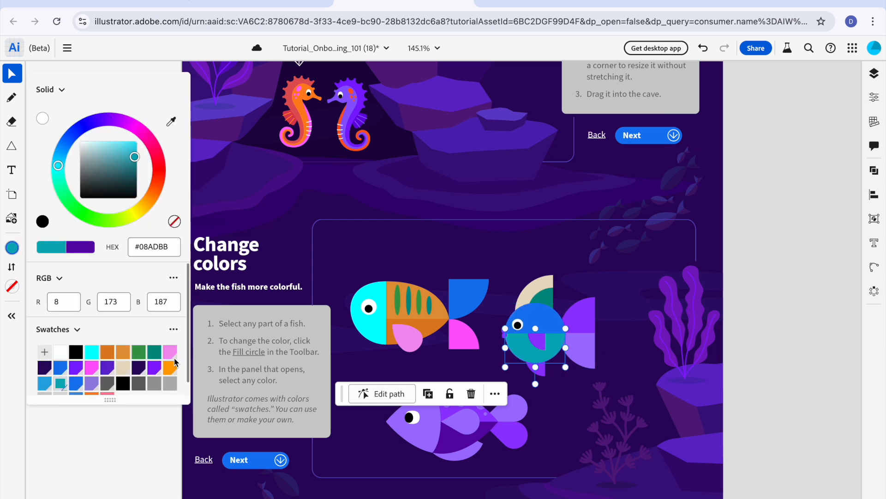
{"action": "left_click", "coordinate": [499, 333]}
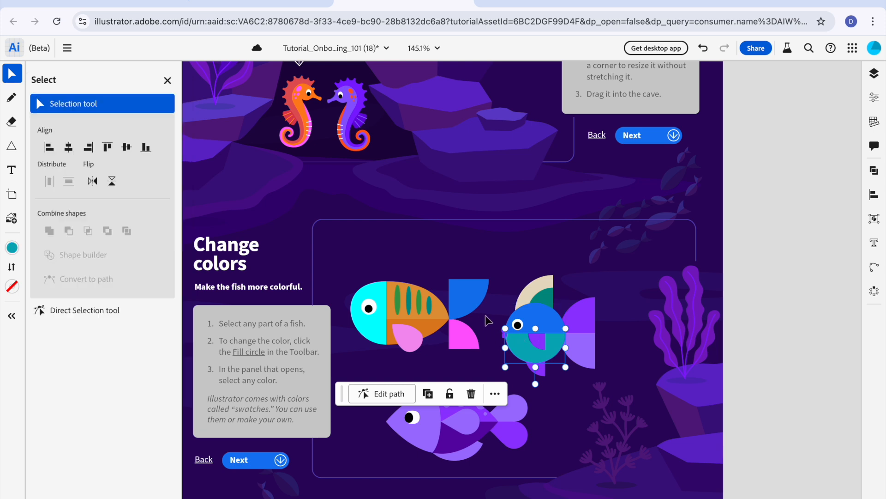
Step: Try #9982E0 and blue on the round fish's upper lip, settle on the bright orange swatch, and deselect
{"action": "left_click", "coordinate": [505, 333]}
{"action": "left_click", "coordinate": [12, 247]}
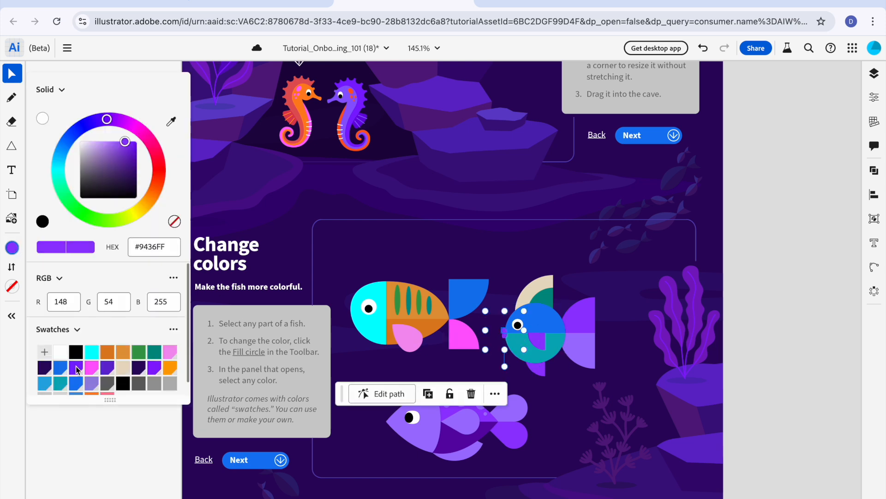
{"action": "left_click", "coordinate": [93, 383]}
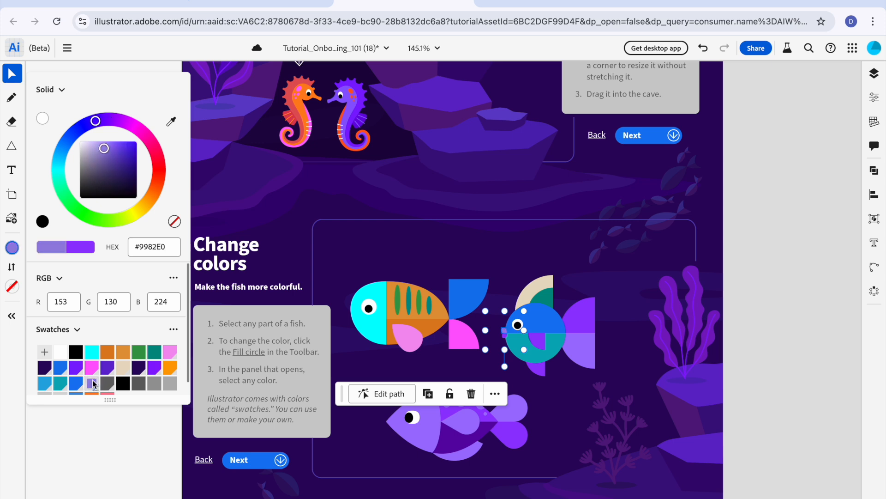
{"action": "left_click", "coordinate": [76, 384]}
{"action": "scroll", "coordinate": [81, 368], "scroll_direction": "down", "scroll_amount": 1}
{"action": "left_click", "coordinate": [90, 384]}
{"action": "left_click", "coordinate": [465, 262]}
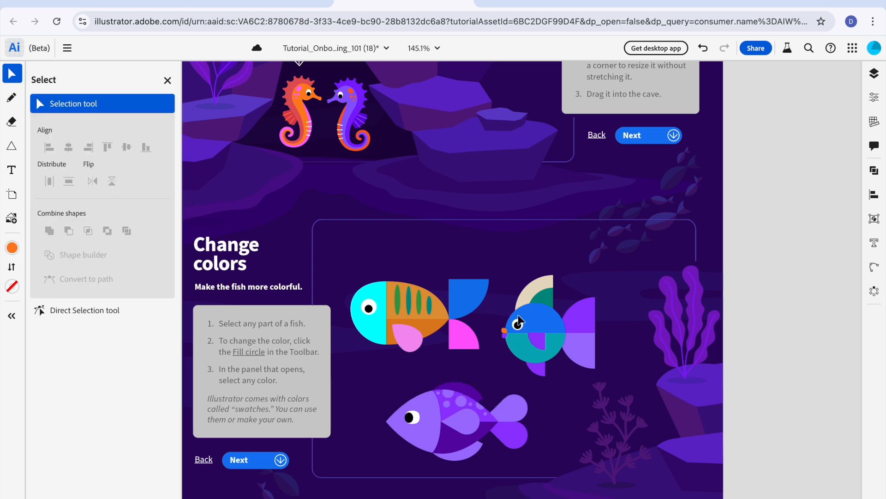
Step: Fill the round fish's lower lip with the blue swatch #147AEE and deselect it
{"action": "left_click", "coordinate": [506, 336]}
{"action": "left_click", "coordinate": [13, 248]}
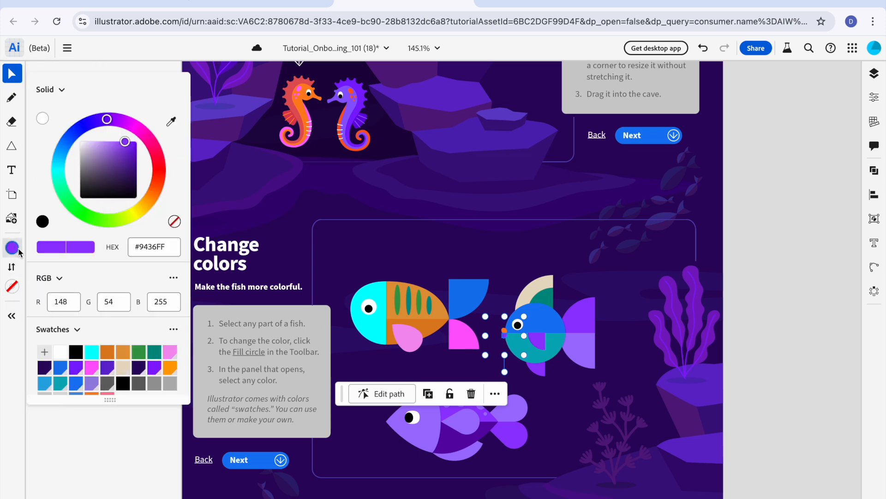
{"action": "left_click", "coordinate": [62, 374]}
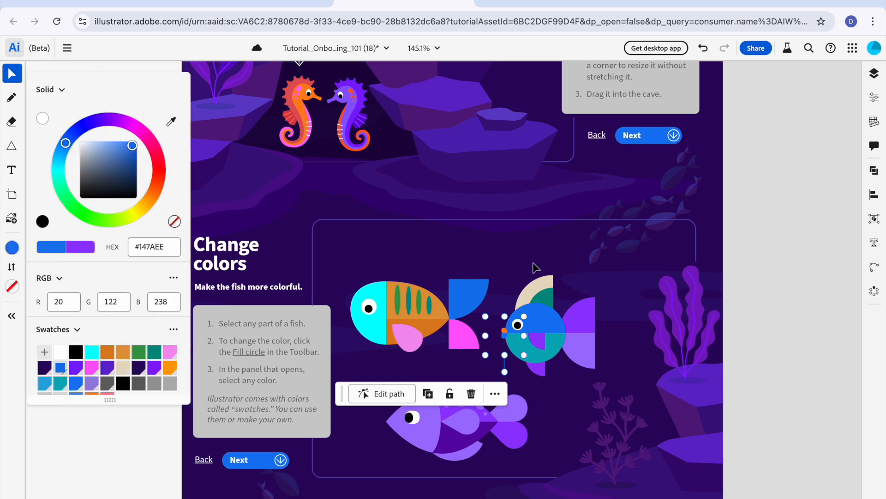
{"action": "left_click", "coordinate": [560, 278]}
Step: Try blue #147AEE on the upper half of the round fish's tail, settling on the cyan swatch
{"action": "left_click", "coordinate": [573, 310]}
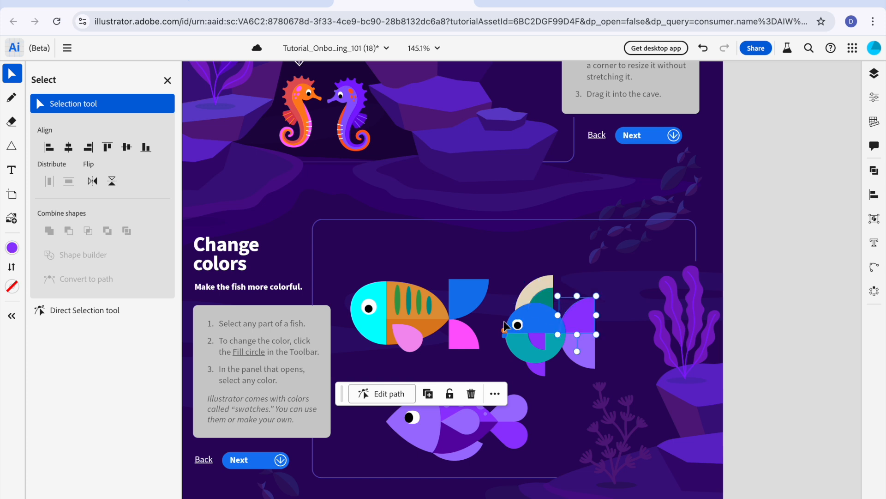
{"action": "left_click", "coordinate": [13, 248]}
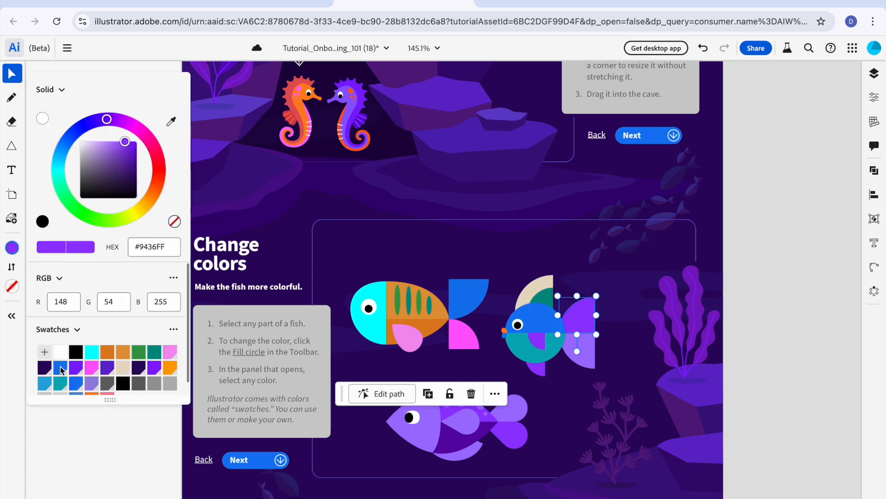
{"action": "left_click", "coordinate": [61, 368]}
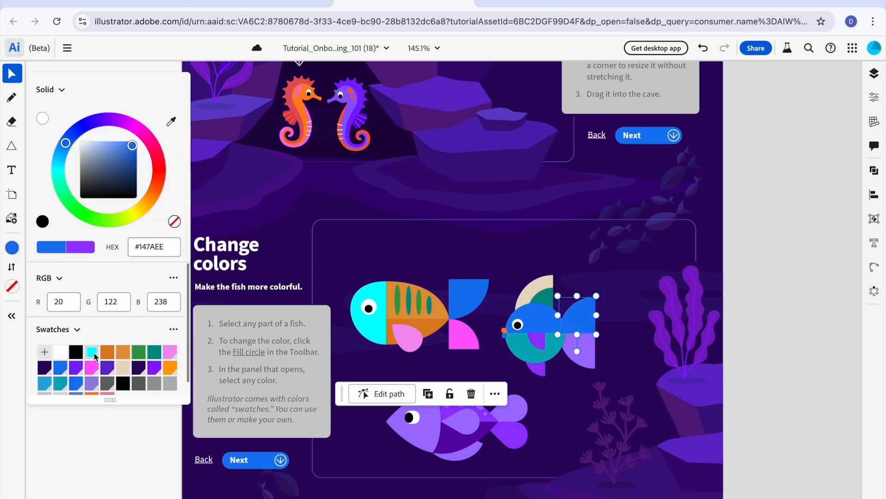
{"action": "left_click", "coordinate": [92, 352]}
Step: Fill the small side fin on the round fish's lower body with the teal swatch #009084
{"action": "left_click", "coordinate": [532, 344]}
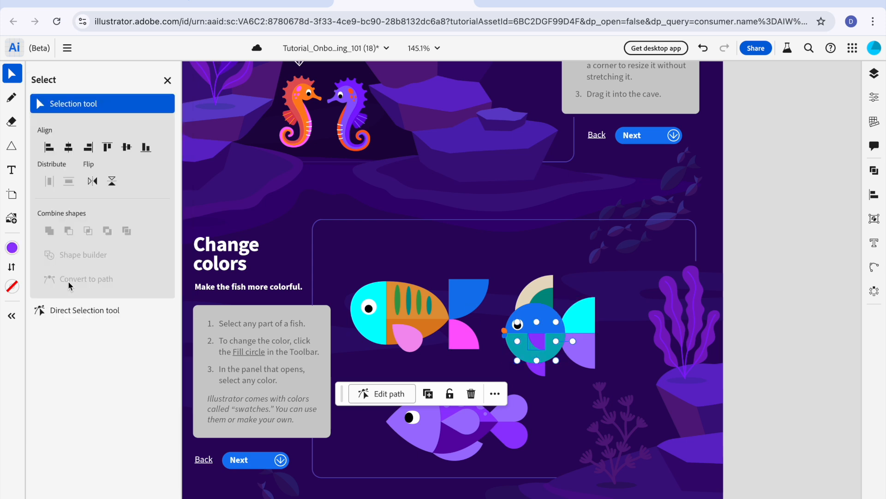
{"action": "left_click", "coordinate": [12, 247]}
{"action": "left_click", "coordinate": [152, 355]}
Step: Try purple #801DFF on the round fish's bottom fin, settling on the blue swatch #147AEE
{"action": "left_click", "coordinate": [537, 372]}
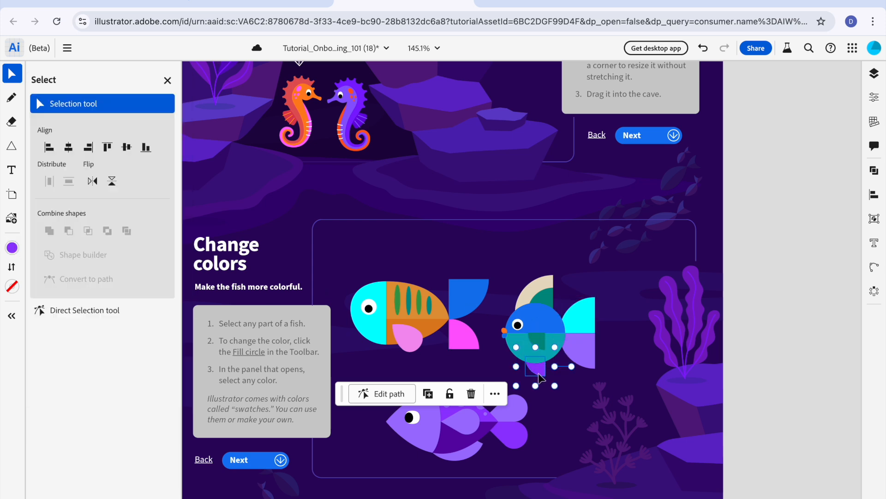
{"action": "left_click", "coordinate": [12, 247]}
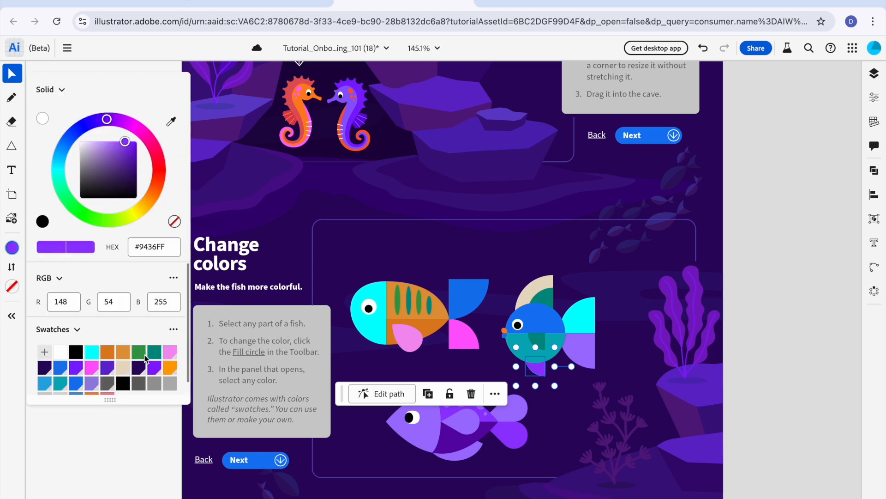
{"action": "left_click", "coordinate": [75, 370]}
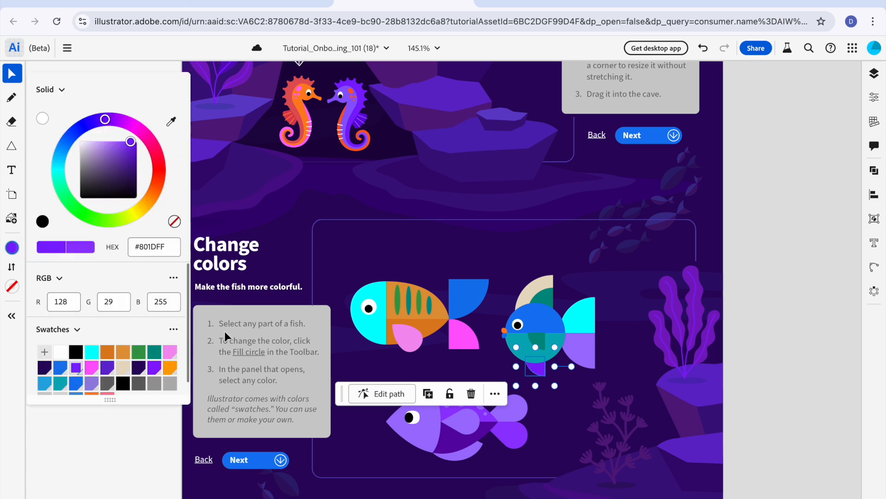
{"action": "left_click", "coordinate": [60, 367]}
Step: Fill the lower half of the round fish's tail with the orange swatch and deselect it
{"action": "left_click", "coordinate": [579, 352]}
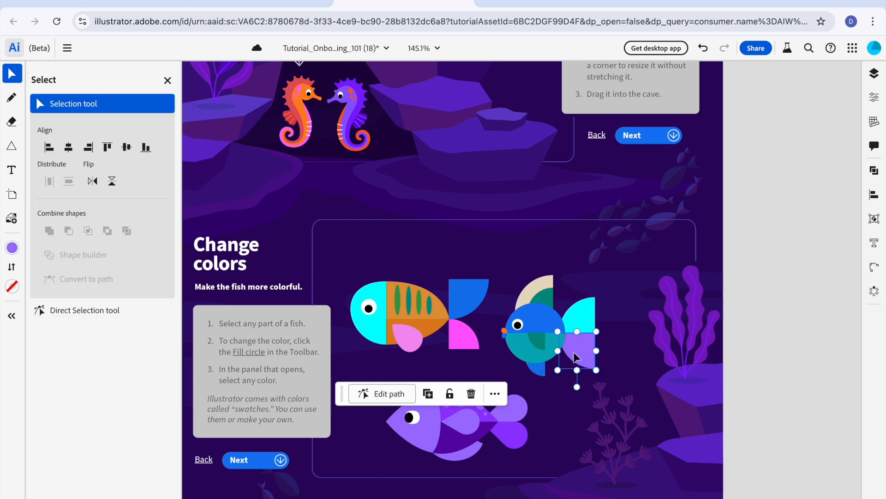
{"action": "left_click", "coordinate": [12, 247]}
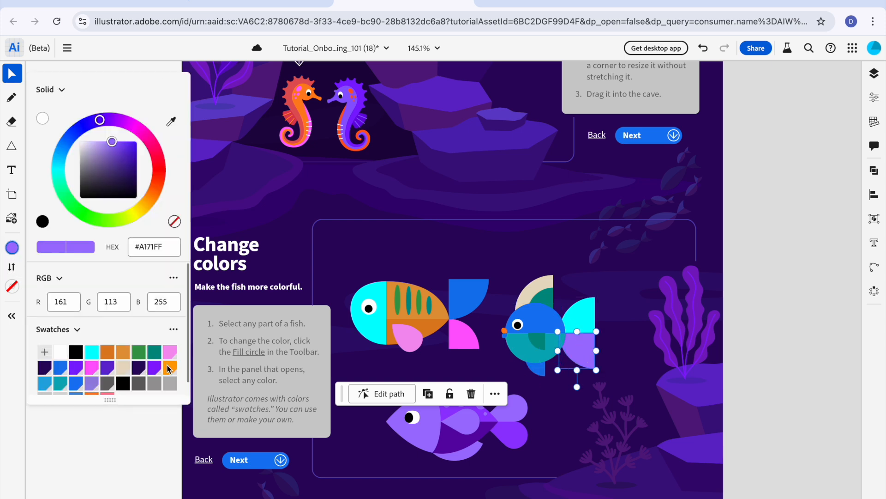
{"action": "left_click", "coordinate": [167, 368]}
{"action": "left_click", "coordinate": [577, 270]}
{"action": "left_click", "coordinate": [575, 270]}
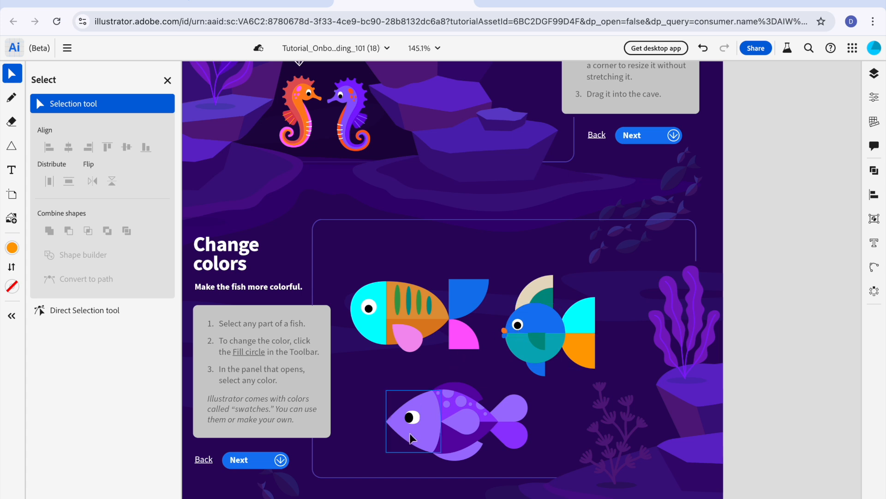
Step: Fill the spotted fish's head with the dark pink custom color #B02166
{"action": "left_click", "coordinate": [434, 414]}
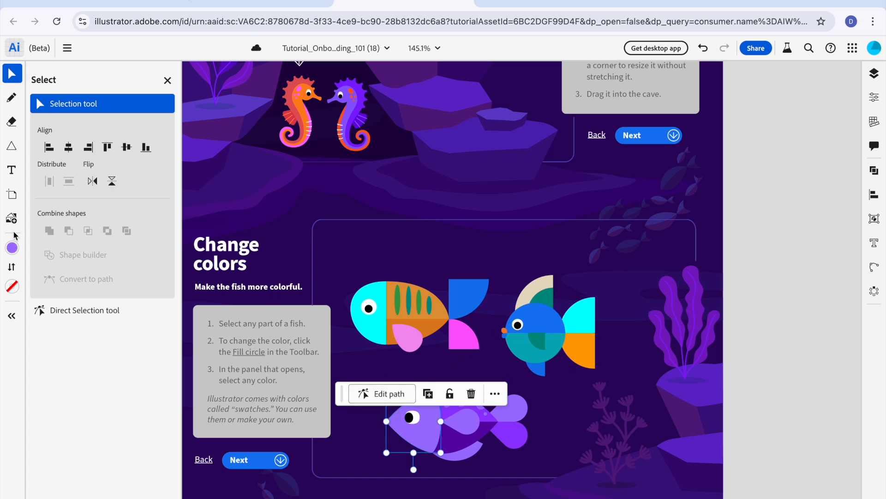
{"action": "left_click", "coordinate": [11, 248]}
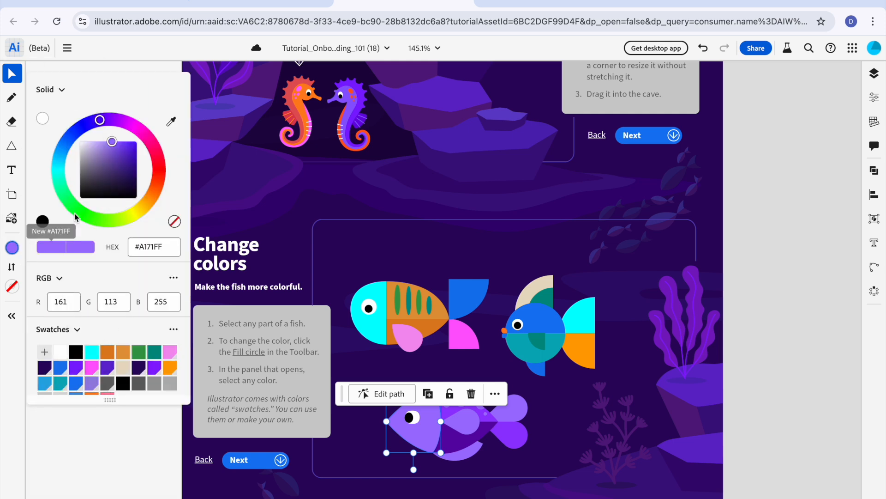
{"action": "left_click", "coordinate": [152, 146]}
{"action": "left_click", "coordinate": [126, 159]}
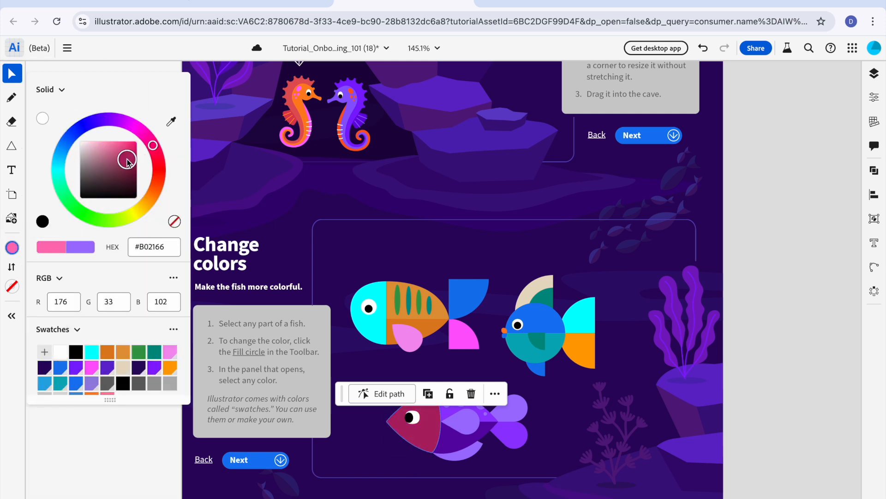
{"action": "left_click", "coordinate": [285, 146]}
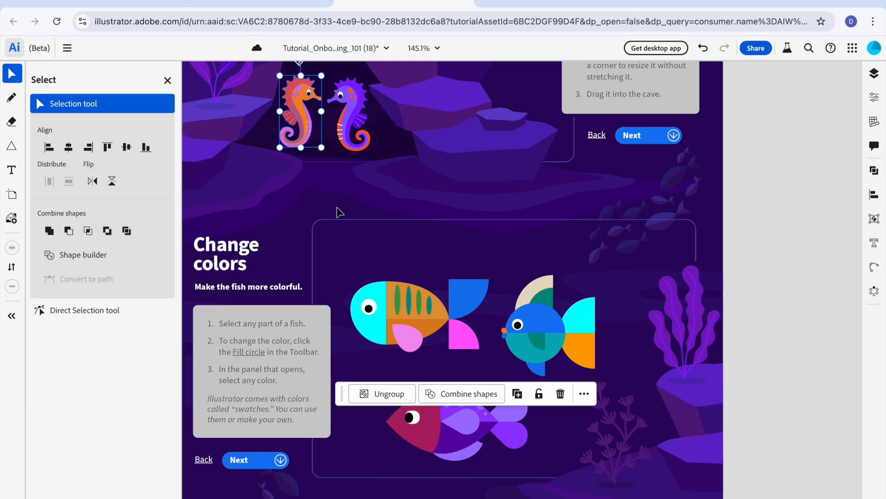
Step: Move the floating toolbar off the spotted fish and fill its lower body with the red custom color #F02457
{"action": "left_click", "coordinate": [456, 442]}
{"action": "left_click", "coordinate": [12, 248]}
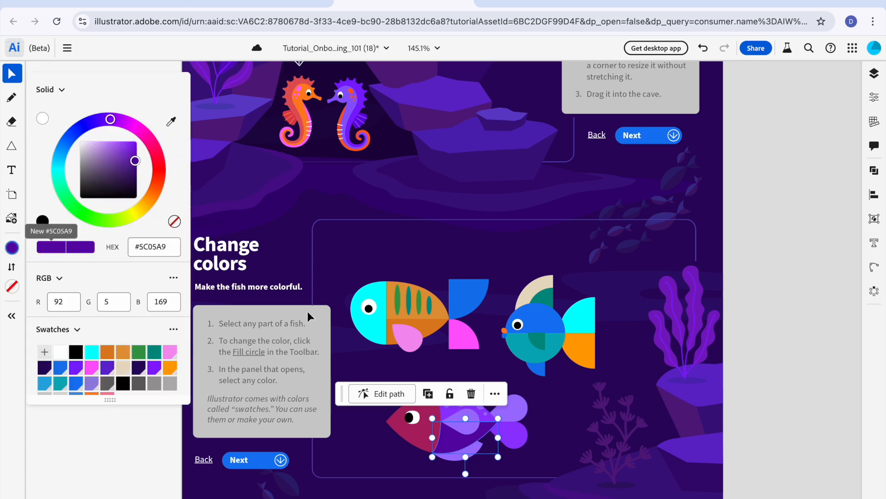
{"action": "left_click_drag", "start_coordinate": [342, 393], "coordinate": [538, 498]}
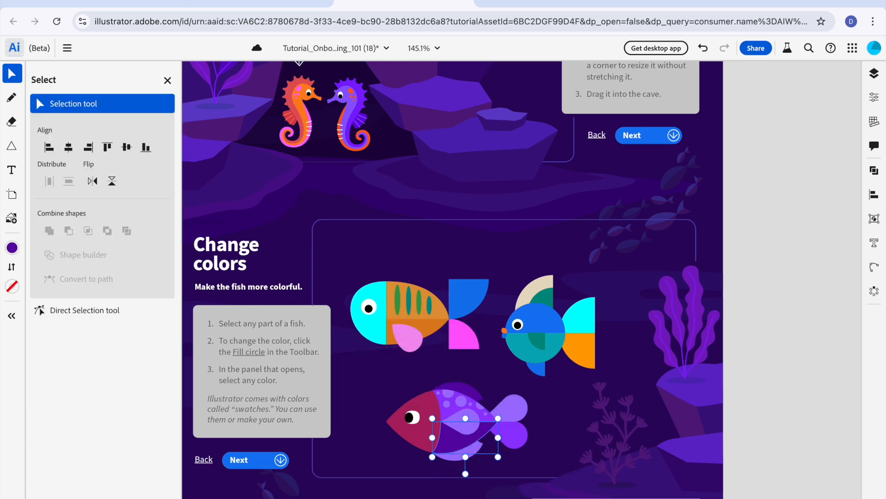
{"action": "left_click", "coordinate": [12, 247]}
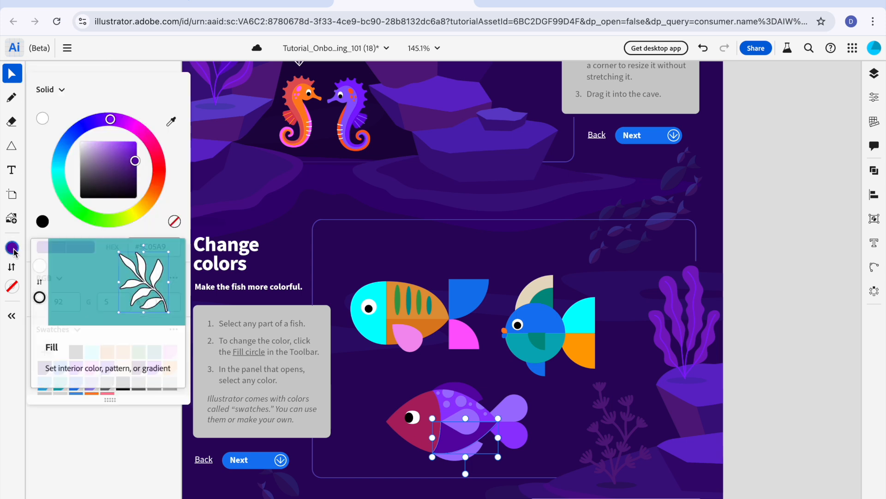
{"action": "left_click", "coordinate": [161, 160]}
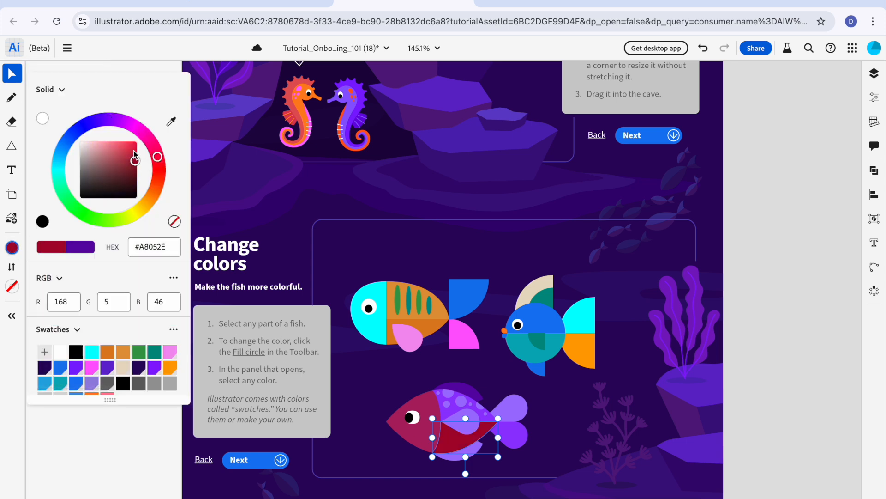
{"action": "left_click", "coordinate": [129, 145]}
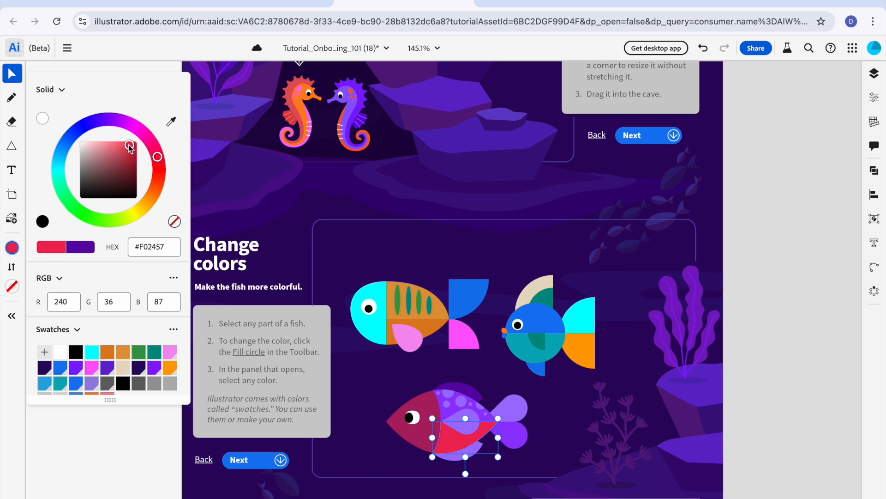
Step: Fill the upper half of the spotted fish's body with the blue custom color #366FFF and deselect it
{"action": "left_click", "coordinate": [442, 411]}
{"action": "left_click", "coordinate": [14, 249]}
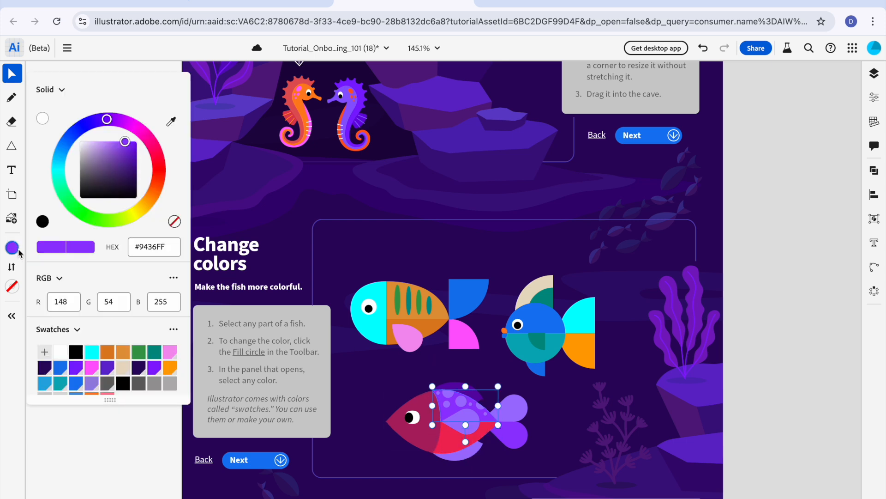
{"action": "left_click", "coordinate": [72, 135]}
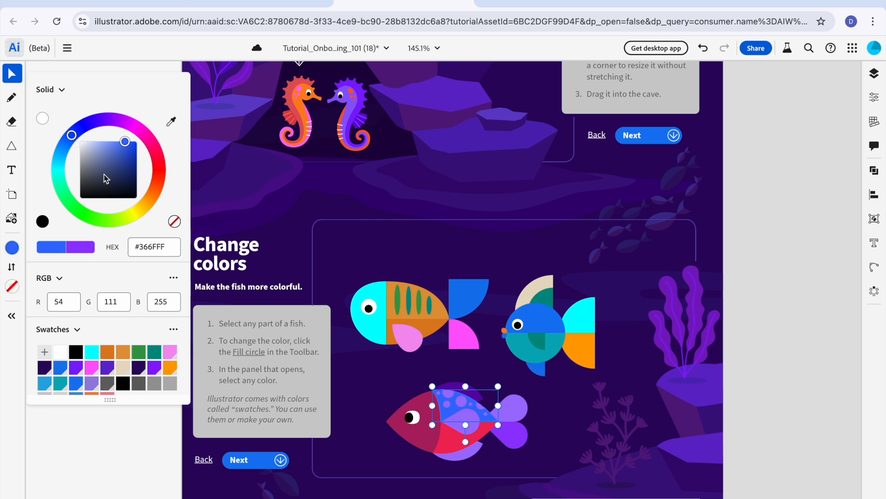
{"action": "left_click", "coordinate": [558, 430]}
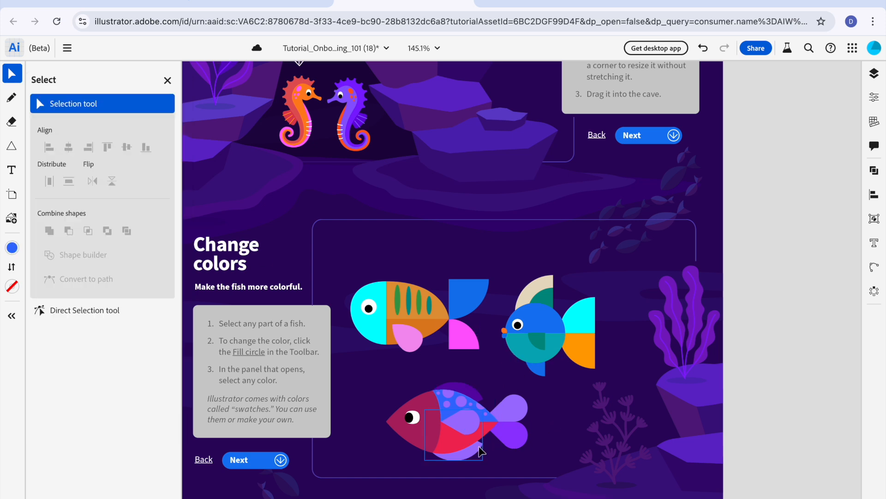
Step: Fill the spotted fish's bottom fin with a coral red custom color by changing only its hue
{"action": "left_click", "coordinate": [480, 444]}
{"action": "left_click", "coordinate": [12, 247]}
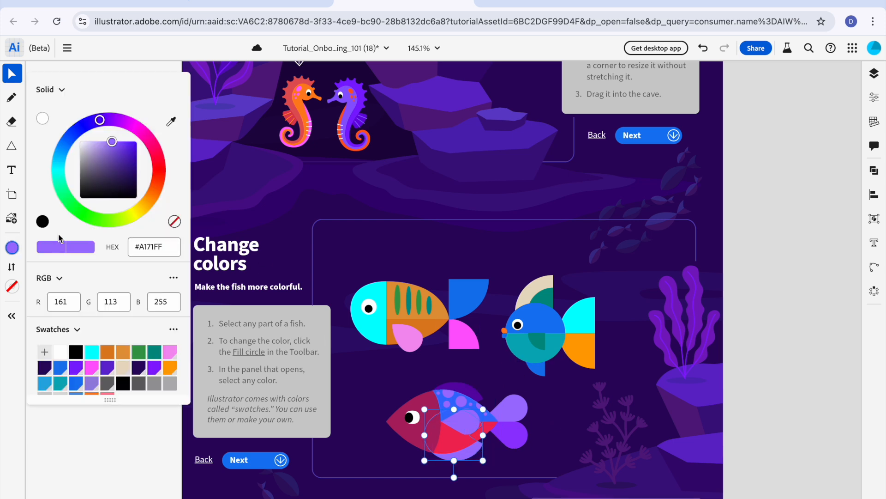
{"action": "left_click", "coordinate": [158, 165]}
Step: Fill the spotted fish's top fin with the teal custom color #0593A8 and deselect it
{"action": "left_click", "coordinate": [459, 386]}
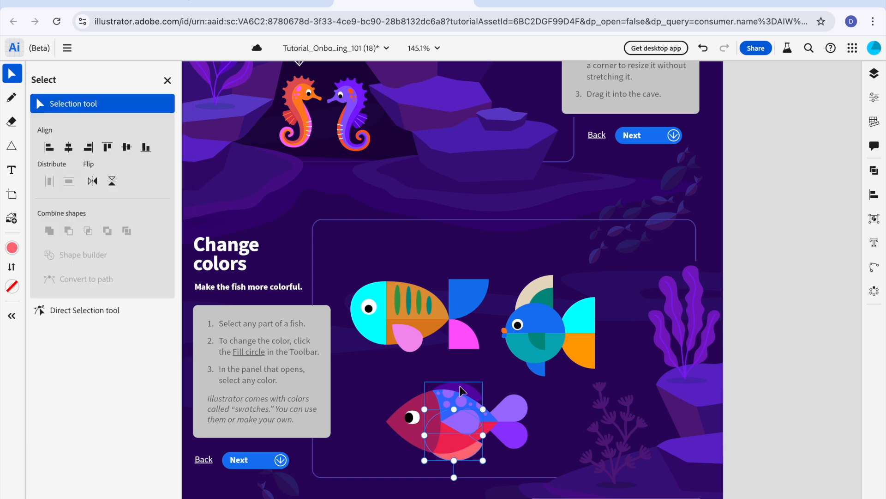
{"action": "left_click", "coordinate": [12, 247]}
{"action": "left_click", "coordinate": [153, 145]}
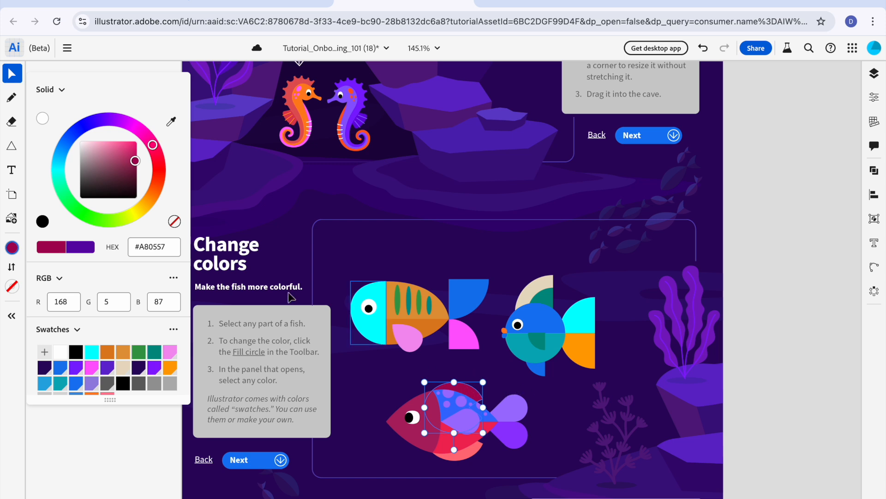
{"action": "left_click_drag", "start_coordinate": [64, 149], "coordinate": [60, 165]}
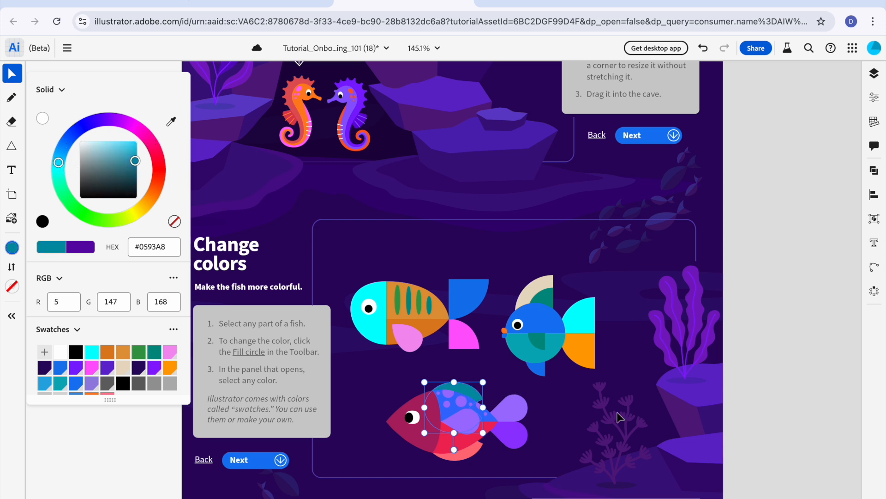
{"action": "left_click", "coordinate": [549, 405]}
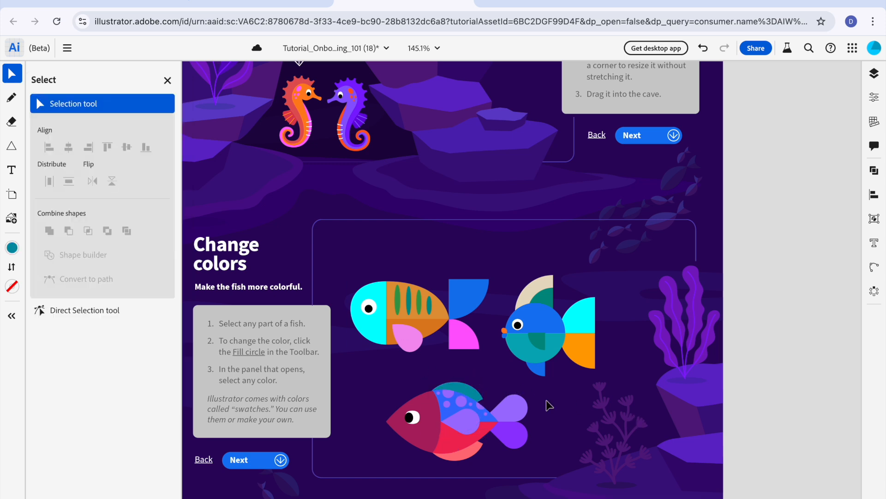
Step: Fill the spot at the front of the spotted fish's back with #FF8F70 and the large central spot with #FF7075
{"action": "left_click", "coordinate": [439, 404]}
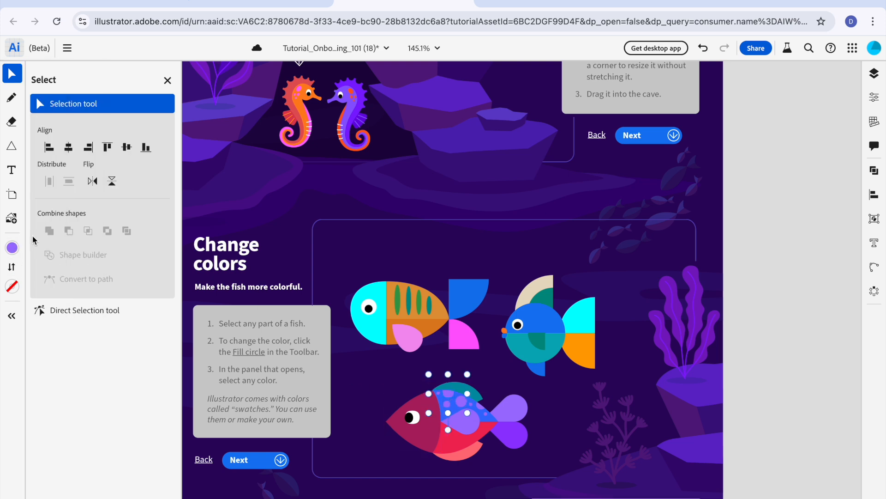
{"action": "left_click", "coordinate": [12, 248]}
{"action": "left_click", "coordinate": [158, 181]}
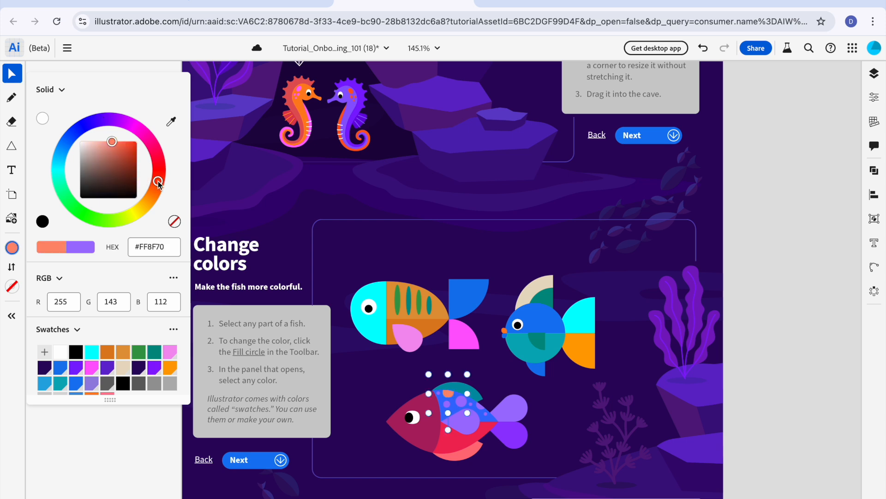
{"action": "left_click", "coordinate": [459, 396]}
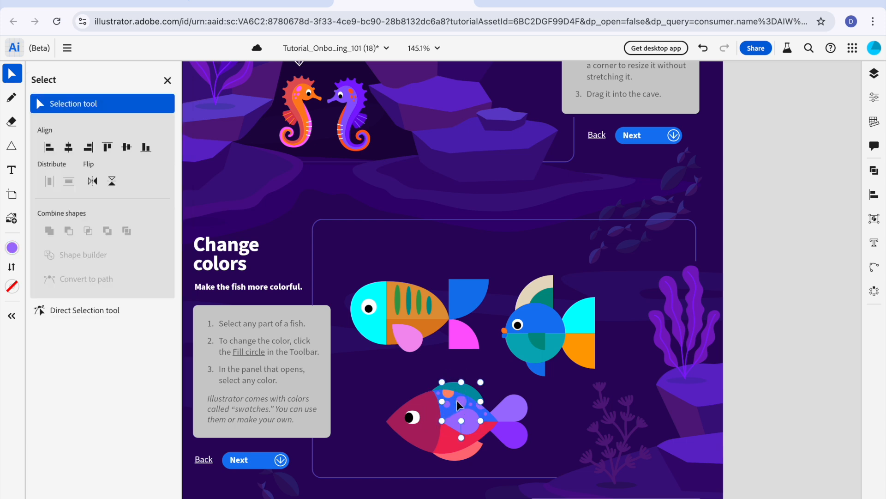
{"action": "left_click", "coordinate": [14, 251]}
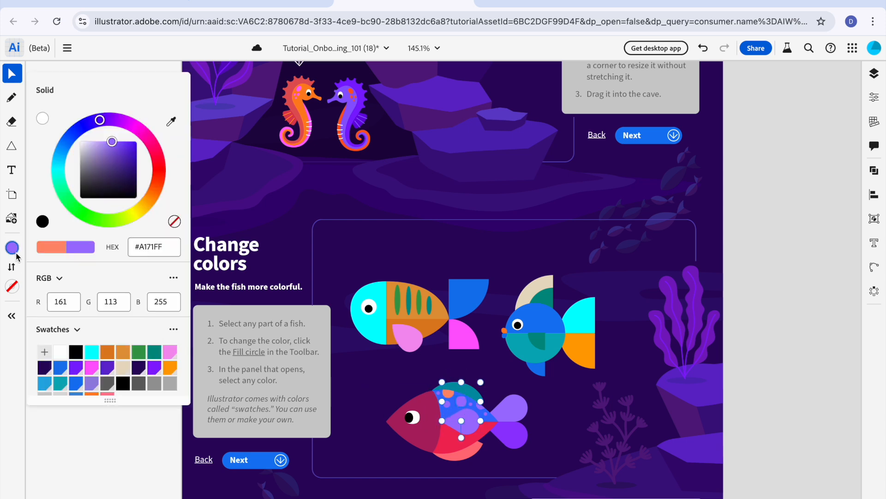
{"action": "left_click", "coordinate": [158, 176]}
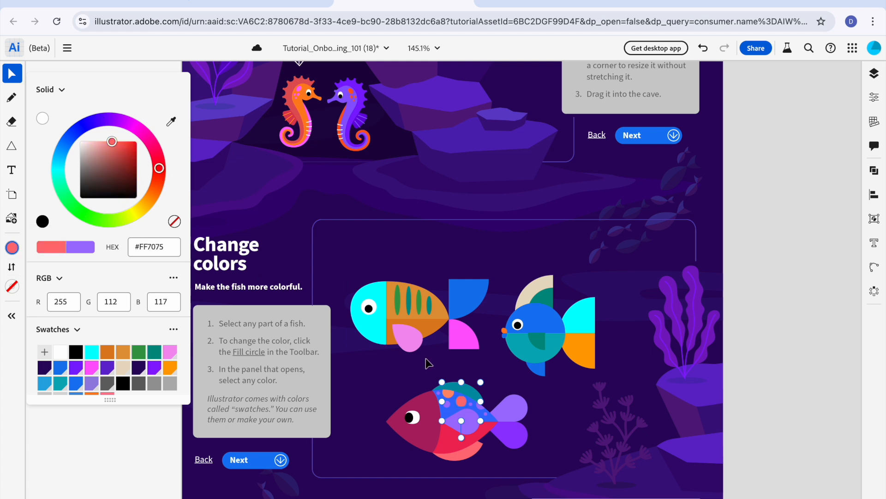
Step: Fill the spot at the rear edge of the fish's back with #70FFC8 and the spot below the orange one with #70FFE2
{"action": "left_click", "coordinate": [481, 398]}
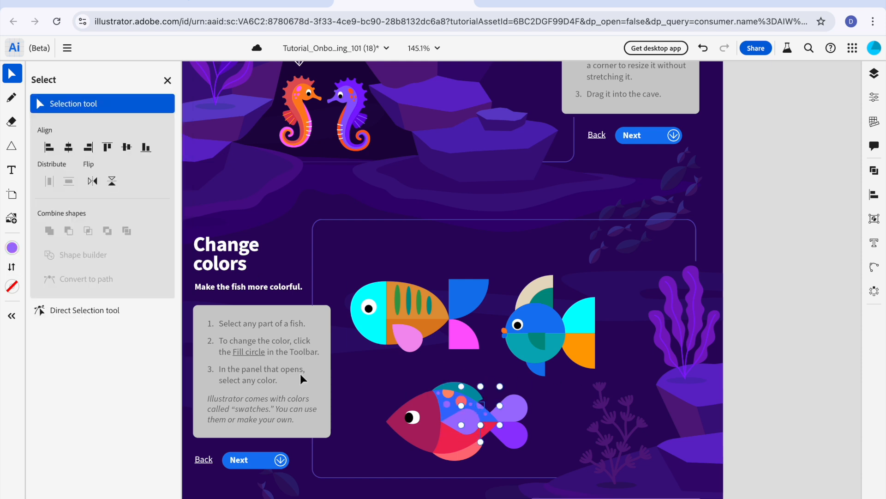
{"action": "left_click", "coordinate": [12, 248]}
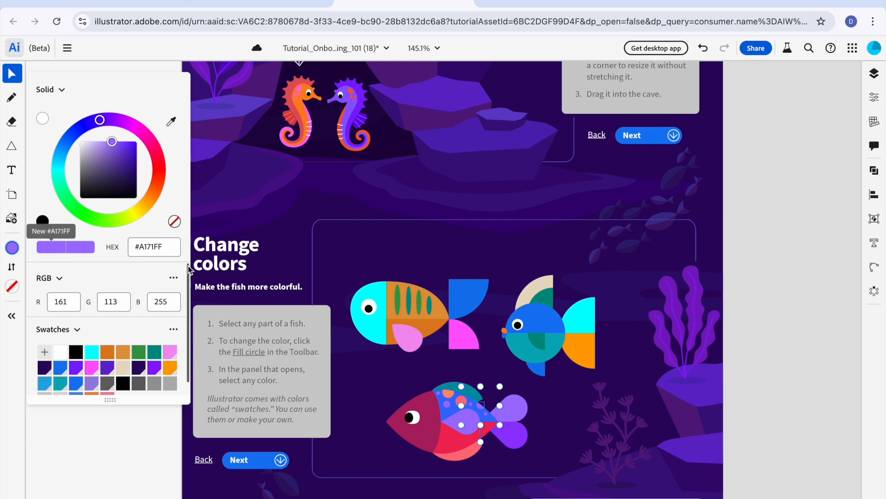
{"action": "left_click", "coordinate": [62, 189]}
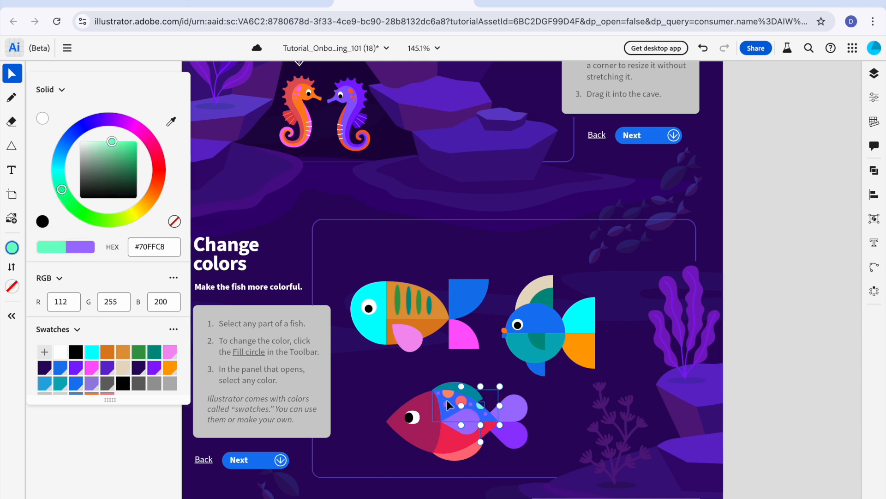
{"action": "left_click", "coordinate": [446, 403]}
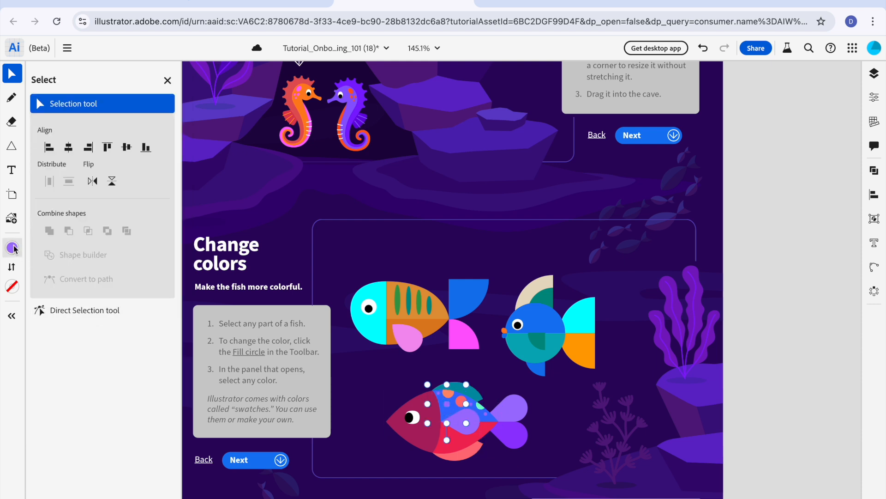
{"action": "left_click", "coordinate": [13, 247]}
{"action": "left_click", "coordinate": [58, 180]}
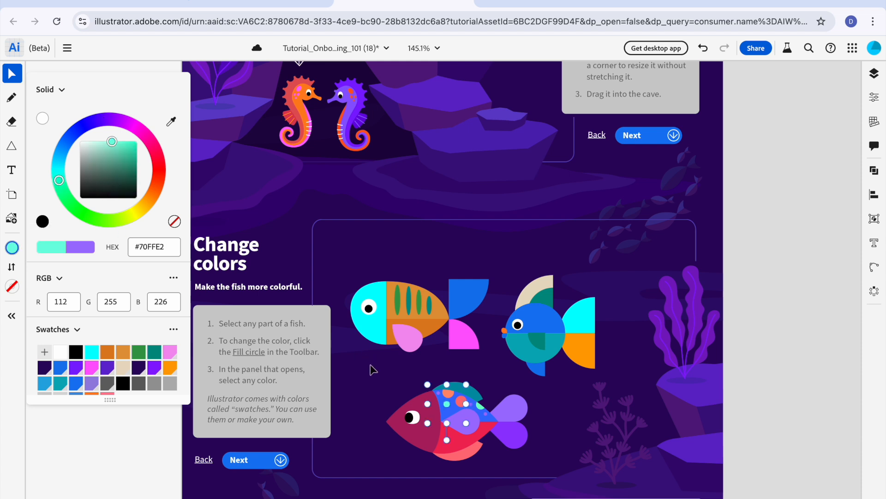
{"action": "left_click", "coordinate": [447, 407]}
Step: Fill the small spot beside the fish's head with #FF8370 and the small spot behind the large central one with #FFC670
{"action": "left_click", "coordinate": [436, 394]}
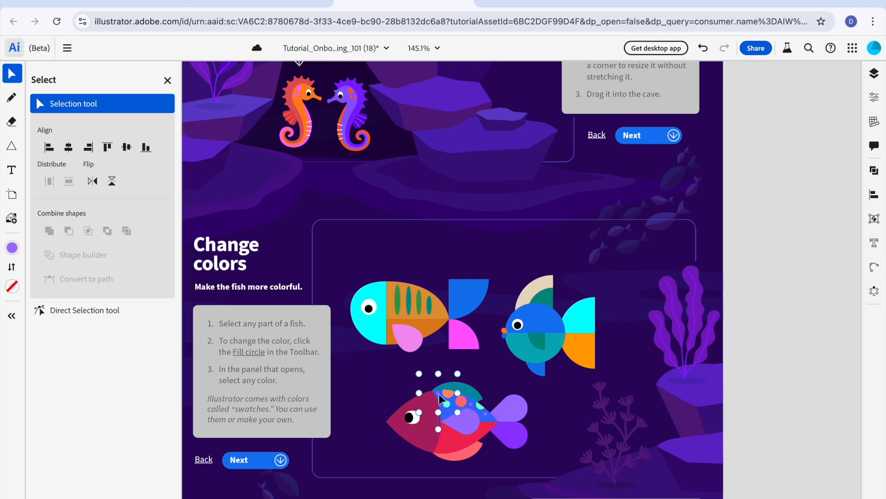
{"action": "left_click", "coordinate": [16, 248]}
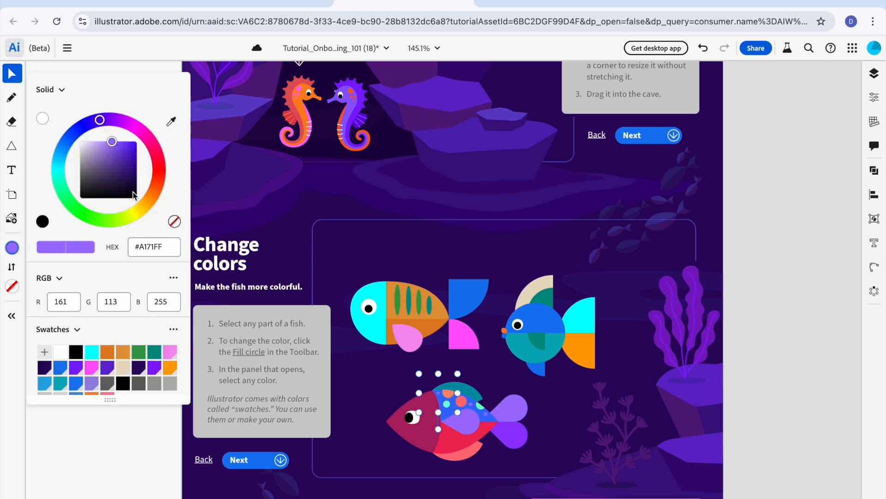
{"action": "left_click", "coordinate": [159, 177]}
{"action": "left_click", "coordinate": [472, 404]}
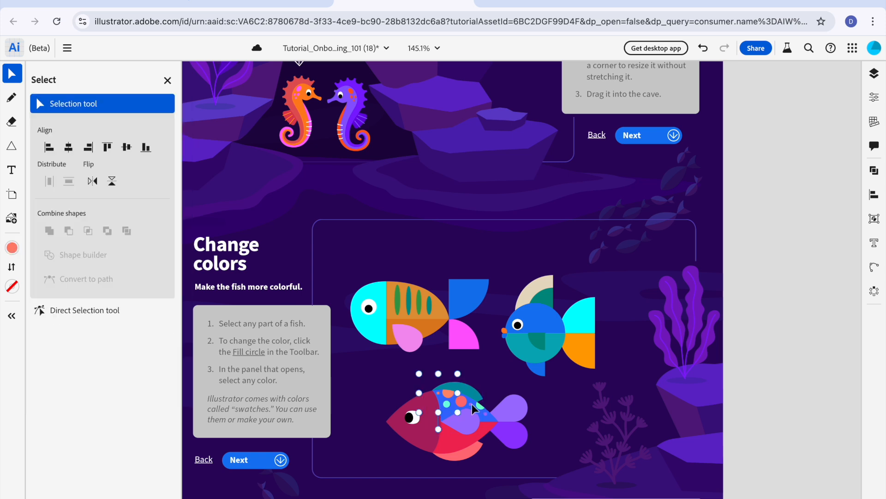
{"action": "left_click", "coordinate": [14, 249]}
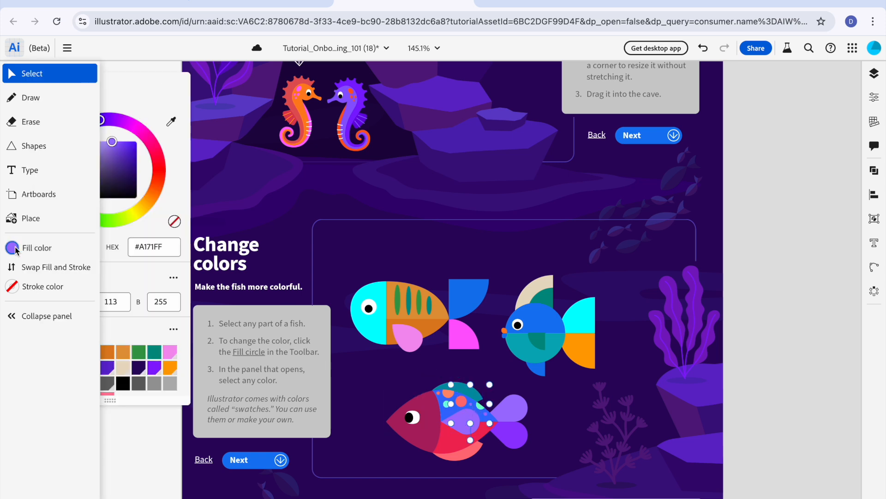
{"action": "left_click", "coordinate": [149, 200]}
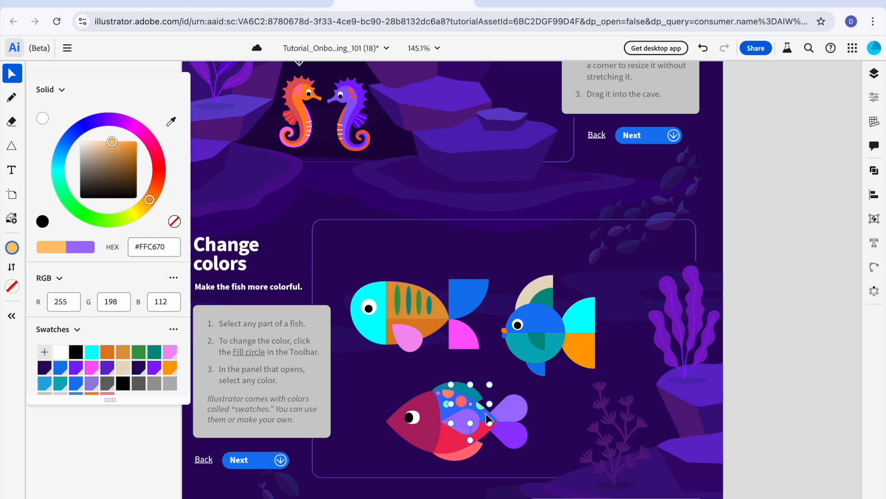
Step: Fill the small spot nearest the tail with a light green hue and the spotted fish's side fin with light cyan #70F1FF
{"action": "left_click", "coordinate": [470, 414]}
{"action": "left_click", "coordinate": [12, 247]}
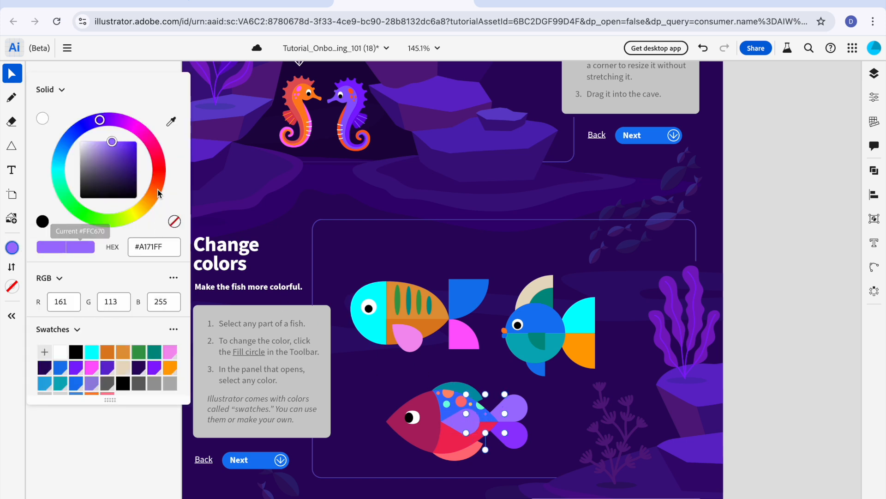
{"action": "left_click", "coordinate": [96, 219]}
{"action": "left_click", "coordinate": [458, 422]}
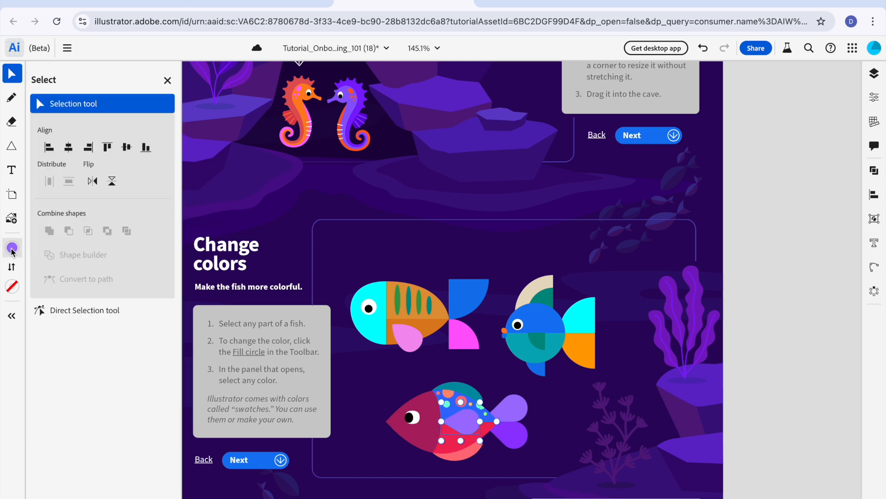
{"action": "left_click", "coordinate": [13, 247]}
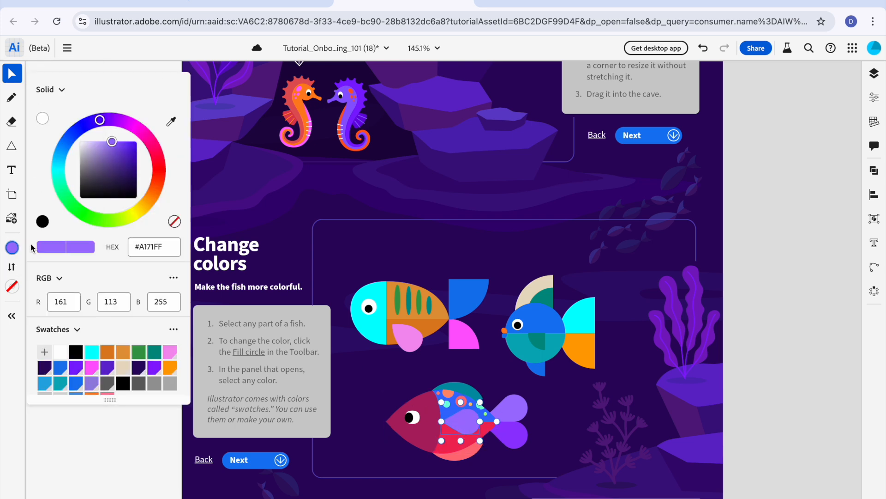
{"action": "left_click", "coordinate": [59, 165]}
Step: Fill the spotted fish's upper tail lobe with yellow #FFD770 and its lower lobe with bright green, leaving nothing selected
{"action": "left_click", "coordinate": [519, 406]}
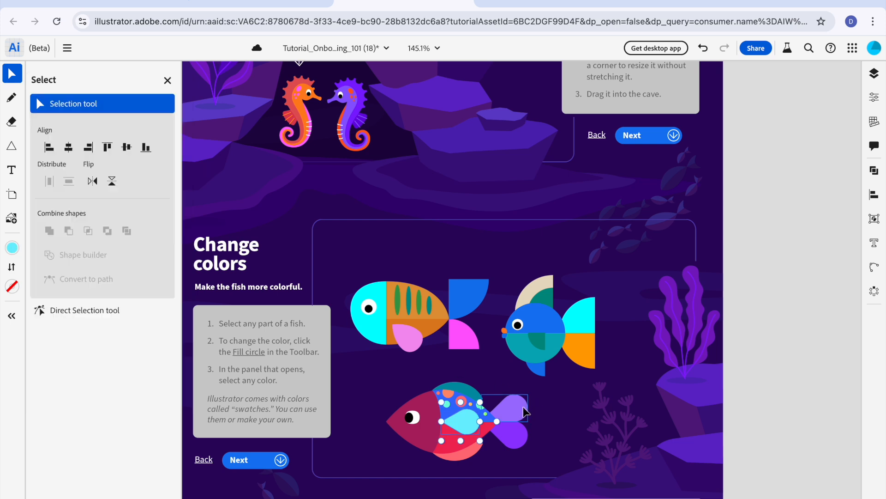
{"action": "left_click", "coordinate": [12, 247]}
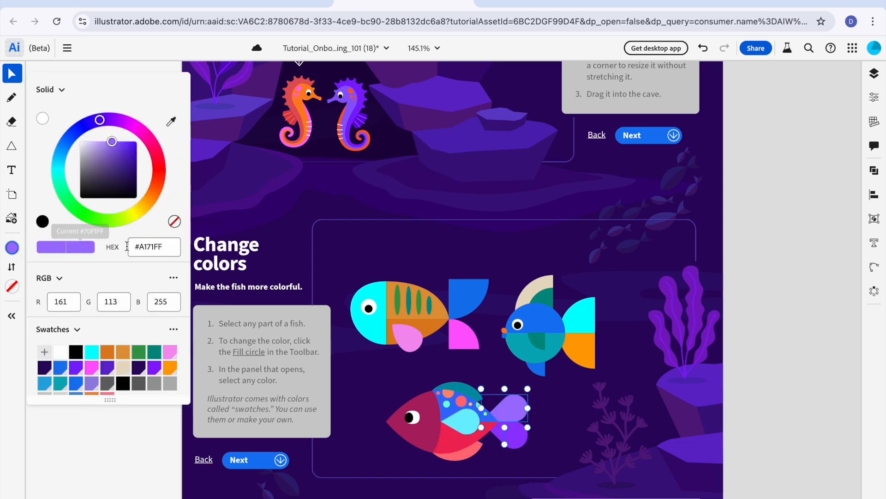
{"action": "left_click", "coordinate": [146, 204]}
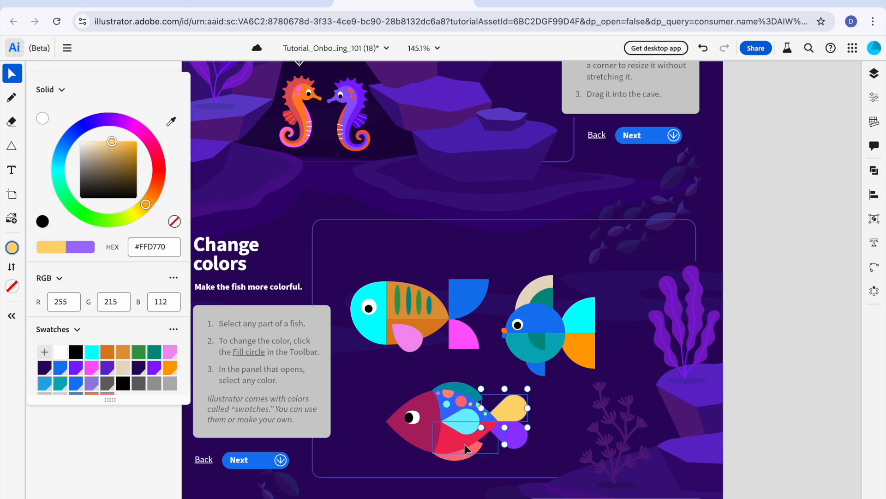
{"action": "left_click", "coordinate": [501, 436]}
{"action": "left_click", "coordinate": [15, 252]}
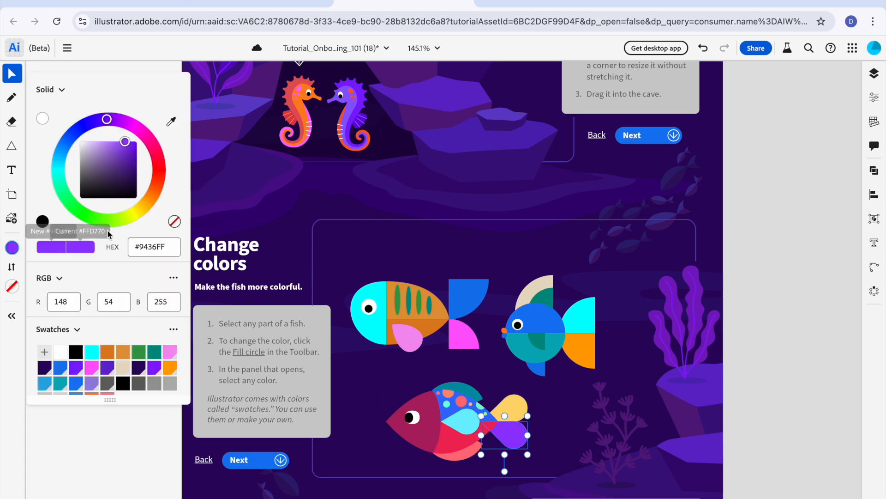
{"action": "left_click", "coordinate": [74, 207]}
{"action": "left_click", "coordinate": [595, 464]}
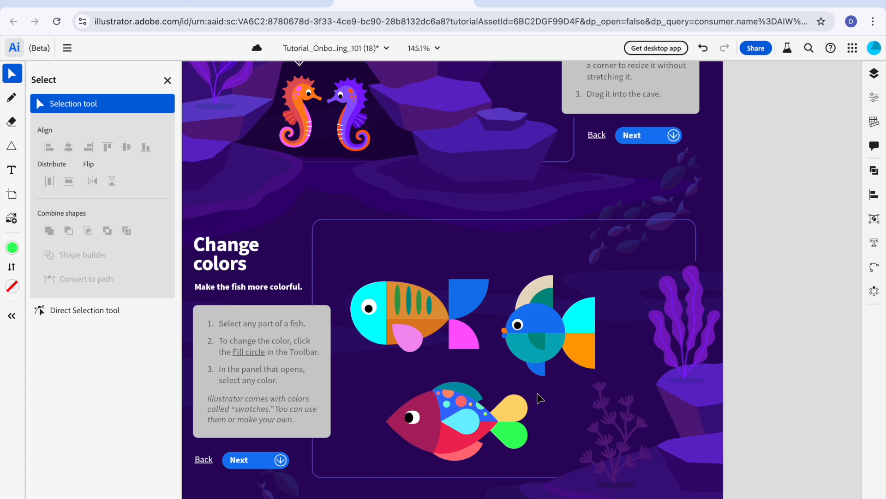
Step: Advance to the Merge shapes section and merge the blue dome and its five circles with Combine all, leaving nothing selected
{"action": "left_click", "coordinate": [276, 458]}
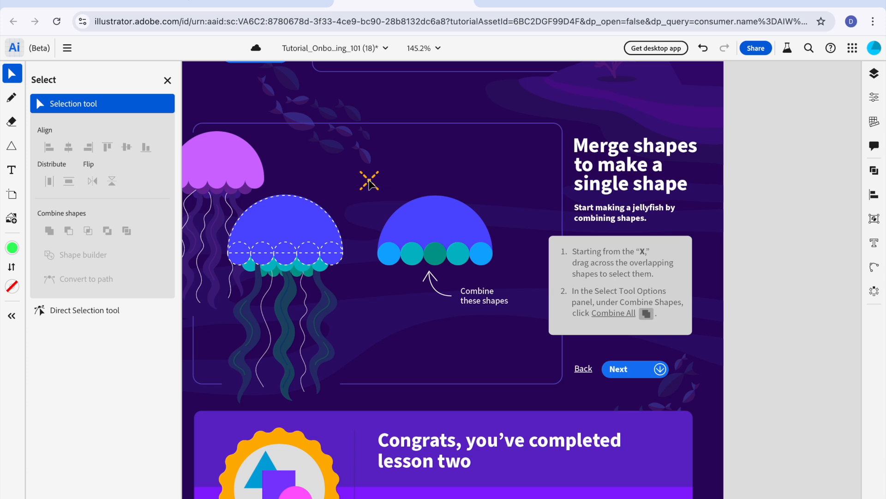
{"action": "left_click_drag", "start_coordinate": [369, 182], "coordinate": [512, 306]}
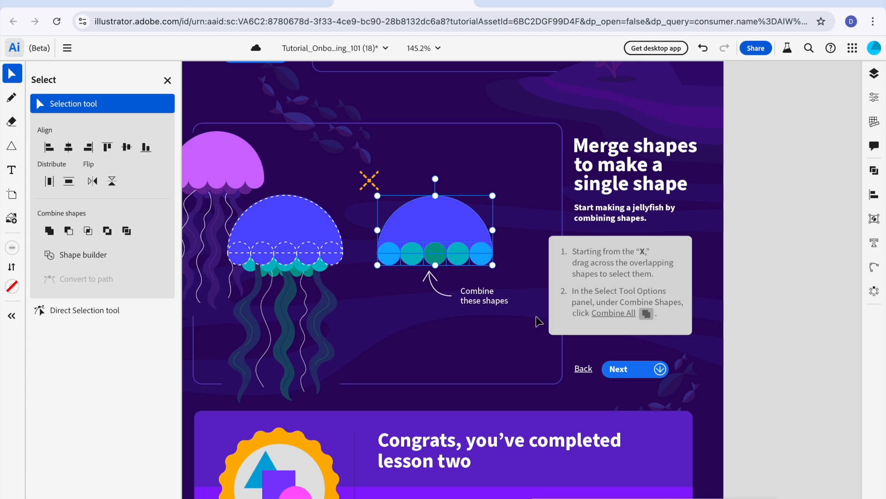
{"action": "mouse_move", "coordinate": [600, 315]}
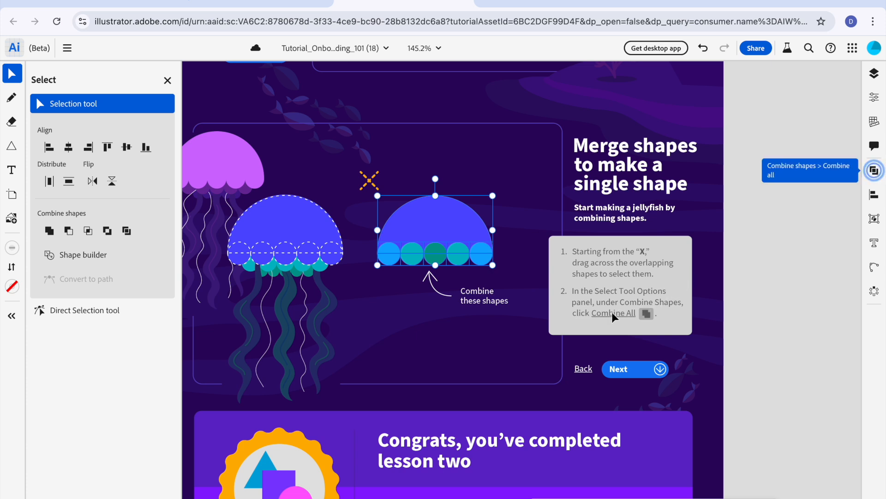
{"action": "left_click", "coordinate": [875, 175]}
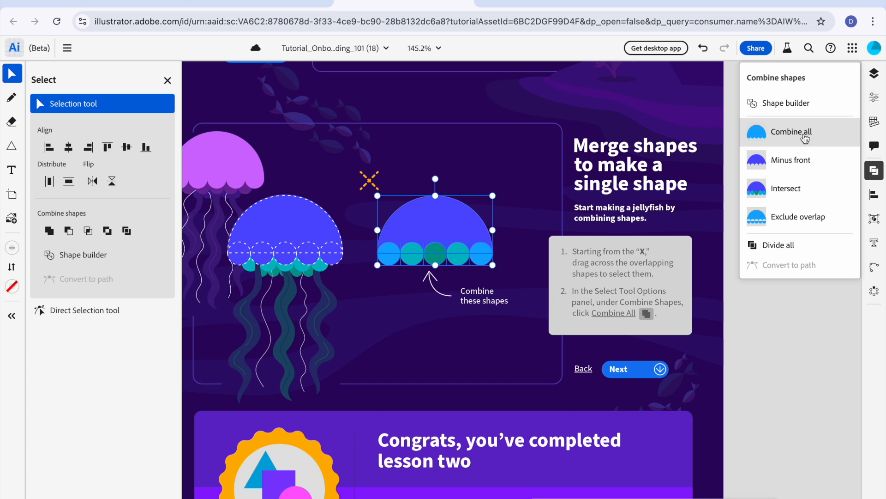
{"action": "left_click", "coordinate": [805, 138]}
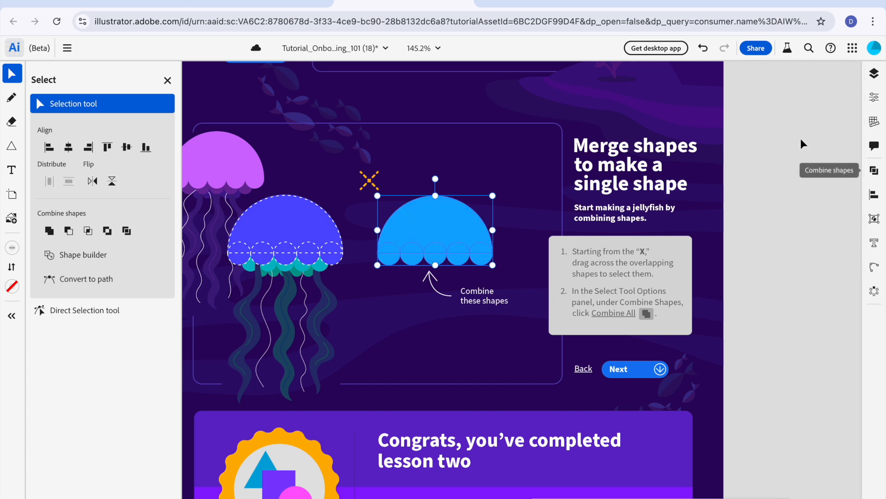
{"action": "left_click", "coordinate": [520, 223]}
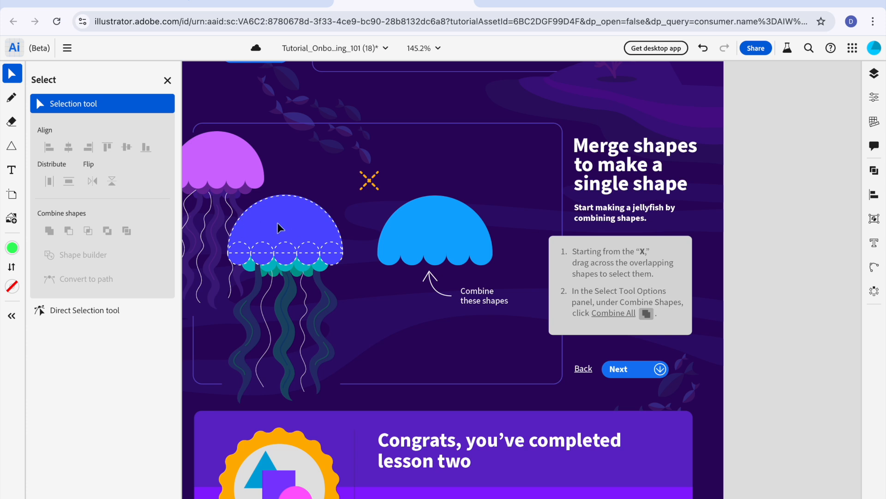
Step: Move the combined dome onto the jellyfish's dashed outline and advance to the end of the lesson
{"action": "left_click_drag", "start_coordinate": [459, 238], "coordinate": [309, 237]}
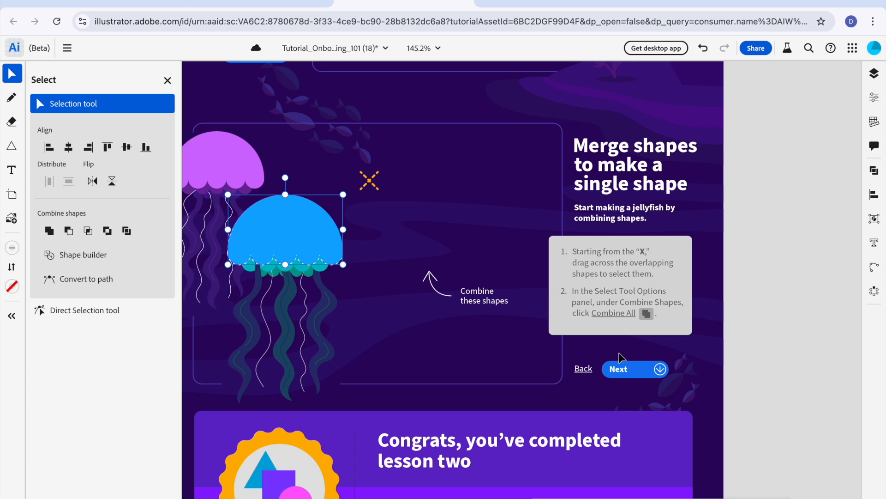
{"action": "left_click", "coordinate": [616, 368]}
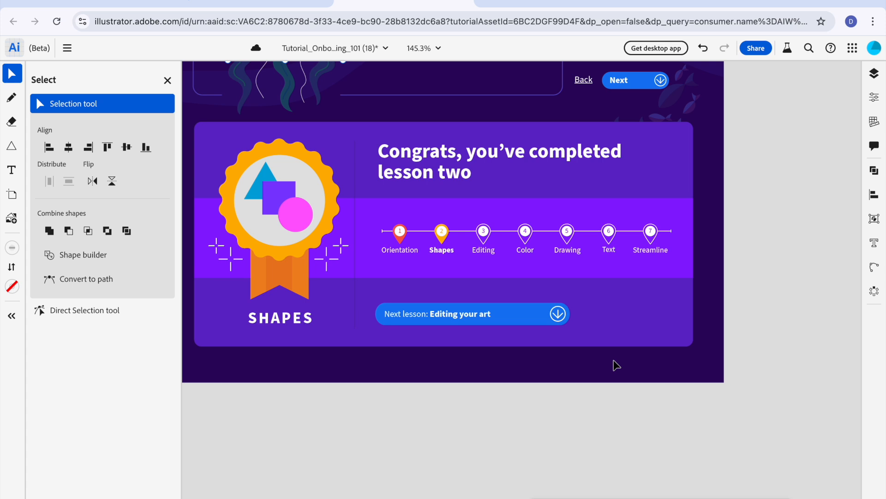
Step: Save the tutorial document and open its export options
{"action": "left_click", "coordinate": [68, 51]}
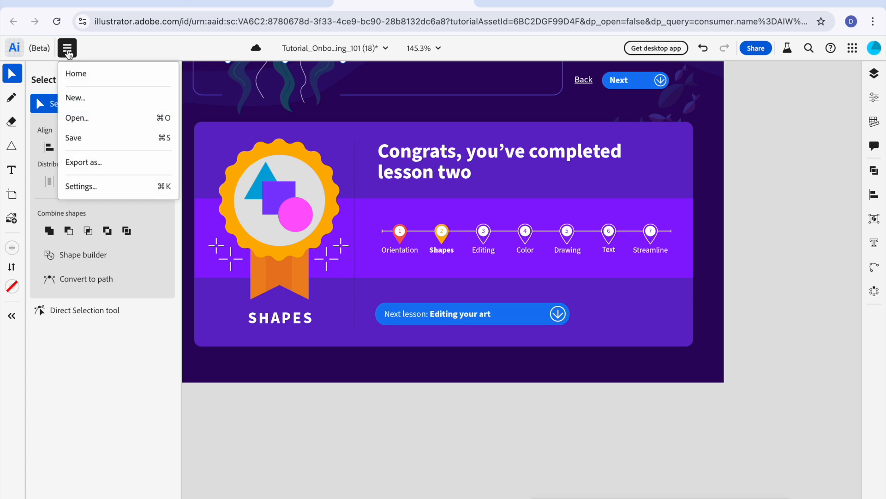
{"action": "left_click", "coordinate": [74, 138]}
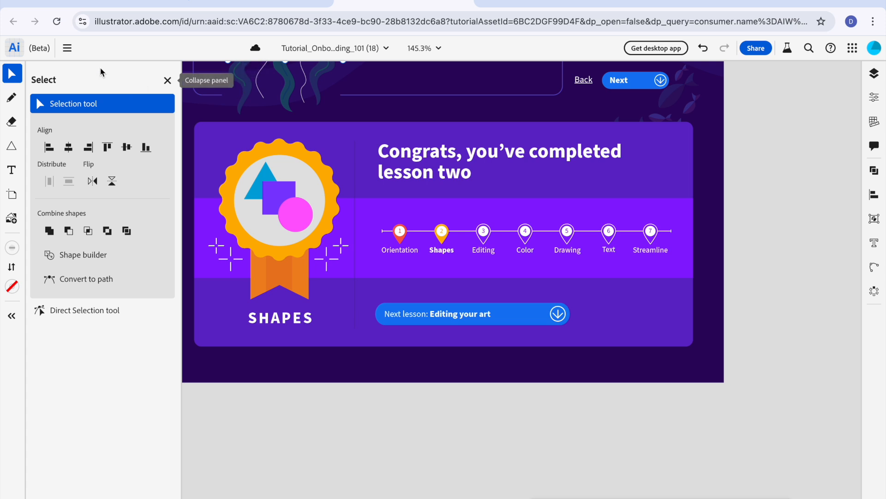
{"action": "left_click", "coordinate": [68, 49]}
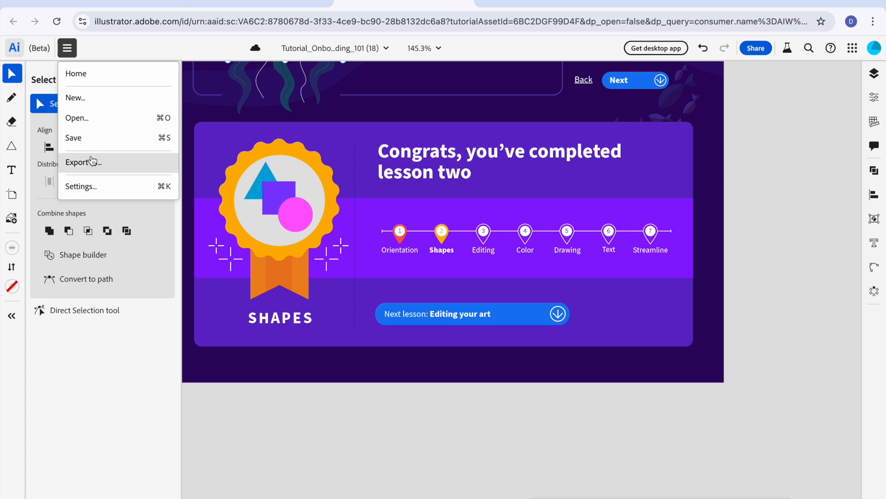
{"action": "left_click", "coordinate": [93, 160]}
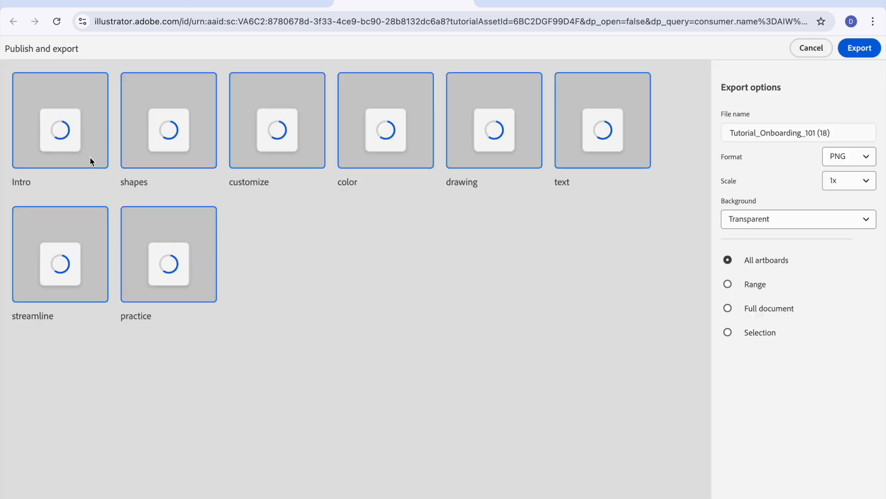
Step: Exclude every artboard except shapes from the export
{"action": "left_click", "coordinate": [67, 148]}
{"action": "left_click", "coordinate": [294, 140]}
{"action": "left_click", "coordinate": [388, 136]}
{"action": "left_click", "coordinate": [483, 138]}
{"action": "left_click", "coordinate": [581, 141]}
{"action": "left_click", "coordinate": [95, 237]}
{"action": "left_click", "coordinate": [147, 240]}
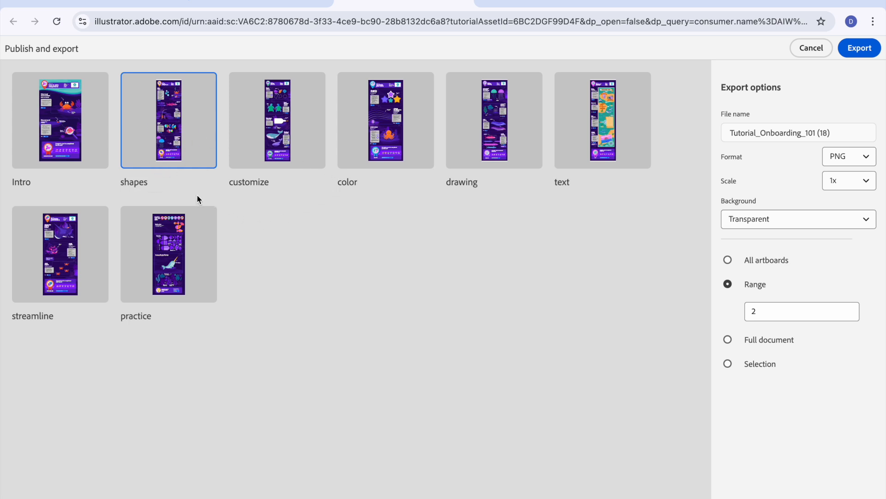
Step: Export the shapes artboard in PNG format and save it to the Desktop as Tutorial_Onboarding_101 (18).png
{"action": "left_click", "coordinate": [845, 165]}
{"action": "left_click", "coordinate": [839, 159]}
{"action": "left_click", "coordinate": [848, 53]}
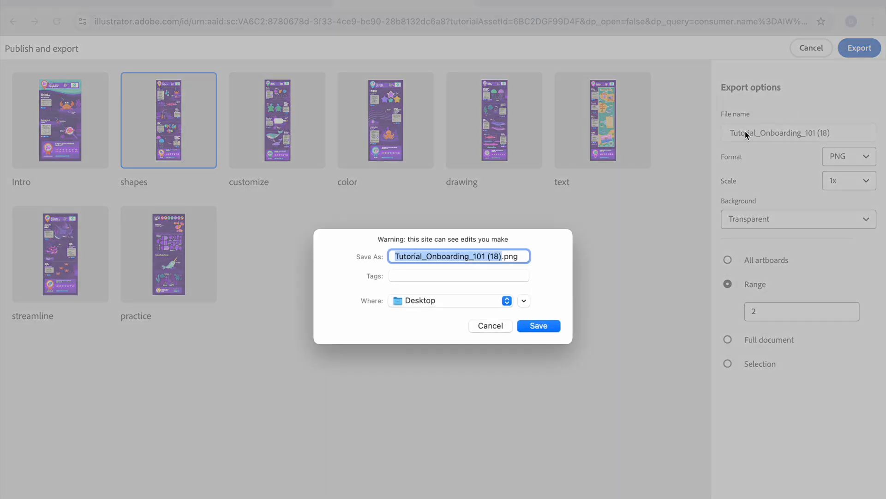
{"action": "left_click", "coordinate": [489, 304]}
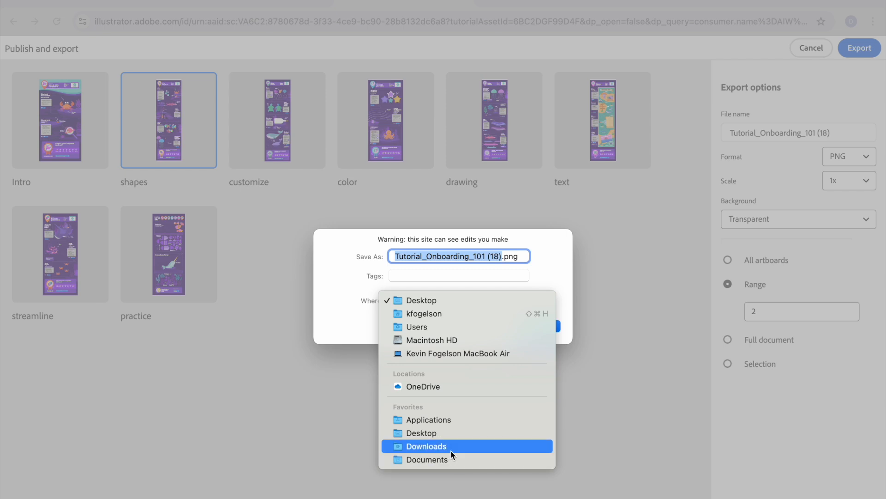
{"action": "left_click", "coordinate": [435, 300]}
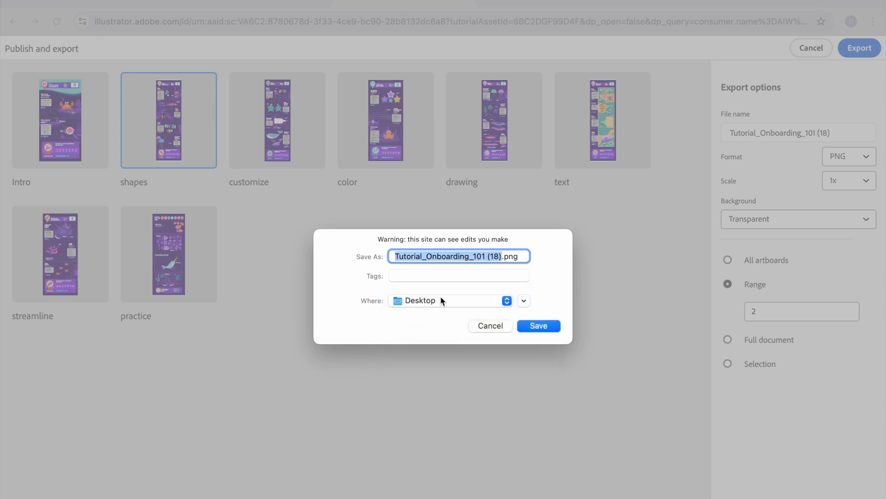
{"action": "left_click", "coordinate": [538, 325]}
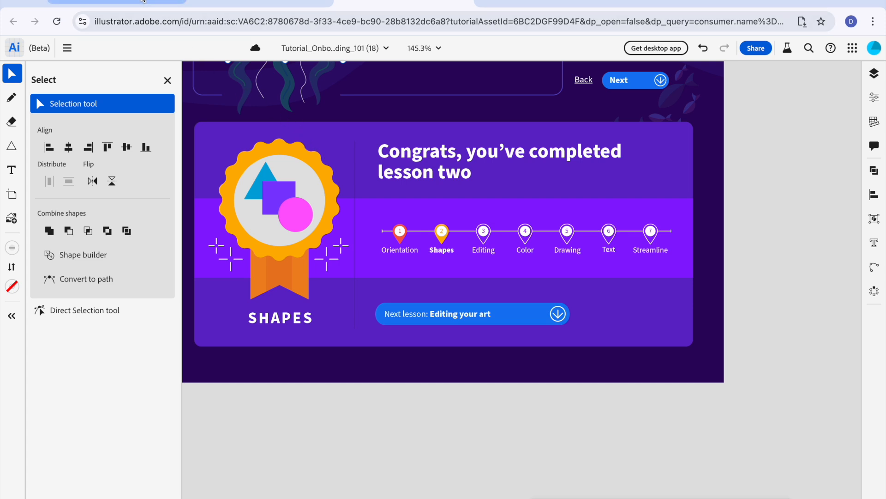
Step: Switch to the Create Using Shapes assignment in Google Classroom and arrange the browser window beside the exported PNG on the desktop, selecting that file
{"action": "left_click", "coordinate": [139, 3]}
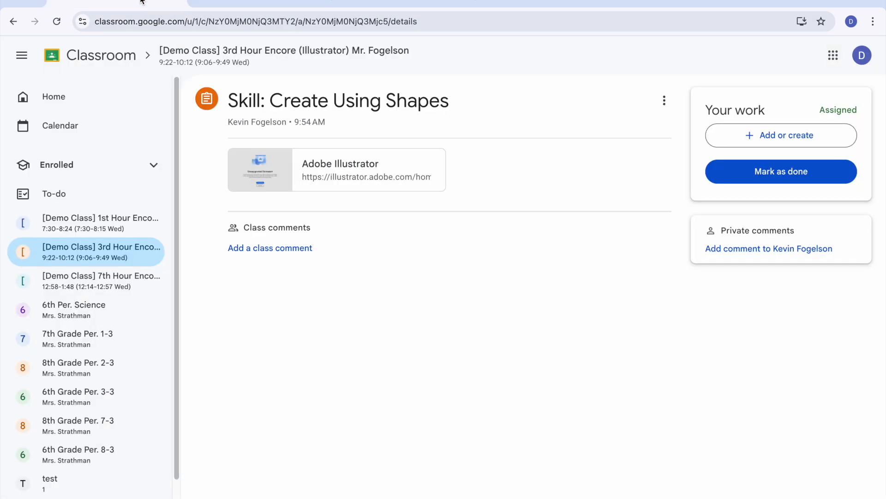
{"action": "left_click", "coordinate": [175, 57]}
{"action": "left_click", "coordinate": [510, 344]}
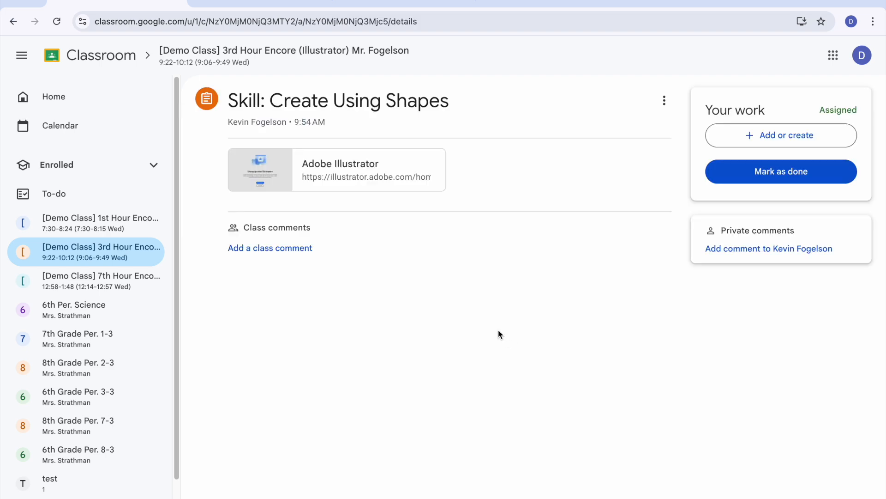
{"action": "left_click", "coordinate": [37, 6]}
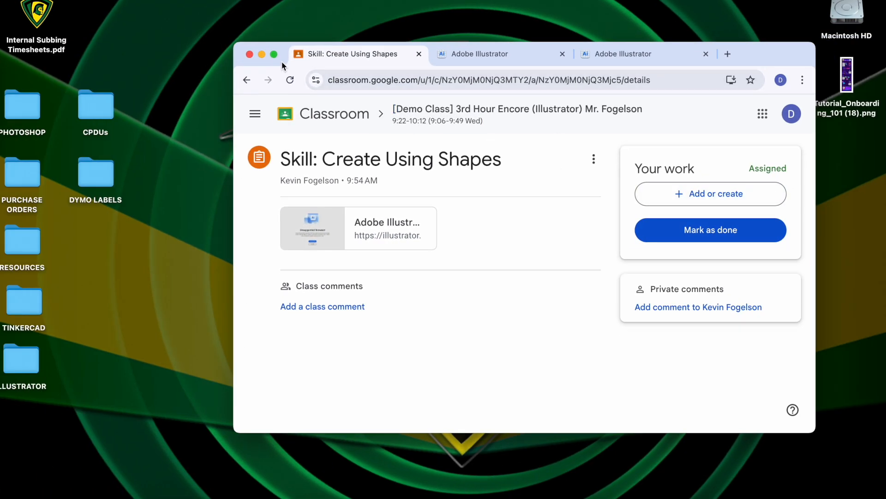
{"action": "mouse_move", "coordinate": [275, 56]}
{"action": "left_click_drag", "start_coordinate": [767, 57], "coordinate": [677, 51]}
{"action": "left_click", "coordinate": [849, 86]}
{"action": "left_click_drag", "start_coordinate": [849, 86], "coordinate": [851, 87]}
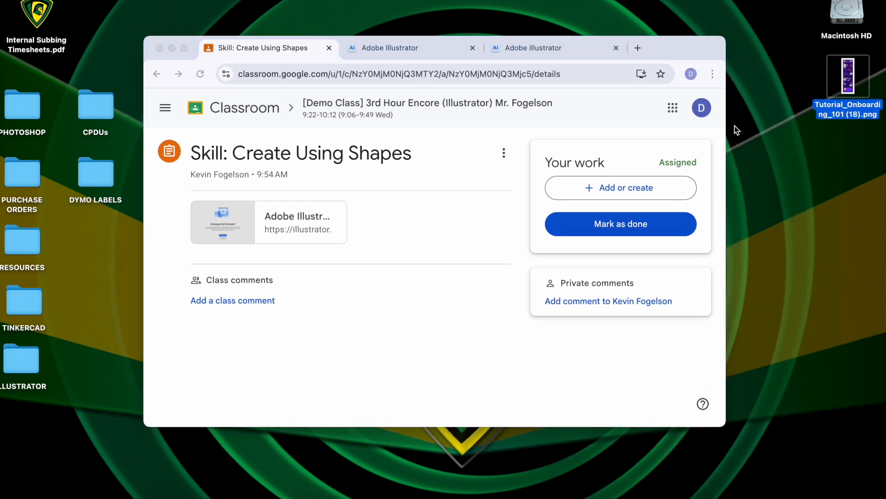
Step: Upload Tutorial_Onboarding_101 (18).png from the desktop as the assignment's attachment and turn in the work
{"action": "left_click", "coordinate": [632, 193]}
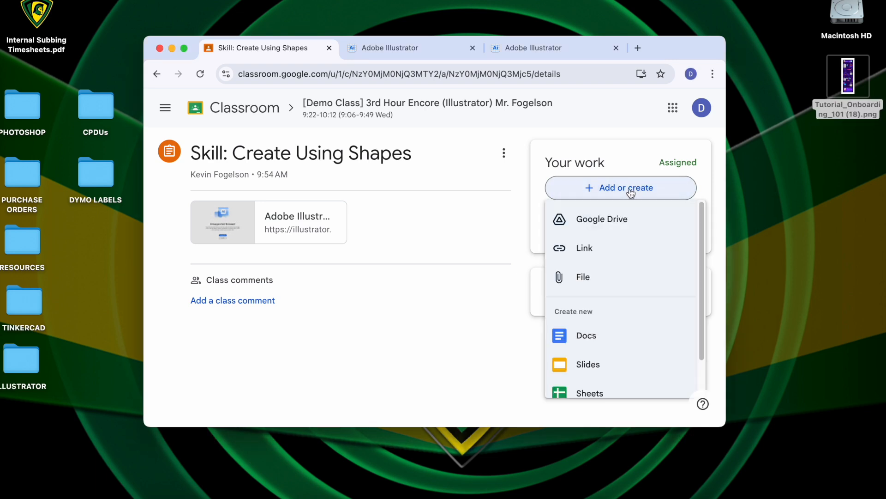
{"action": "left_click", "coordinate": [586, 279]}
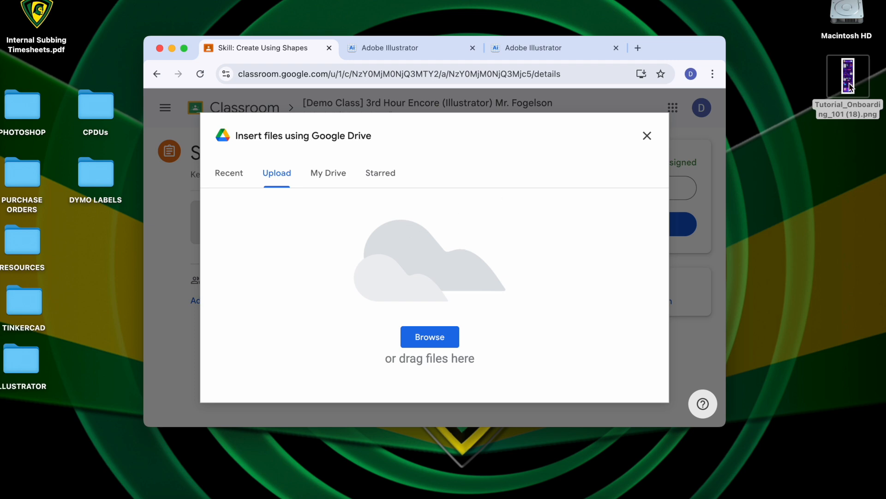
{"action": "left_click_drag", "start_coordinate": [851, 86], "coordinate": [506, 250]}
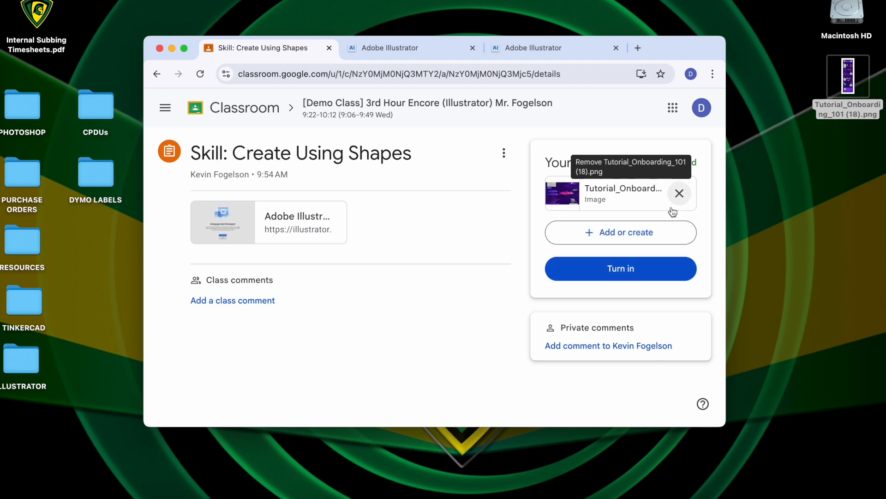
{"action": "left_click", "coordinate": [604, 287]}
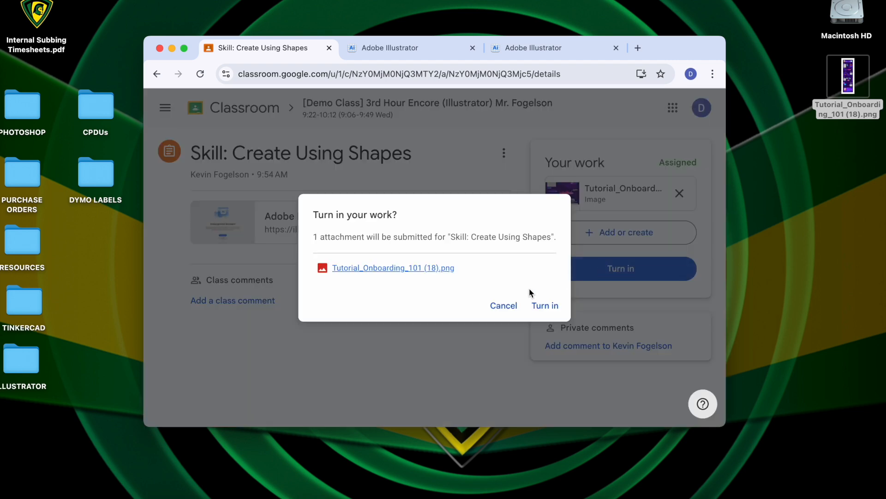
{"action": "left_click", "coordinate": [540, 305]}
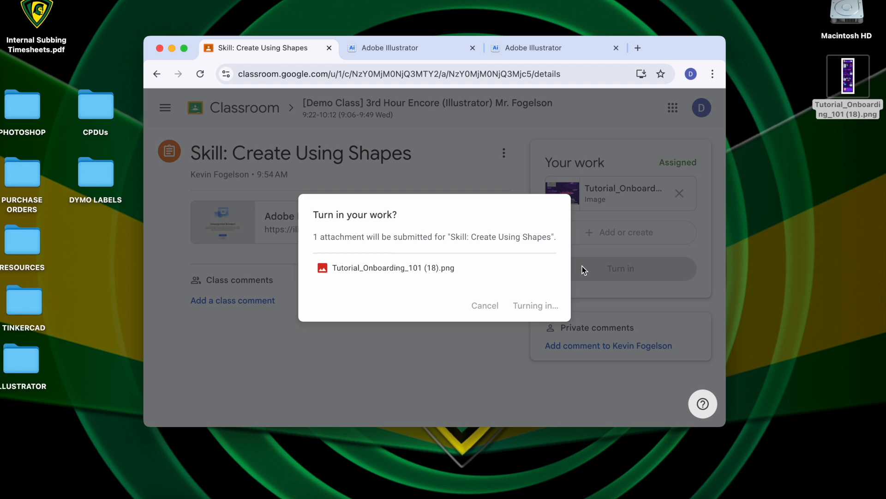